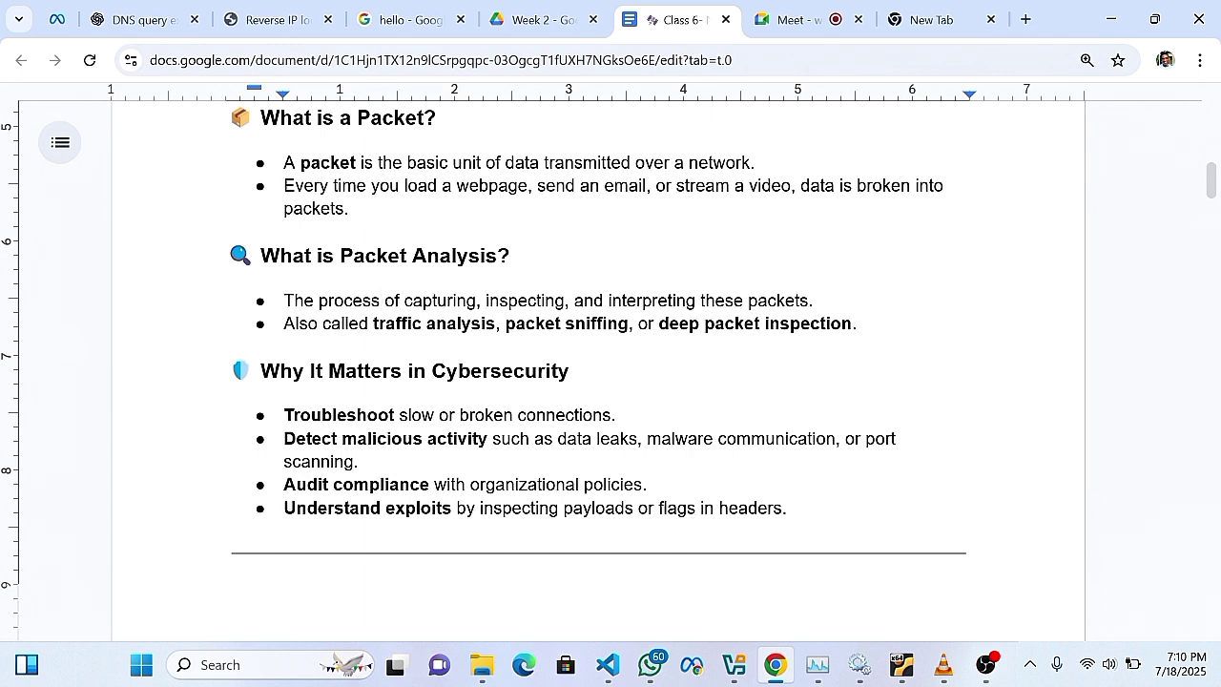
# Read the lesson notes from the packet basics through installing Wireshark and capturing live traffic to the display filters section
pyautogui.scroll(-1, 598, 363)
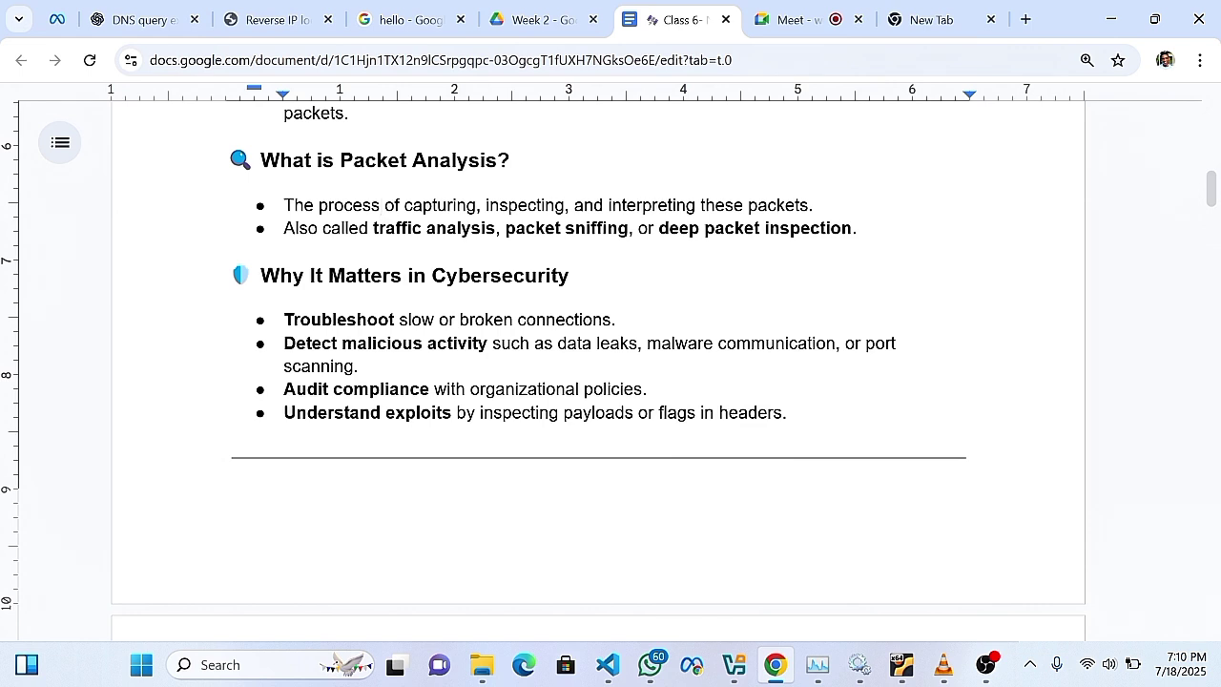
pyautogui.scroll(-5, 598, 362)
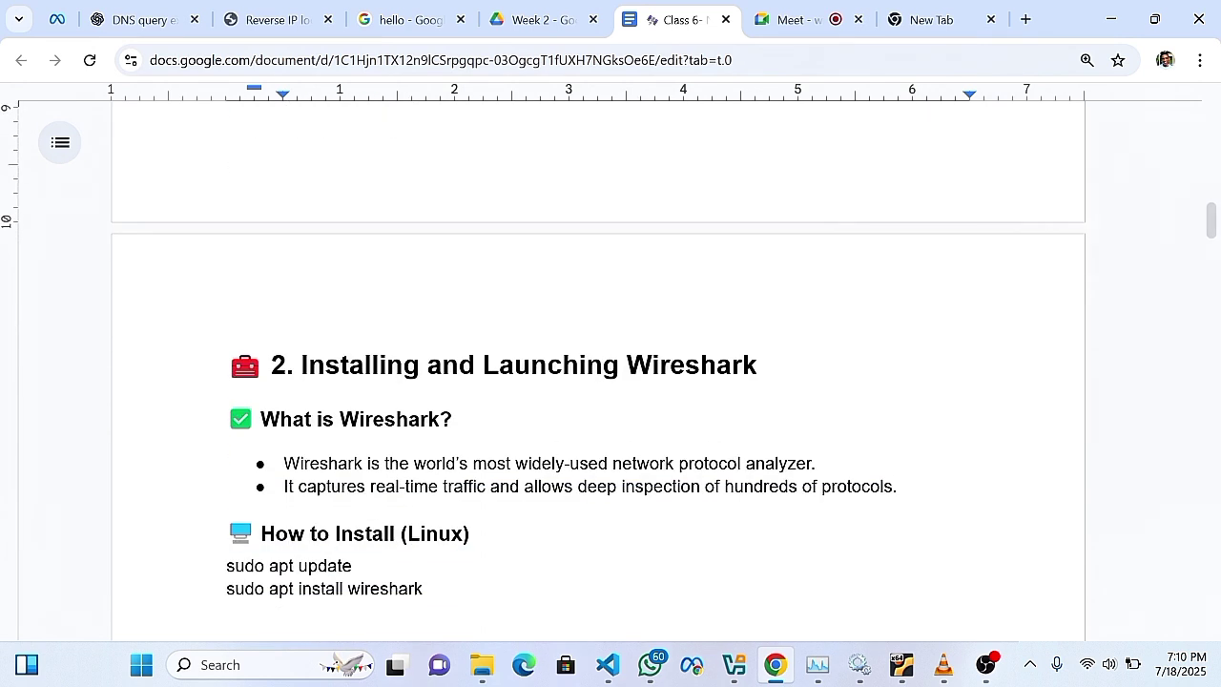
pyautogui.scroll(-1, 598, 372)
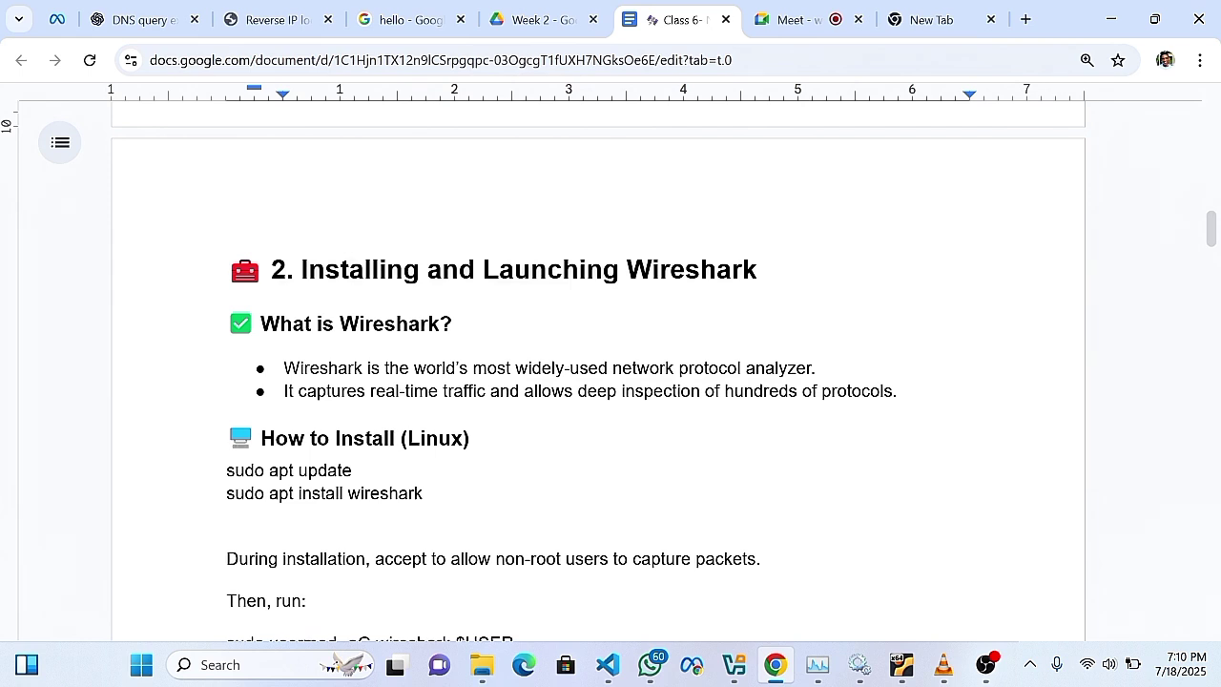
pyautogui.scroll(-1, 597, 372)
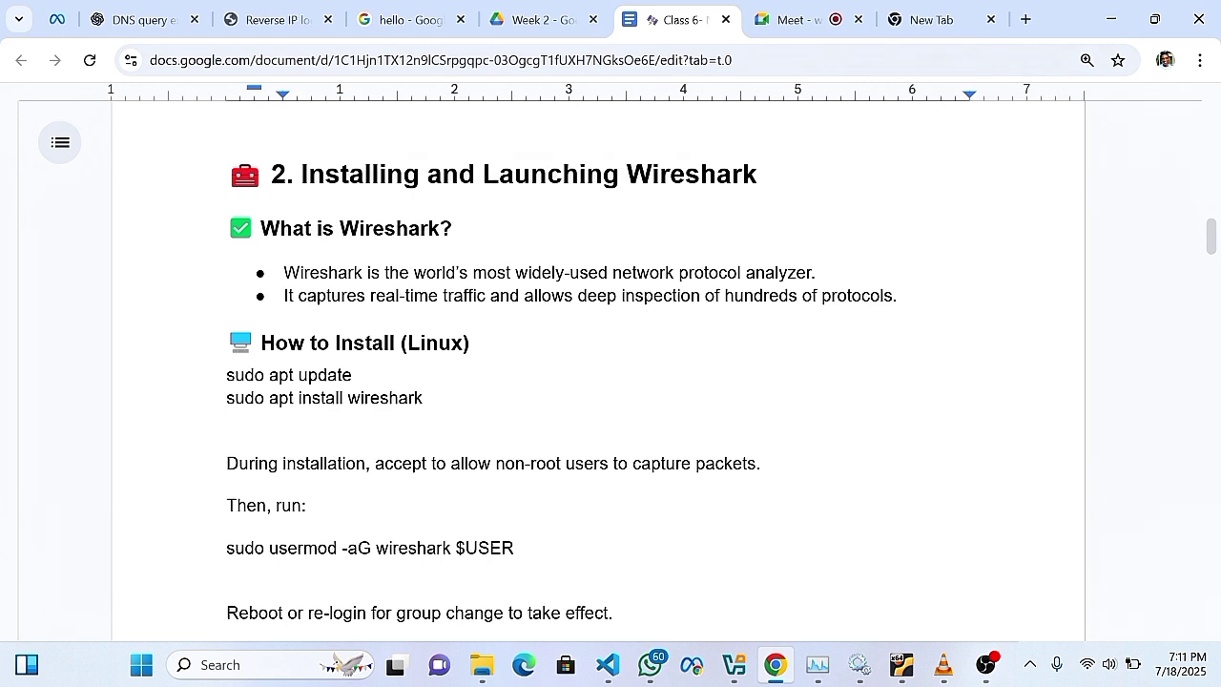
pyautogui.scroll(-1, 598, 362)
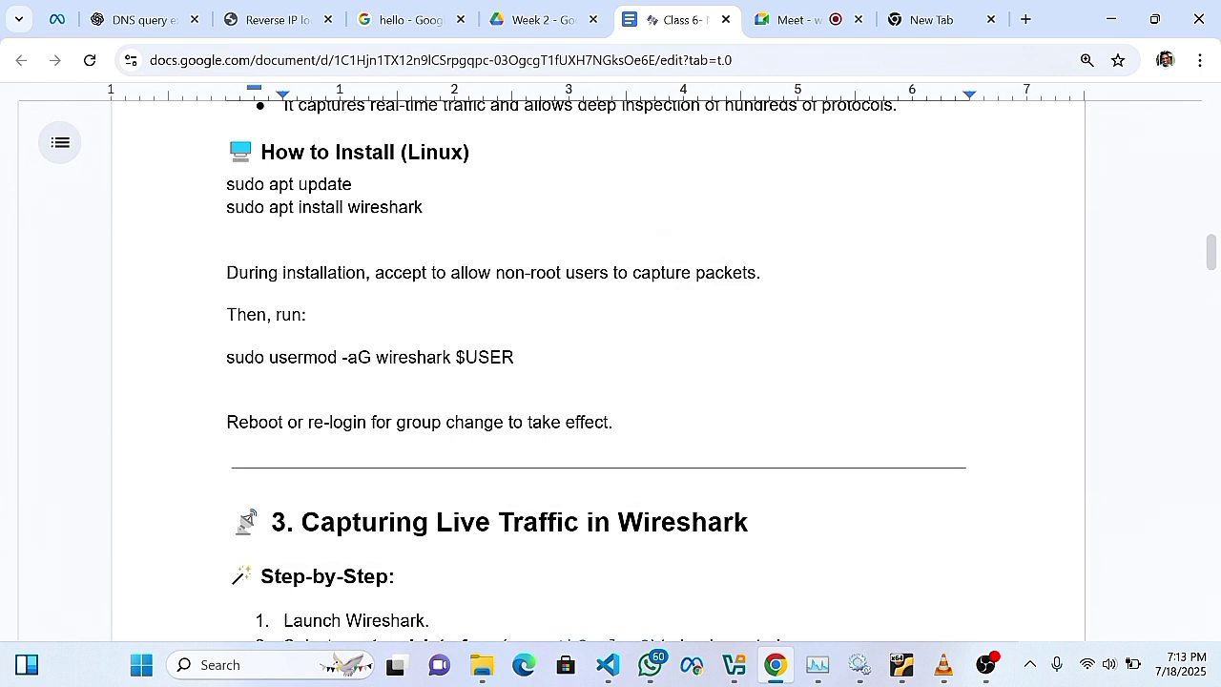
pyautogui.scroll(-2, 611, 382)
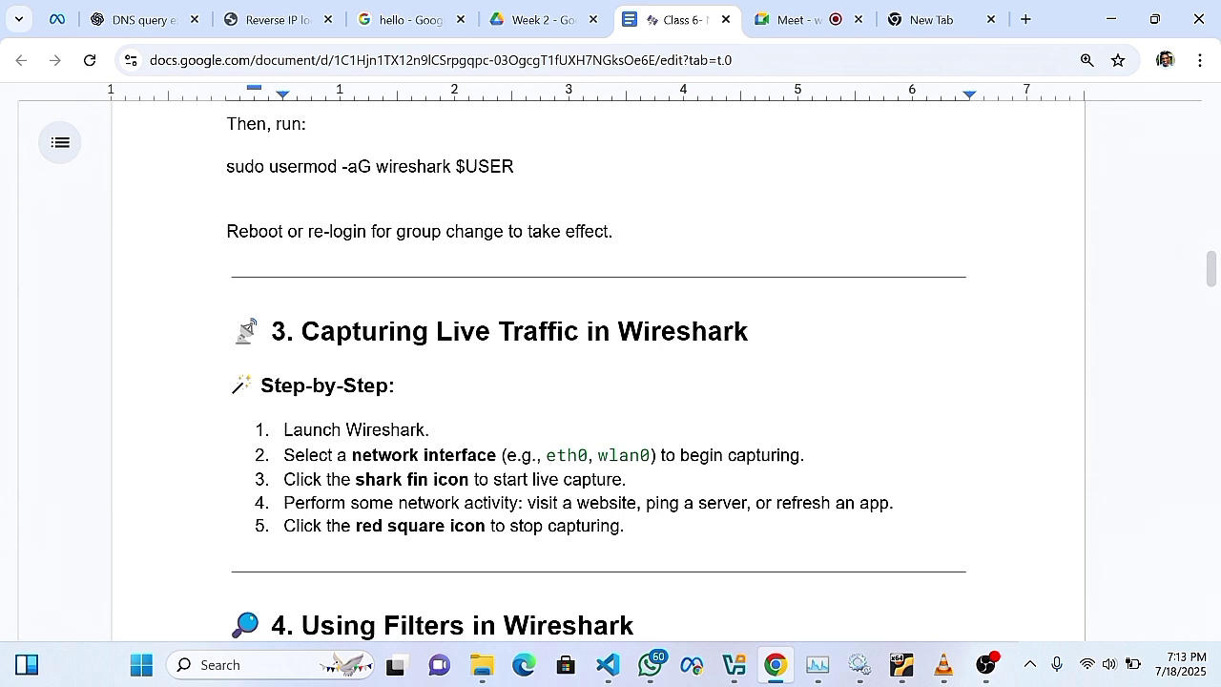
pyautogui.scroll(-1, 611, 381)
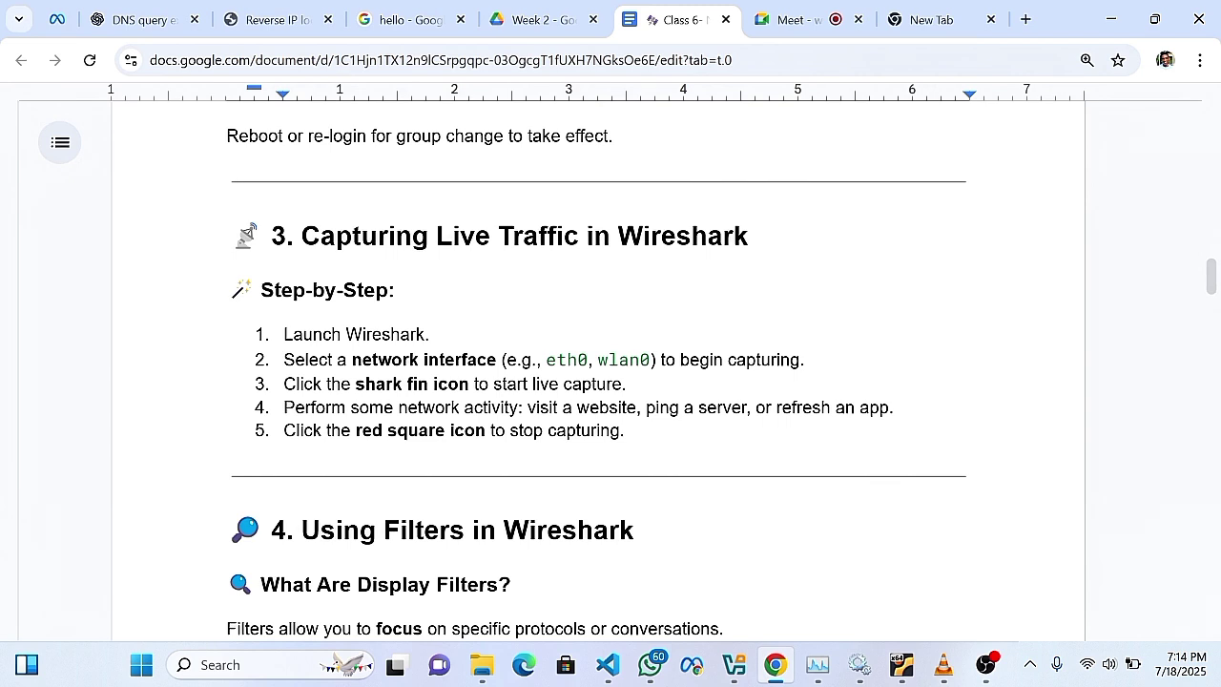
pyautogui.scroll(-1, 598, 382)
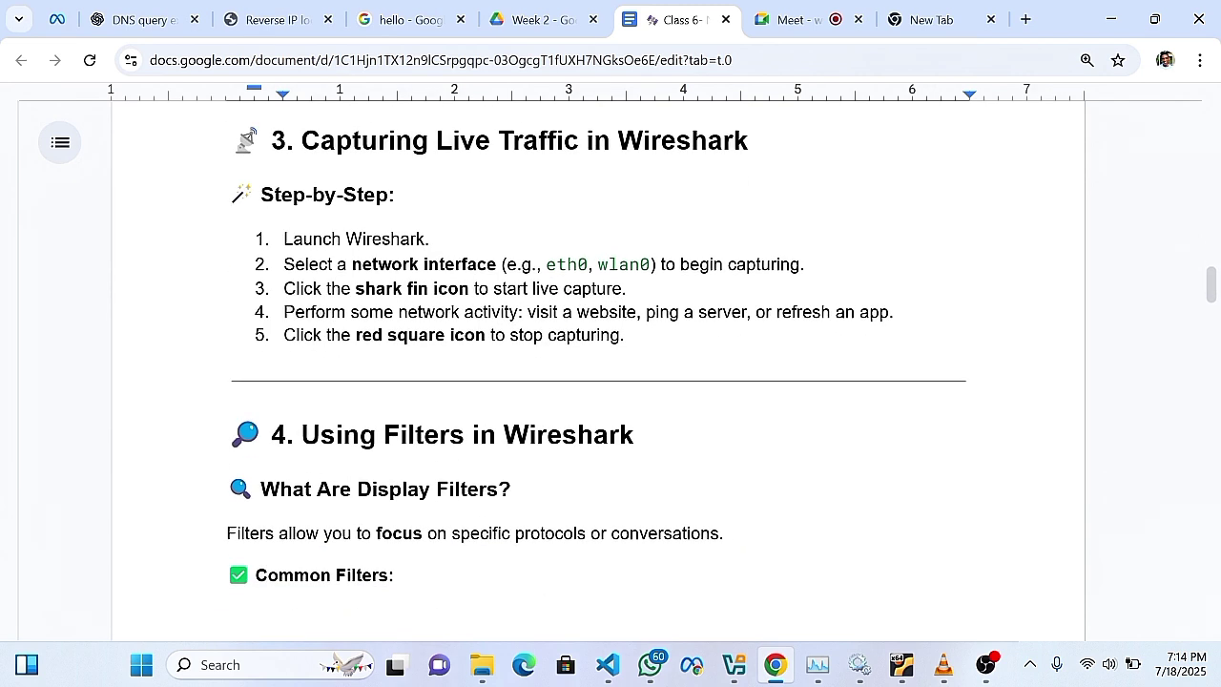
pyautogui.scroll(-2, 598, 370)
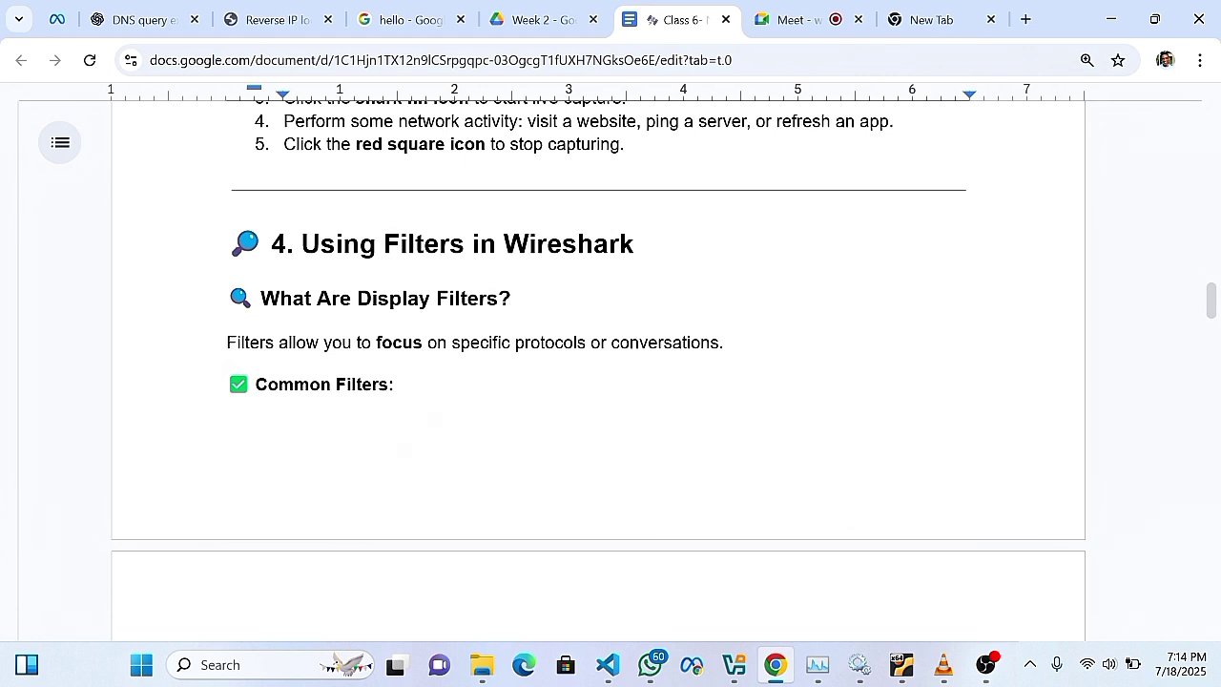
pyautogui.scroll(-1, 598, 370)
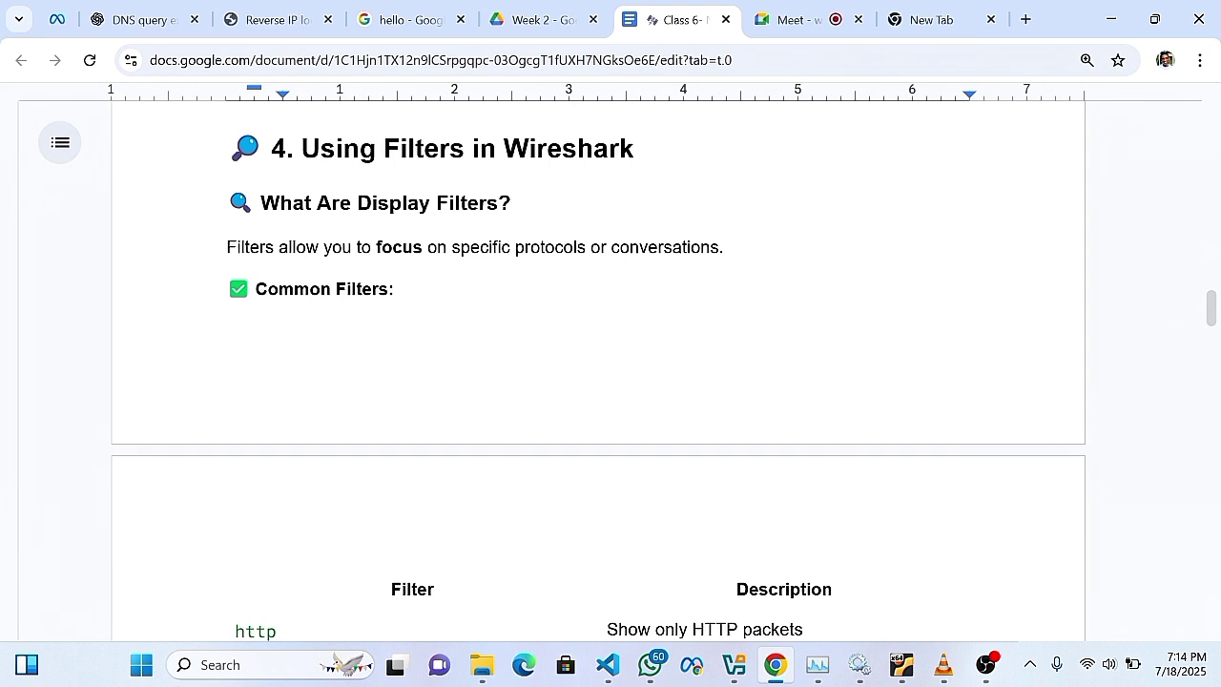
# Insert four blank lines before the "4. Using Filters in Wireshark" heading to push the section onto the next page
pyautogui.scroll(-1, 598, 370)
pyautogui.scroll(1, 597, 370)
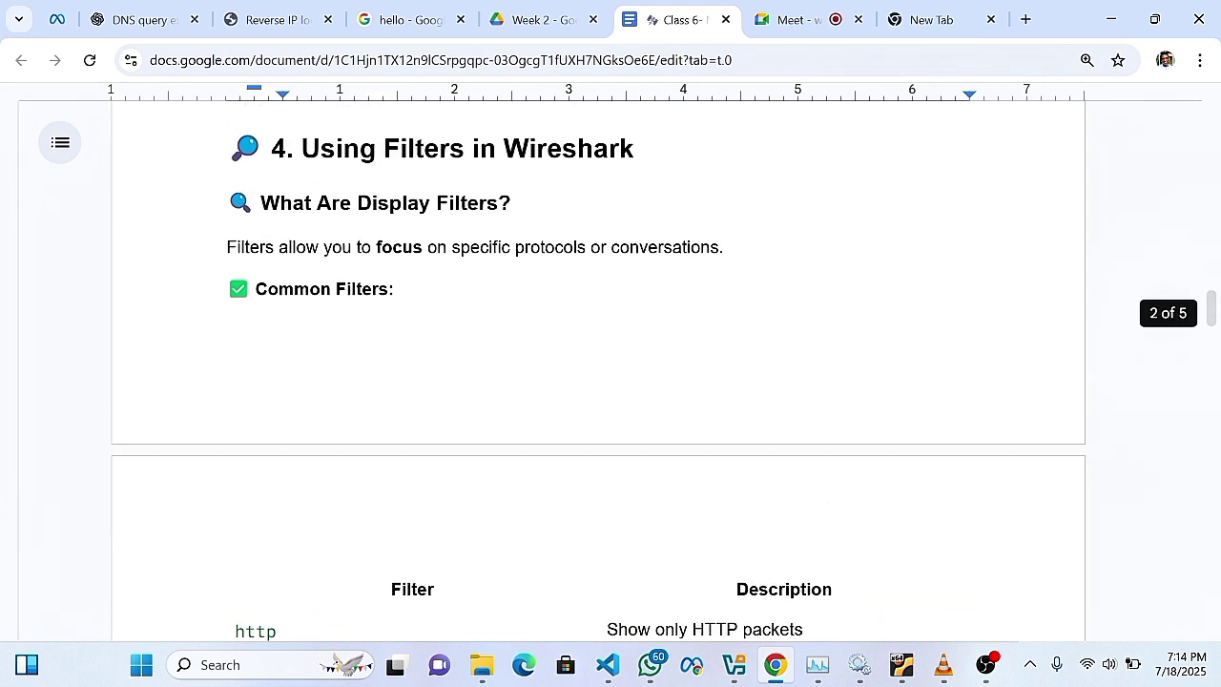
pyautogui.click(227, 289)
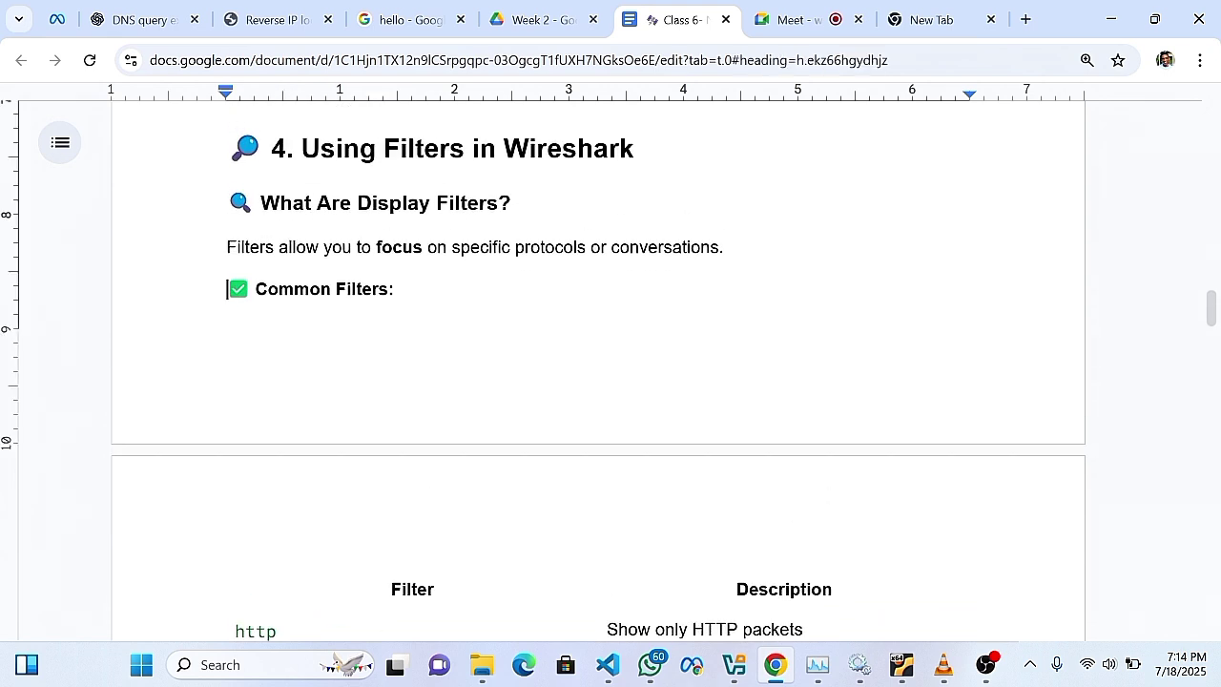
pyautogui.click(227, 148)
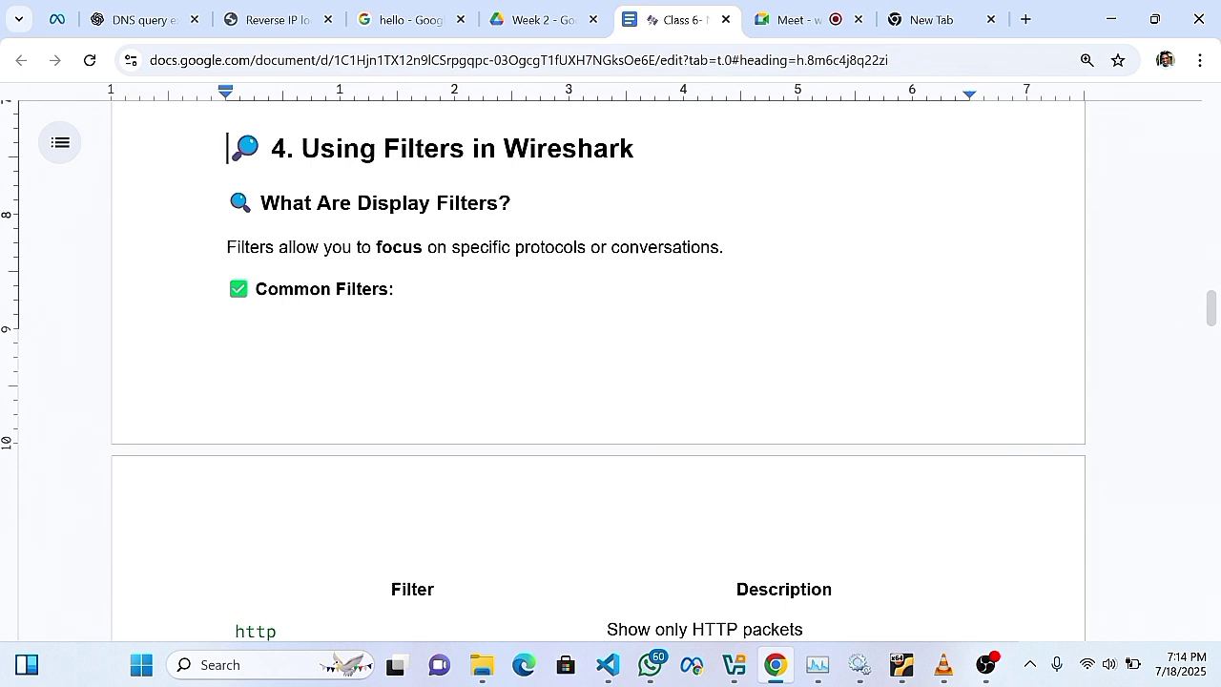
pyautogui.press('Return')
pyautogui.press('Return')
pyautogui.press('Return')
pyautogui.press('Return')
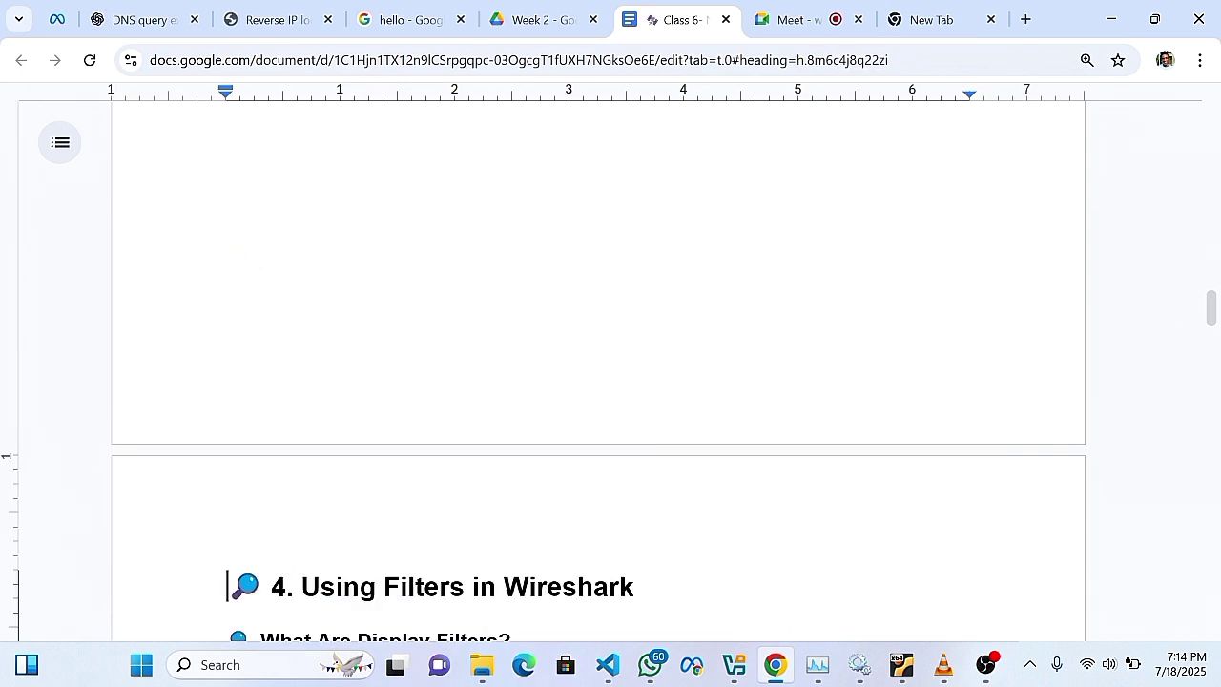
# Left-align the "Filter" and "Description" header cells of the Common Filters table
pyautogui.scroll(-3, 598, 381)
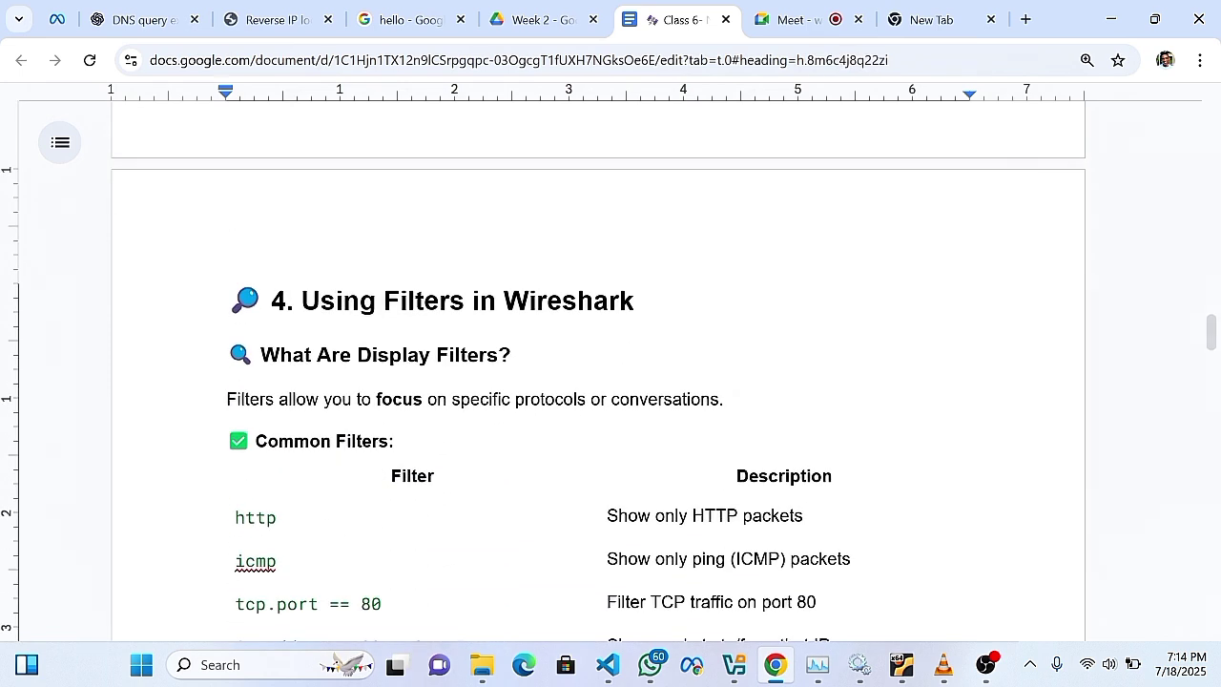
pyautogui.scroll(-1, 598, 382)
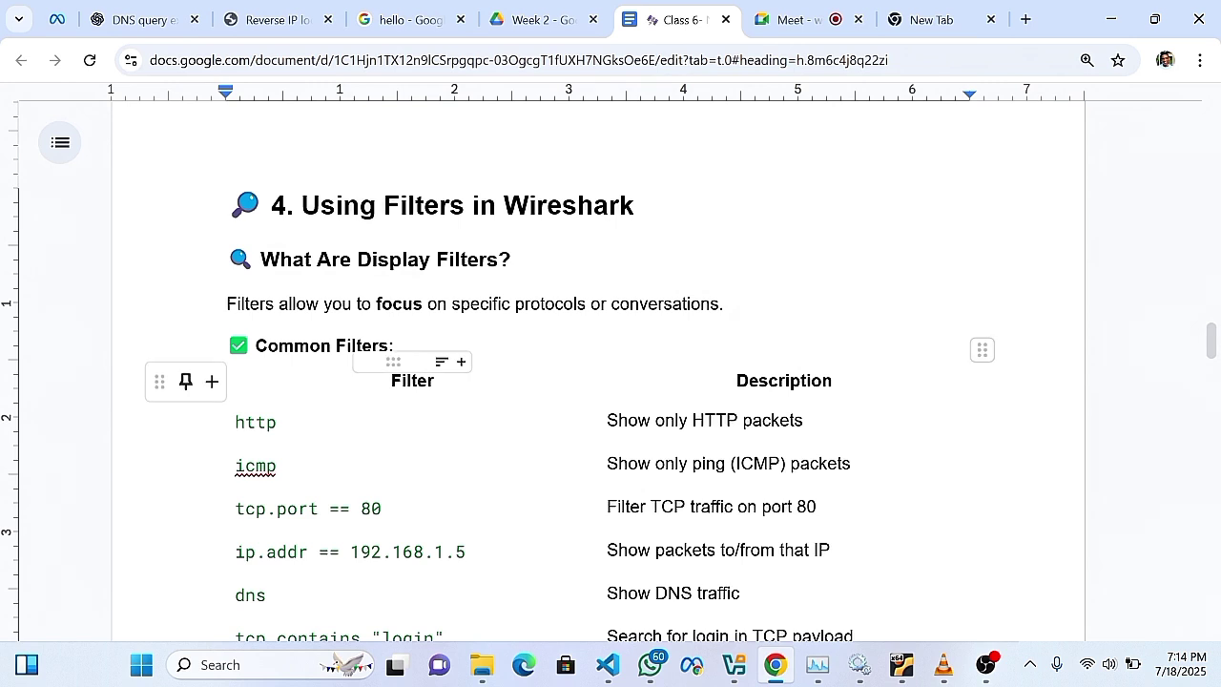
pyautogui.click(391, 380)
pyautogui.hotkey('ctrl', 'shift', 'l')
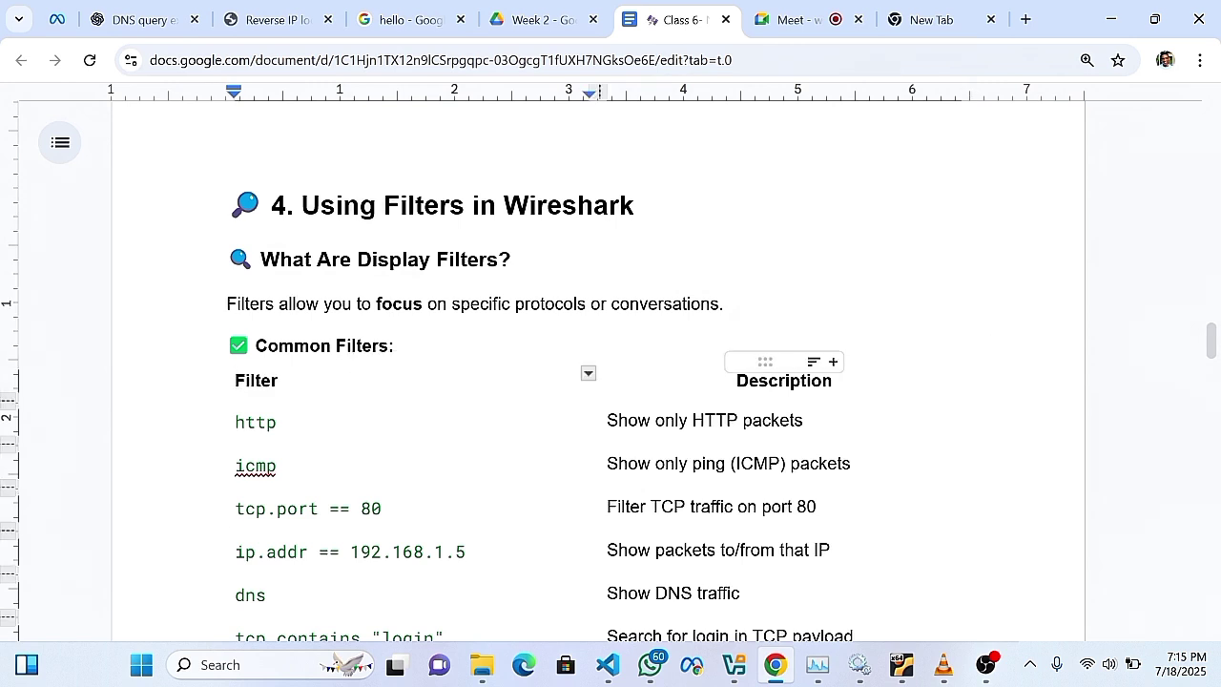
pyautogui.click(737, 381)
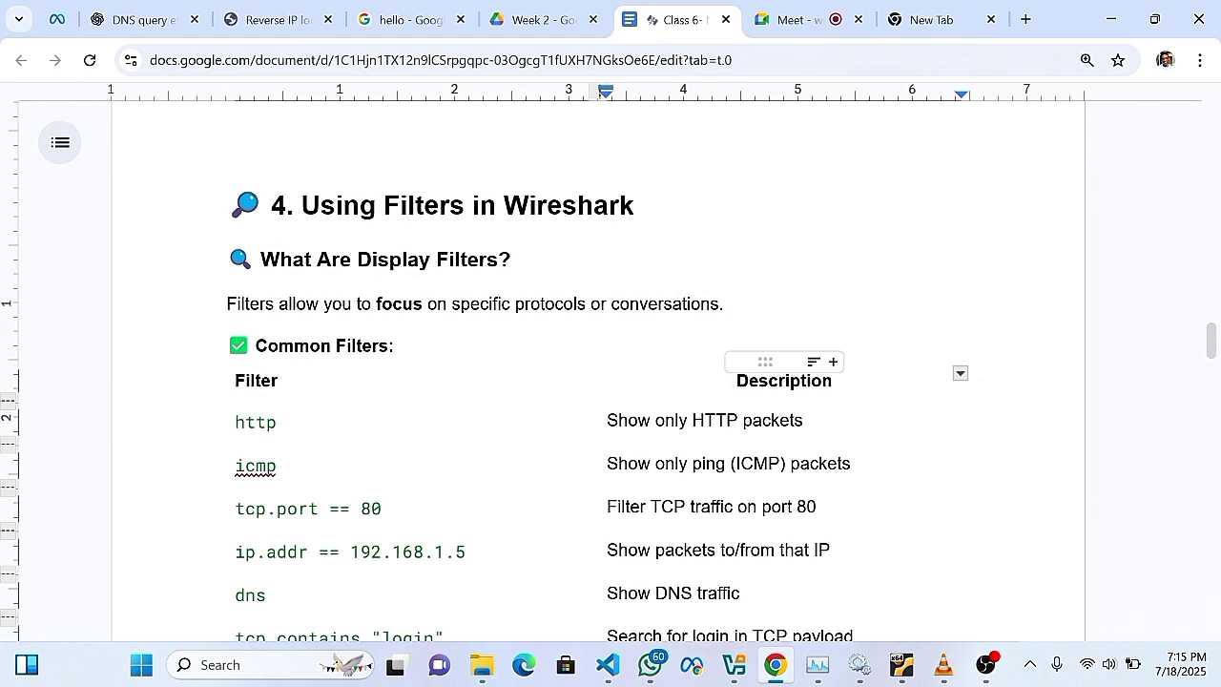
pyautogui.hotkey('ctrl', 'shift', 'l')
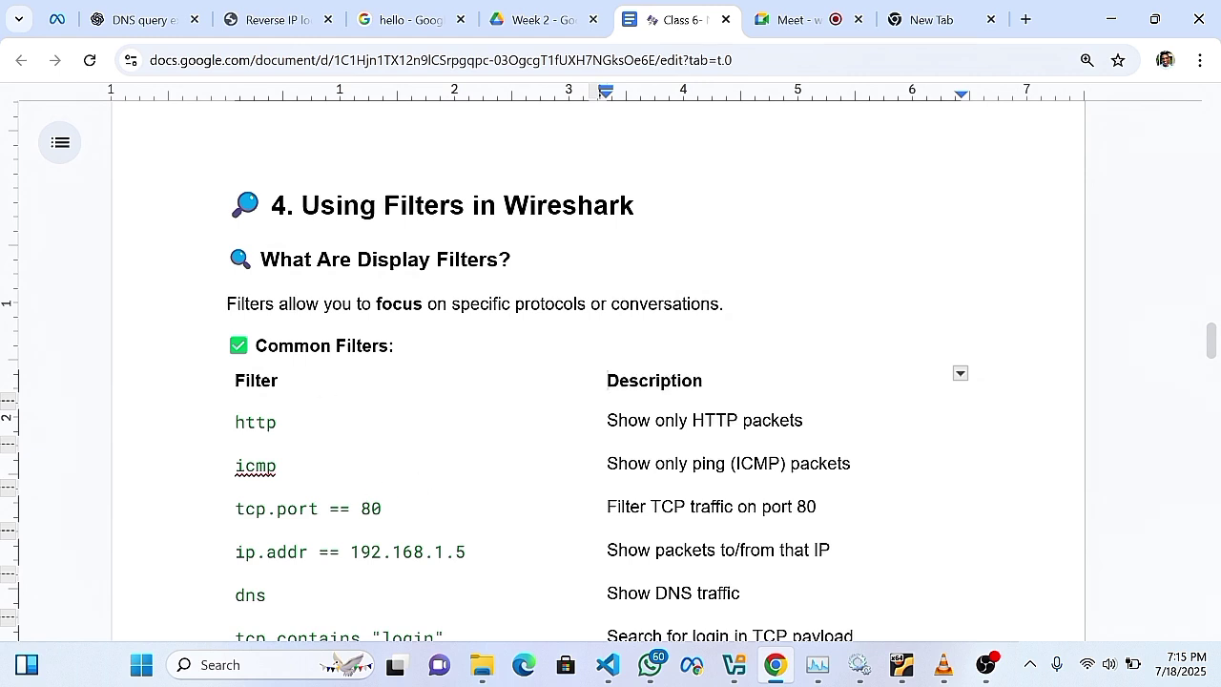
# Read the Common Filters table and the Lab 1 instructions for capturing ICMP ping traffic
pyautogui.scroll(-1, 790, 468)
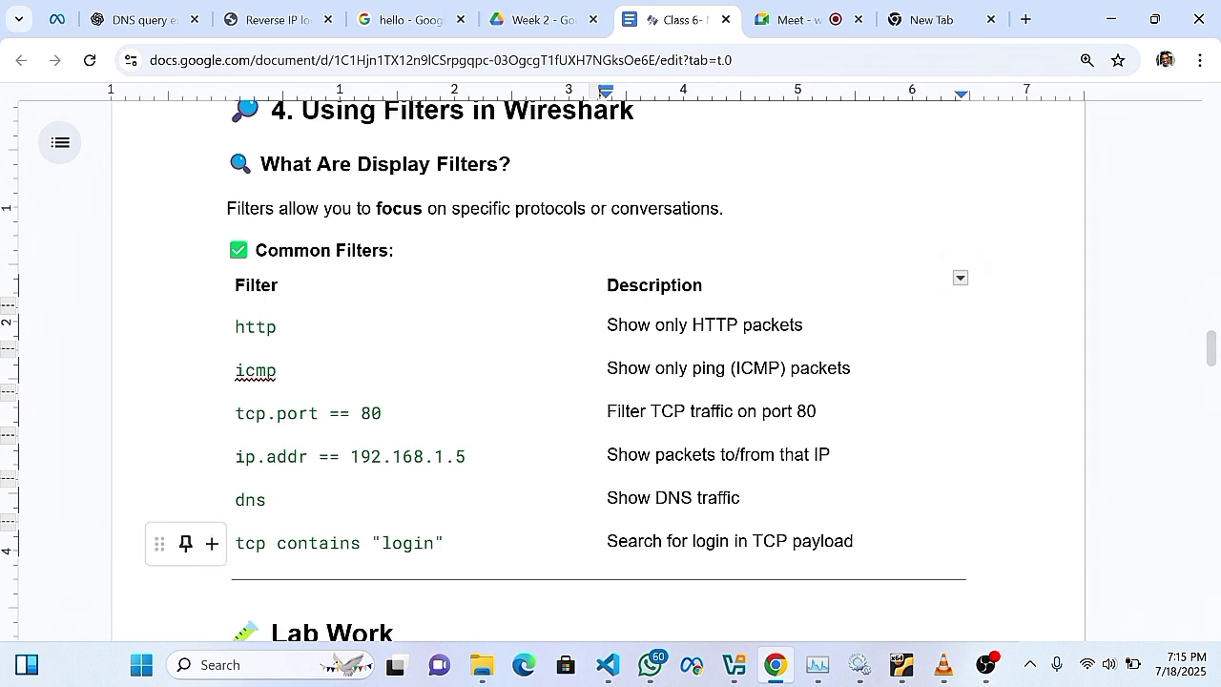
pyautogui.scroll(-2, 610, 381)
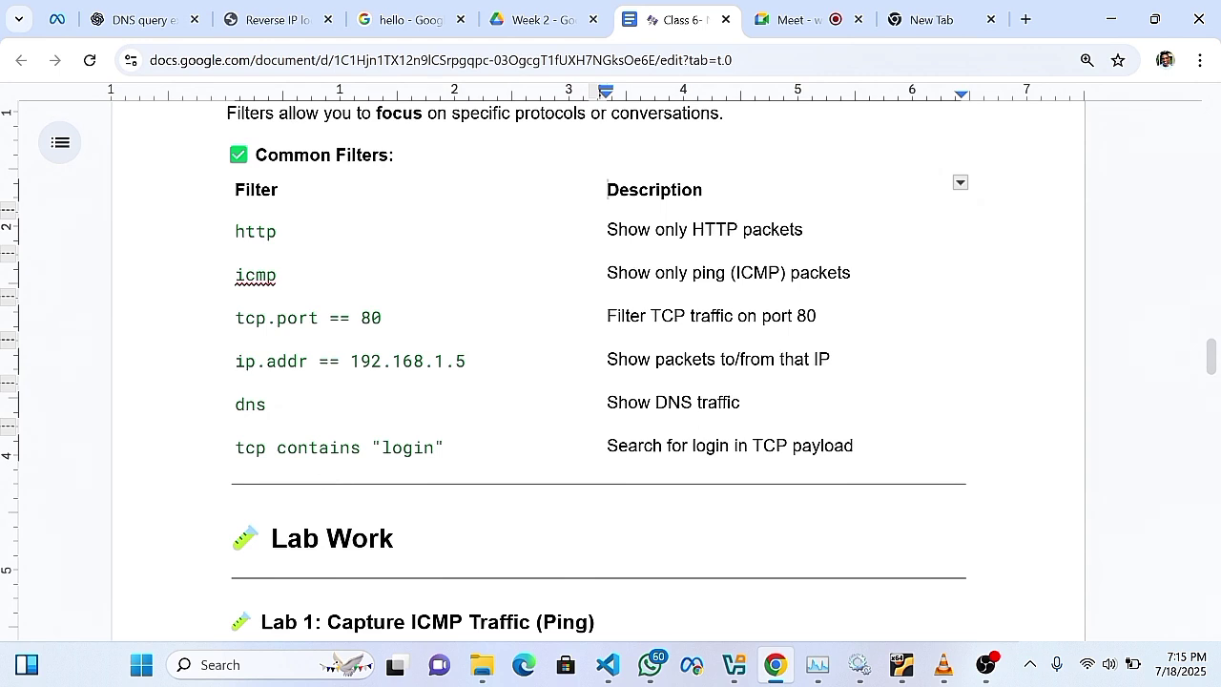
pyautogui.scroll(-2, 610, 372)
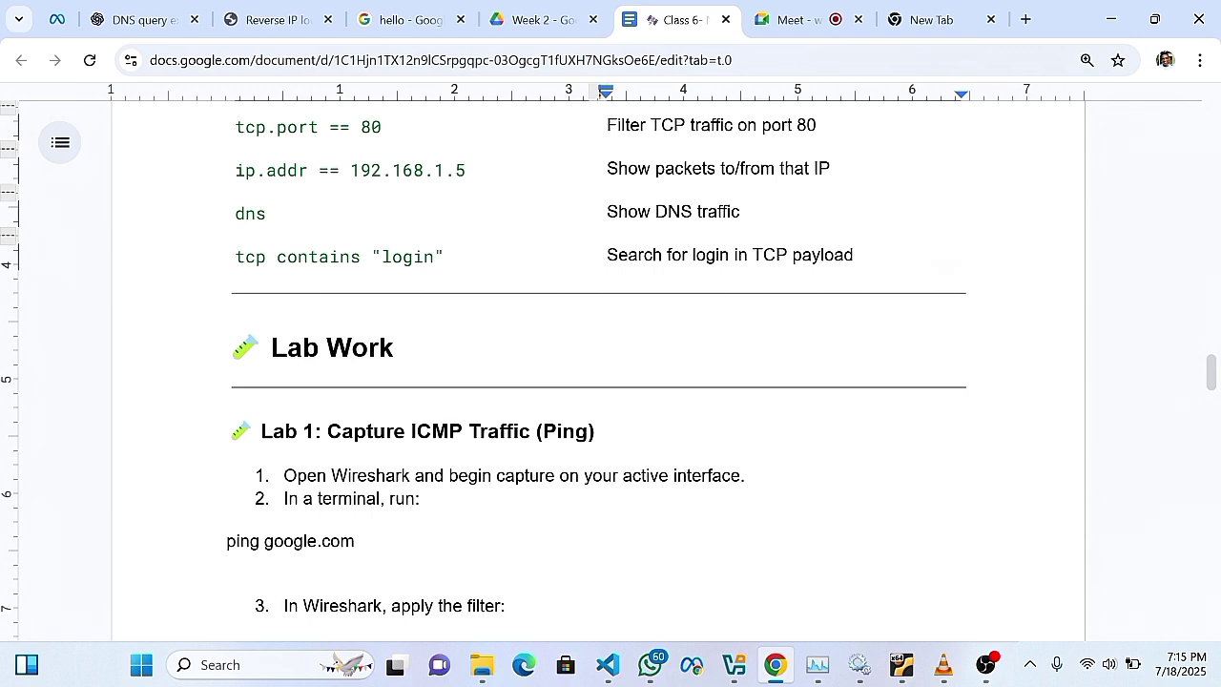
pyautogui.scroll(-1, 610, 372)
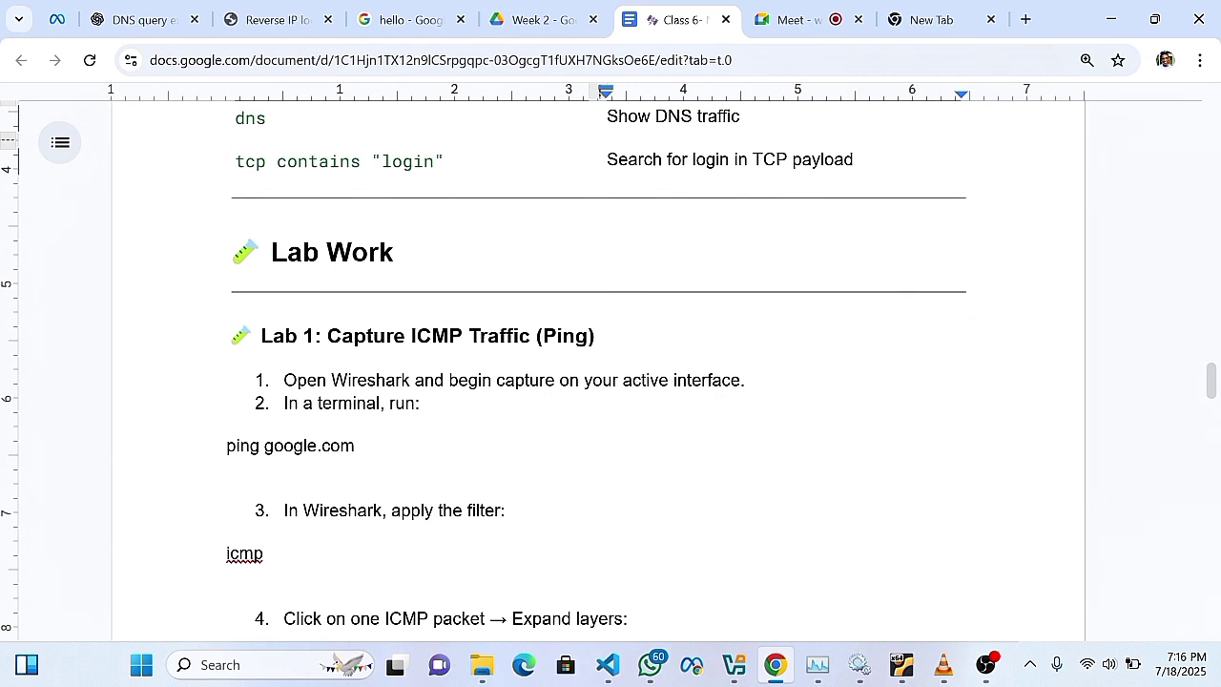
pyautogui.click(986, 665)
pyautogui.click(1020, 448)
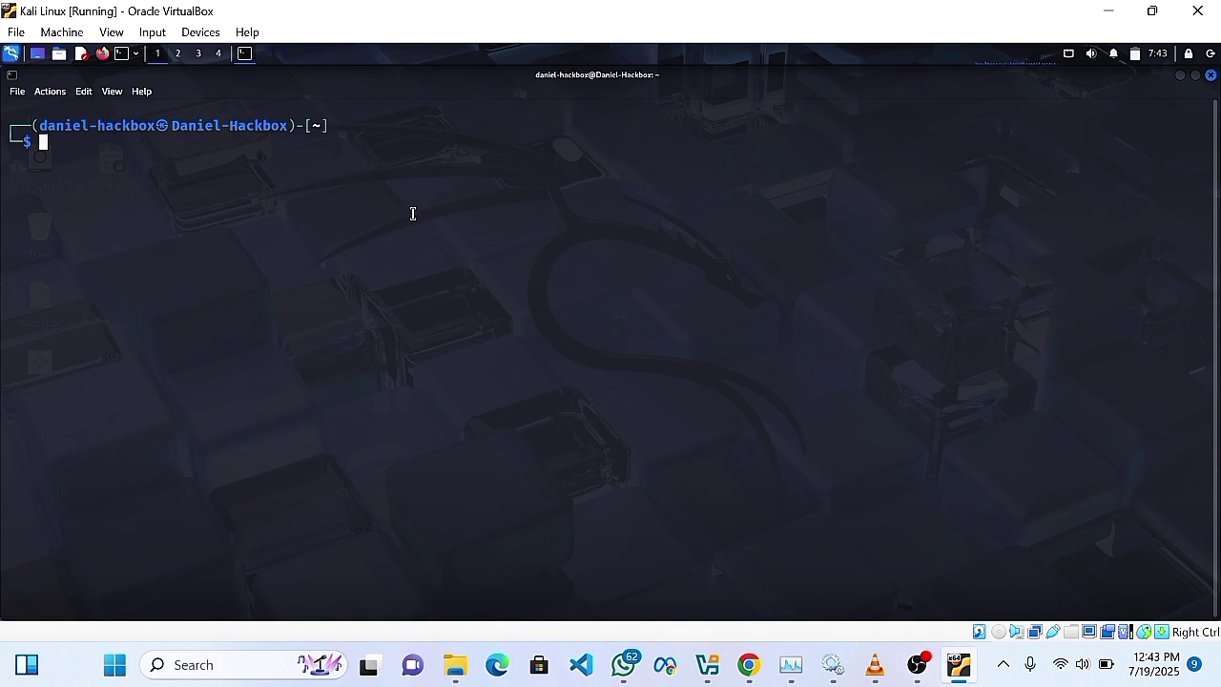
# Enlarge the Kali terminal text, run "sudo wireshark" and enter the account password to launch Wireshark
pyautogui.hotkey('ctrl', '+')
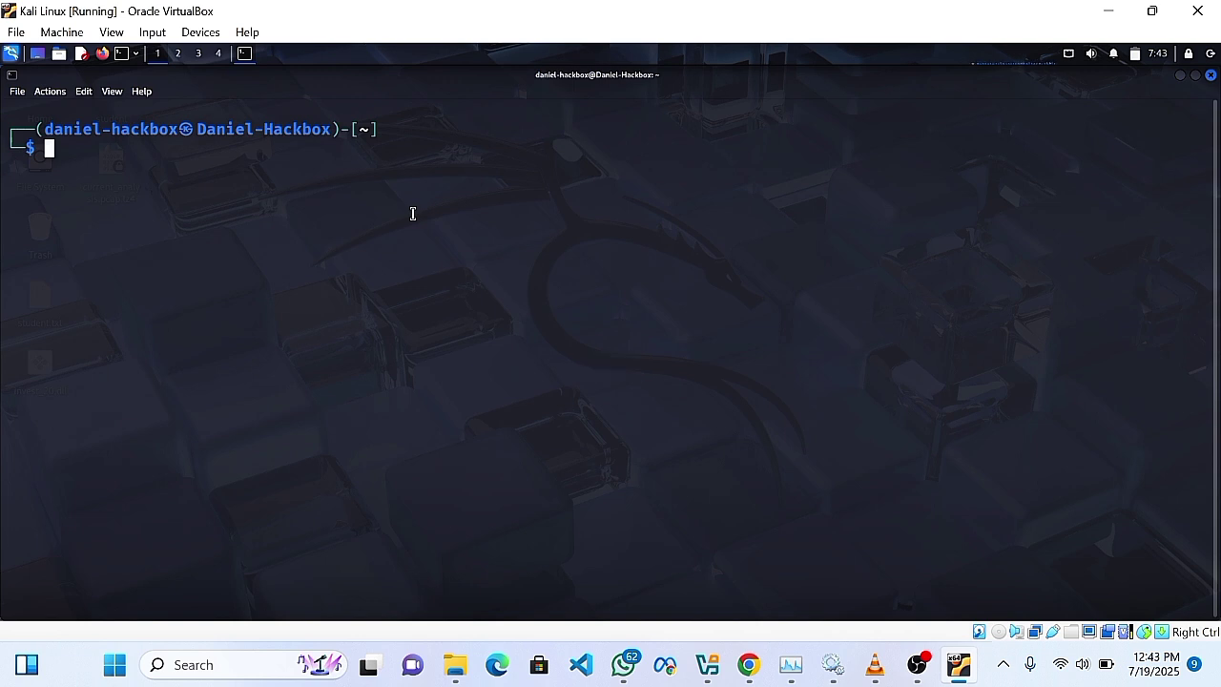
pyautogui.write('su')
pyautogui.press('Up')
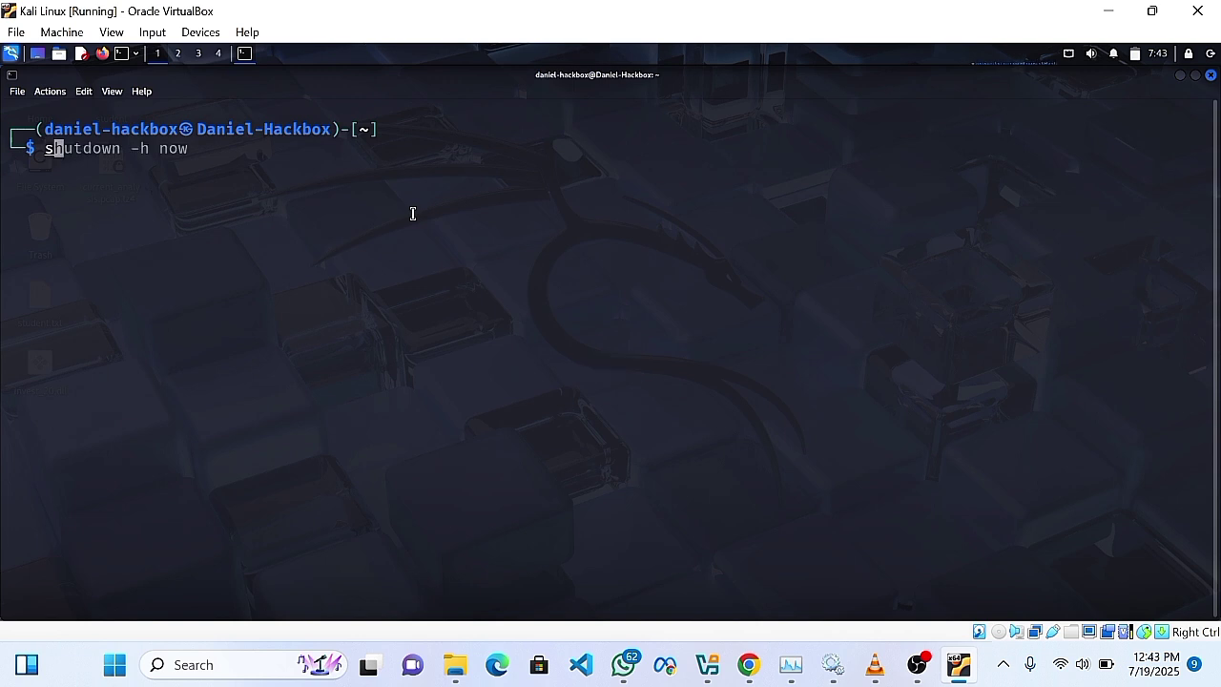
pyautogui.press('Up')
pyautogui.write('do wi')
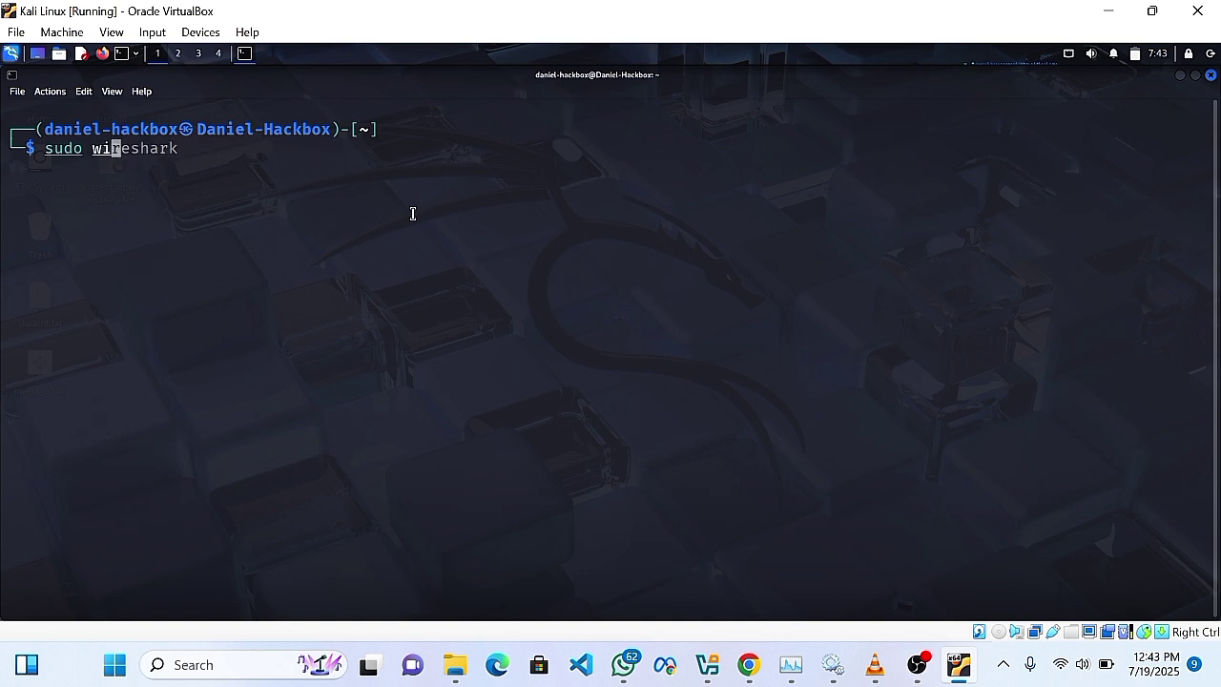
pyautogui.press('Right')
pyautogui.press('Return')
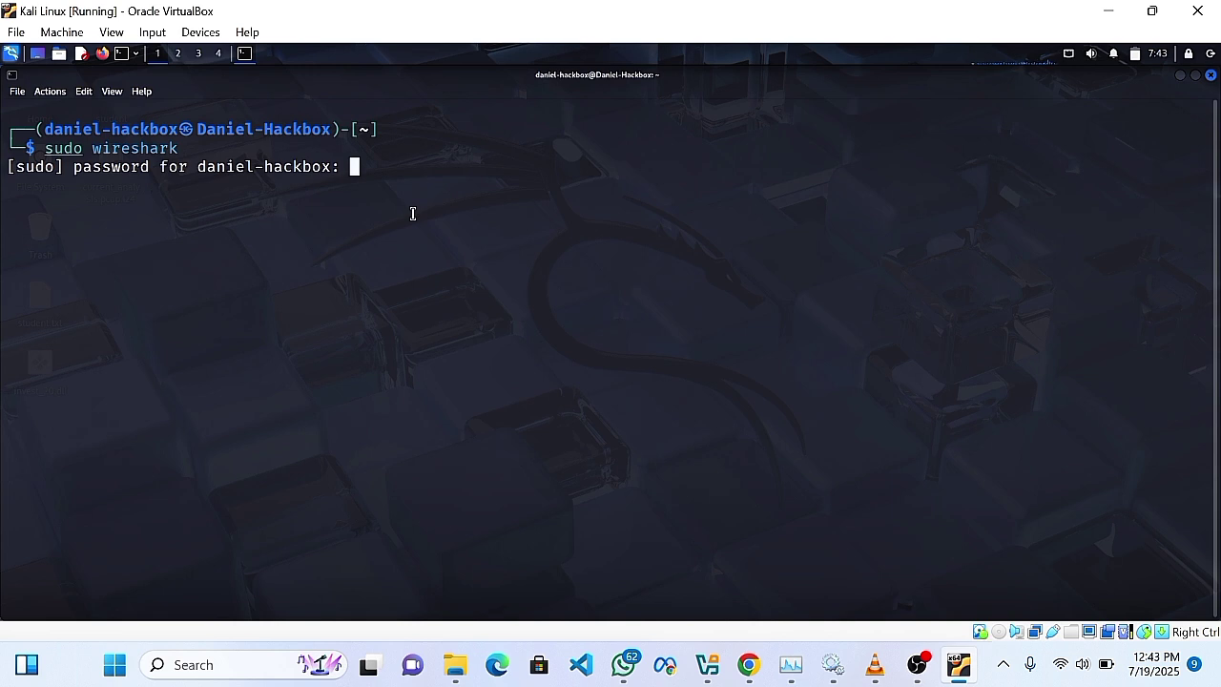
pyautogui.press('Return')
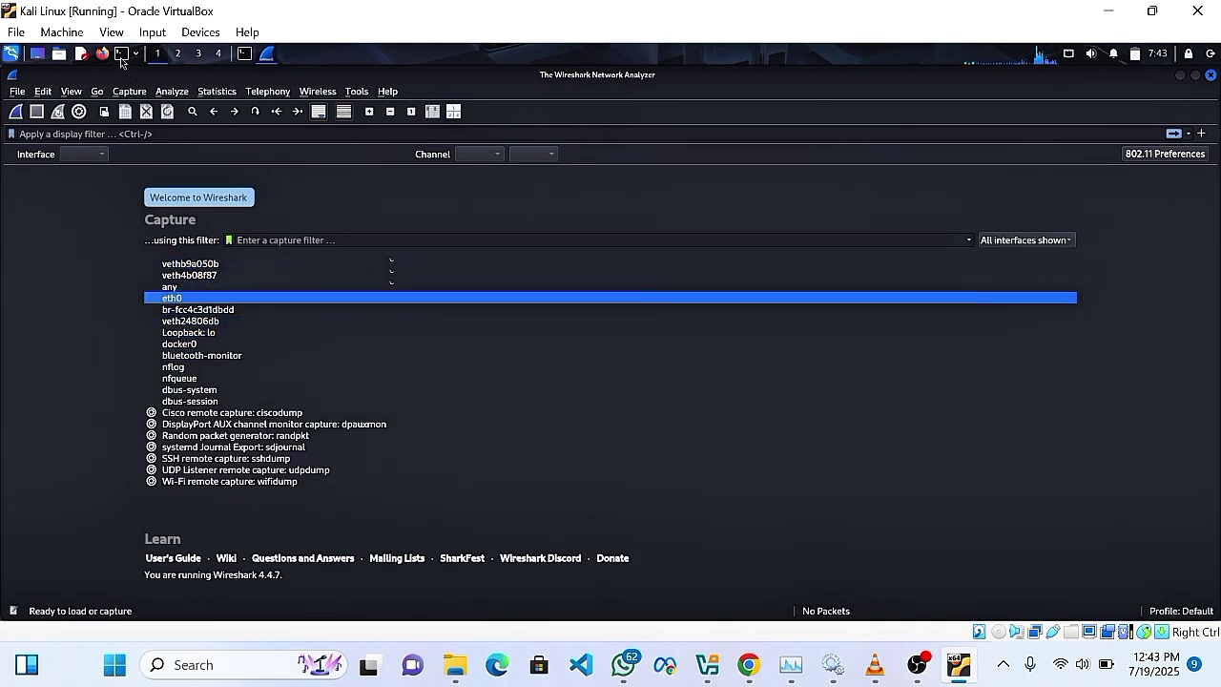
# Open a second terminal window alongside the one running Wireshark, bring it to the front and enlarge its text
pyautogui.click(240, 53)
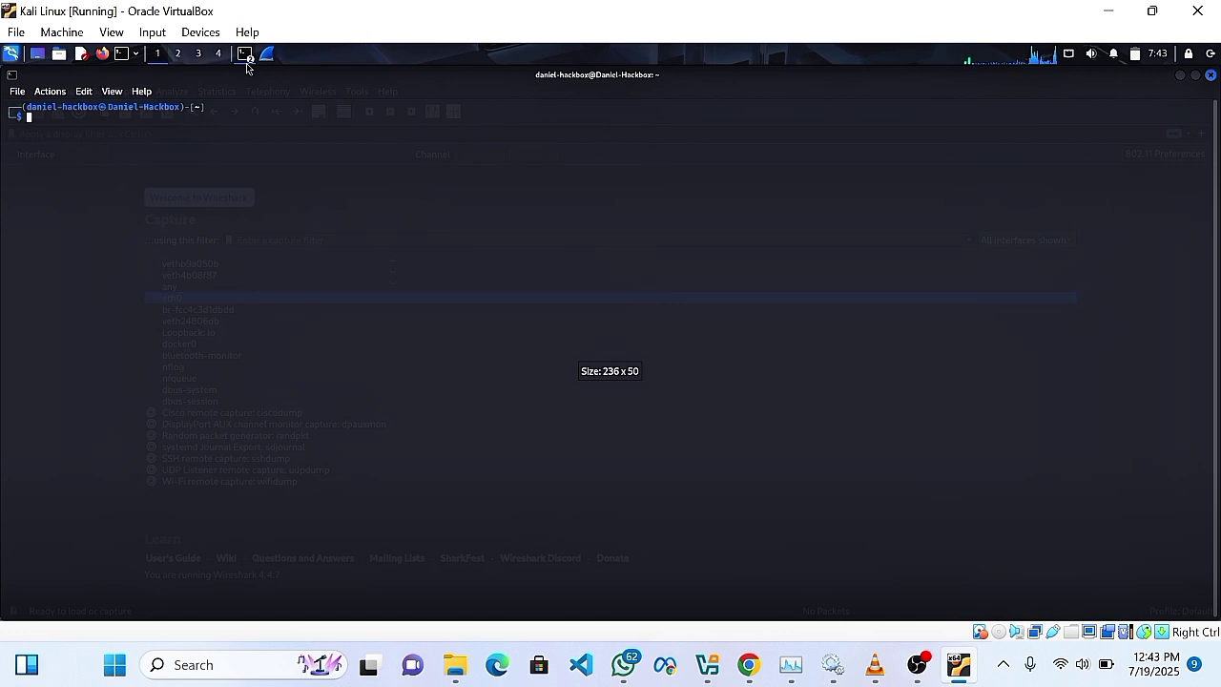
pyautogui.click(244, 53)
pyautogui.click(265, 99)
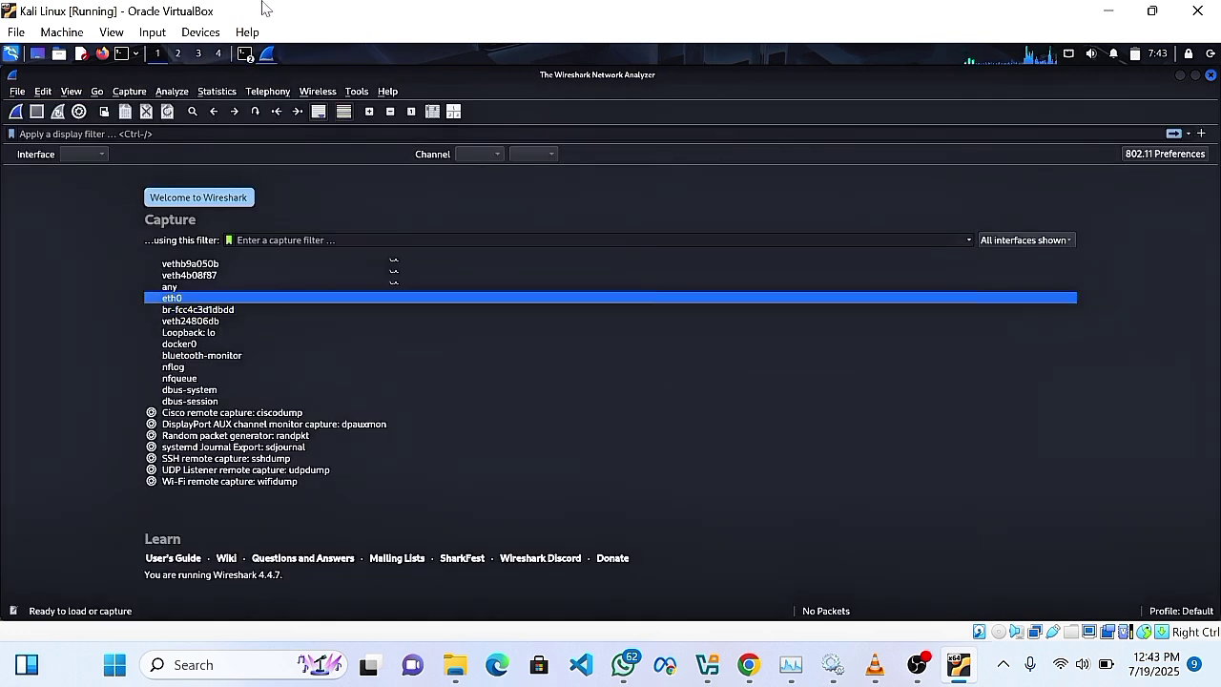
pyautogui.click(244, 55)
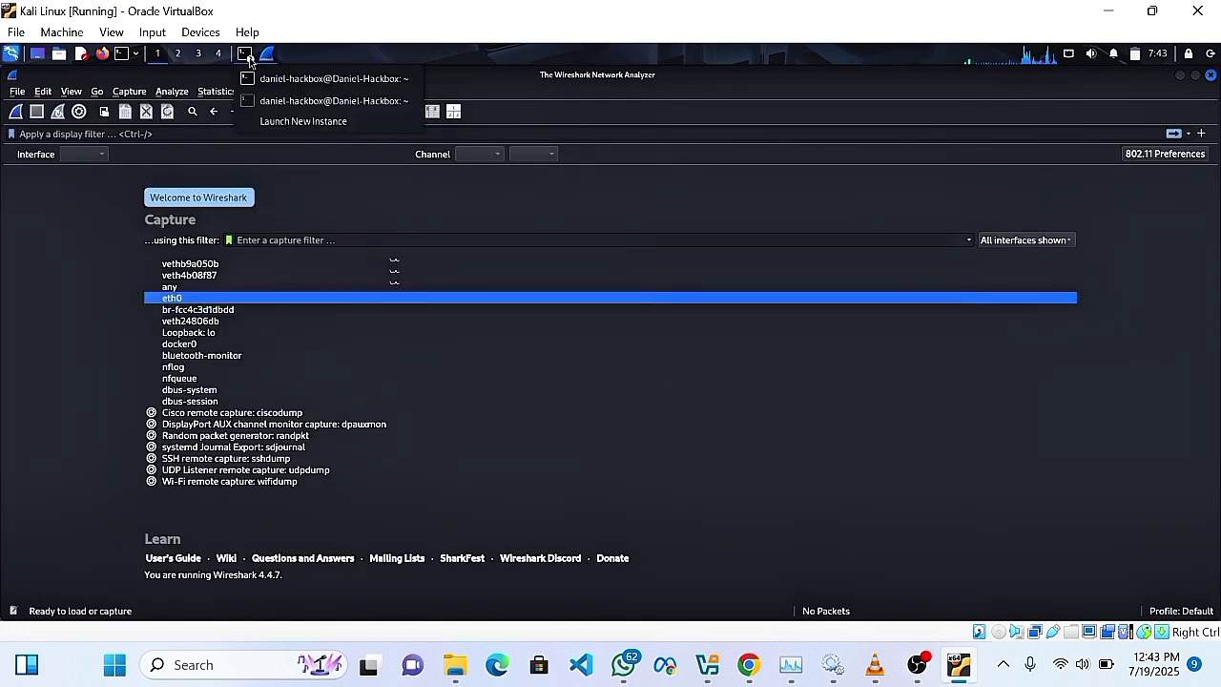
pyautogui.click(320, 78)
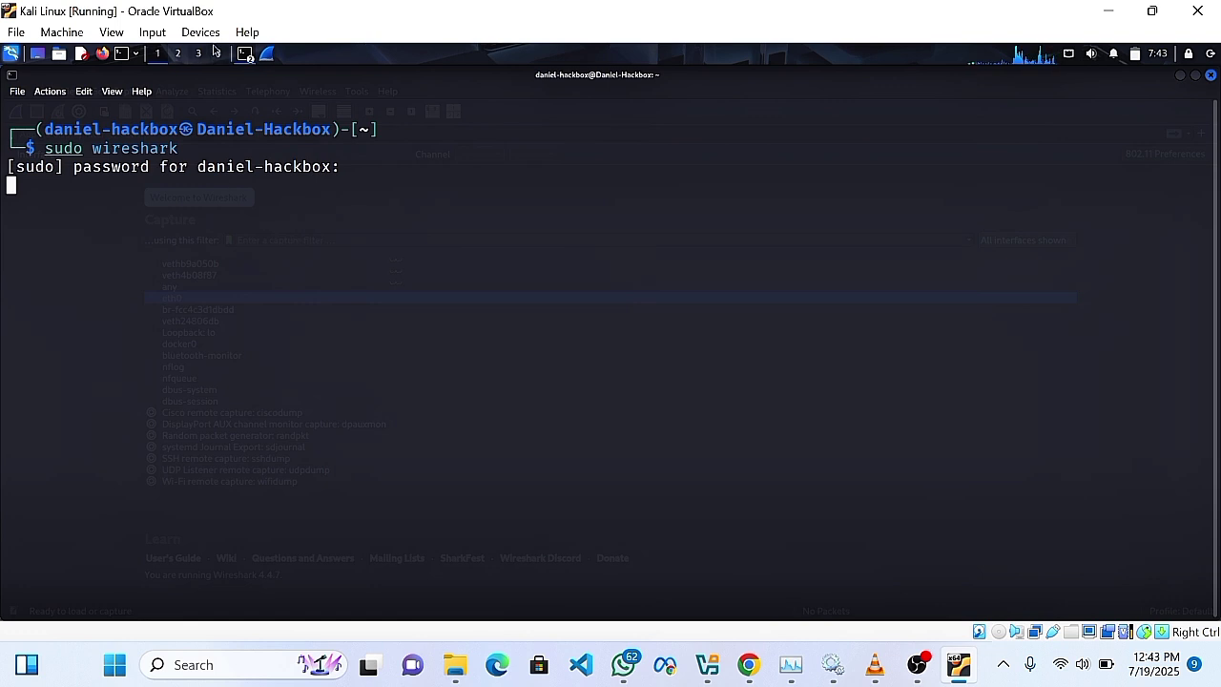
pyautogui.click(246, 54)
pyautogui.click(270, 102)
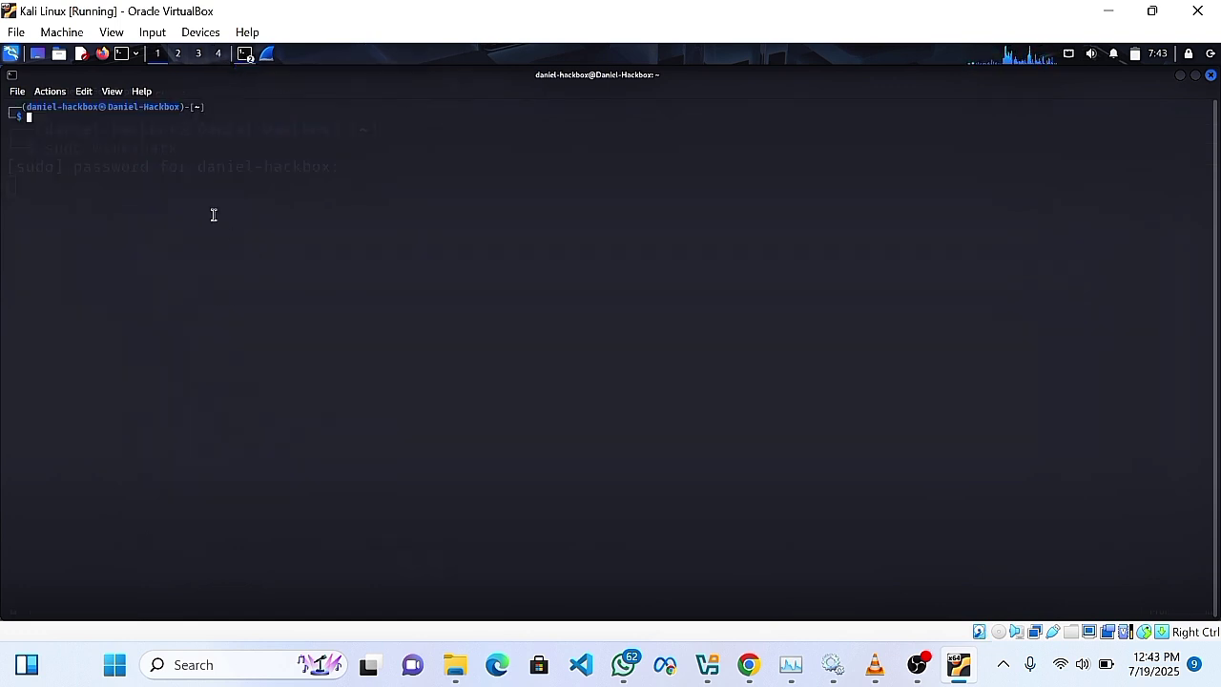
pyautogui.hotkey('ctrl', '+')
pyautogui.hotkey('ctrl', '+')
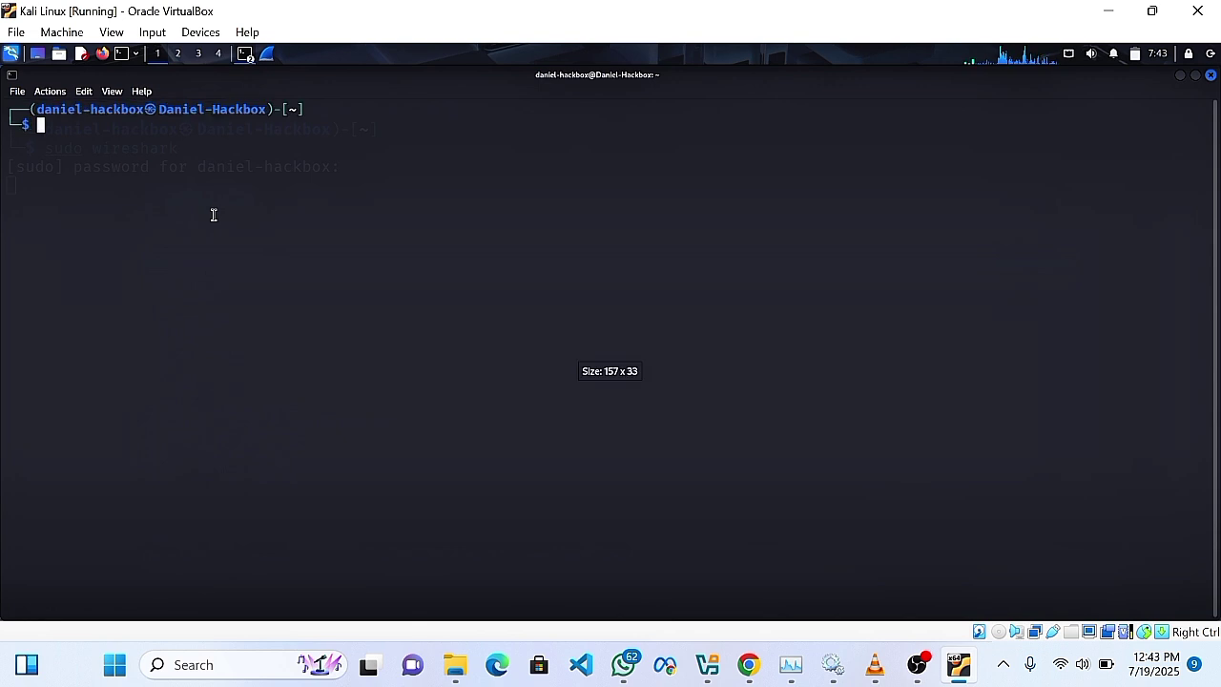
# Run "ifconfig" in the second terminal and highlight the eth0 interface's block in the output
pyautogui.write('if')
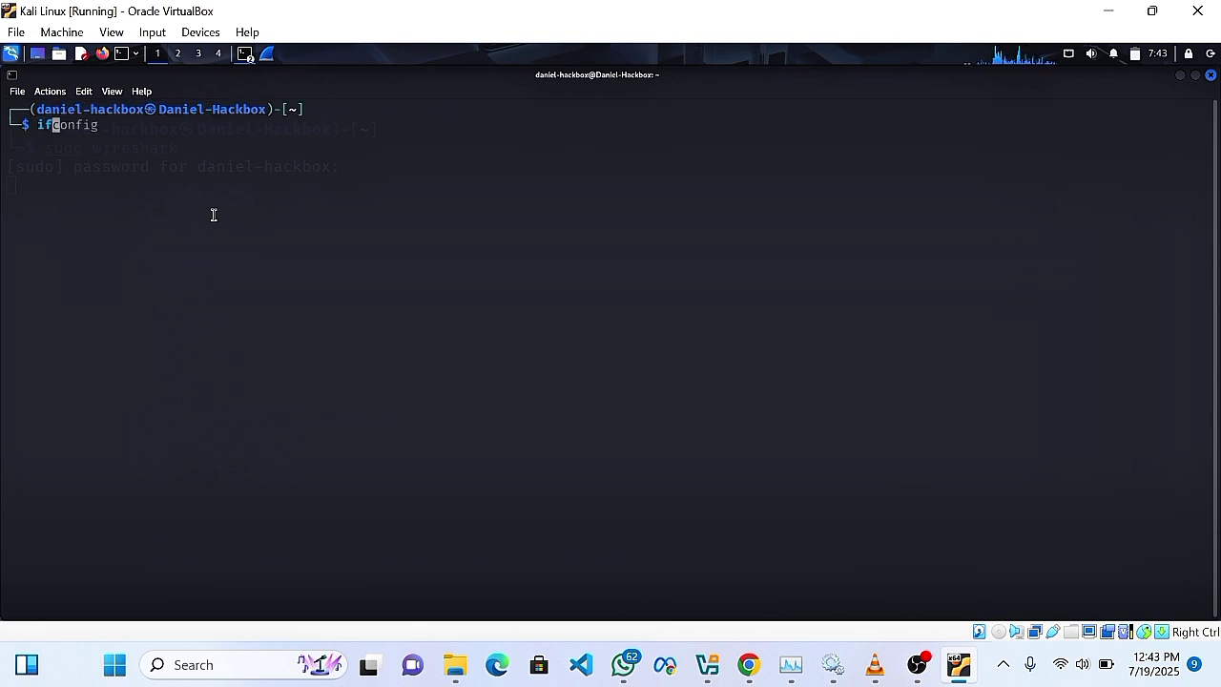
pyautogui.press('Right')
pyautogui.press('Return')
pyautogui.scroll(1, 157, 322)
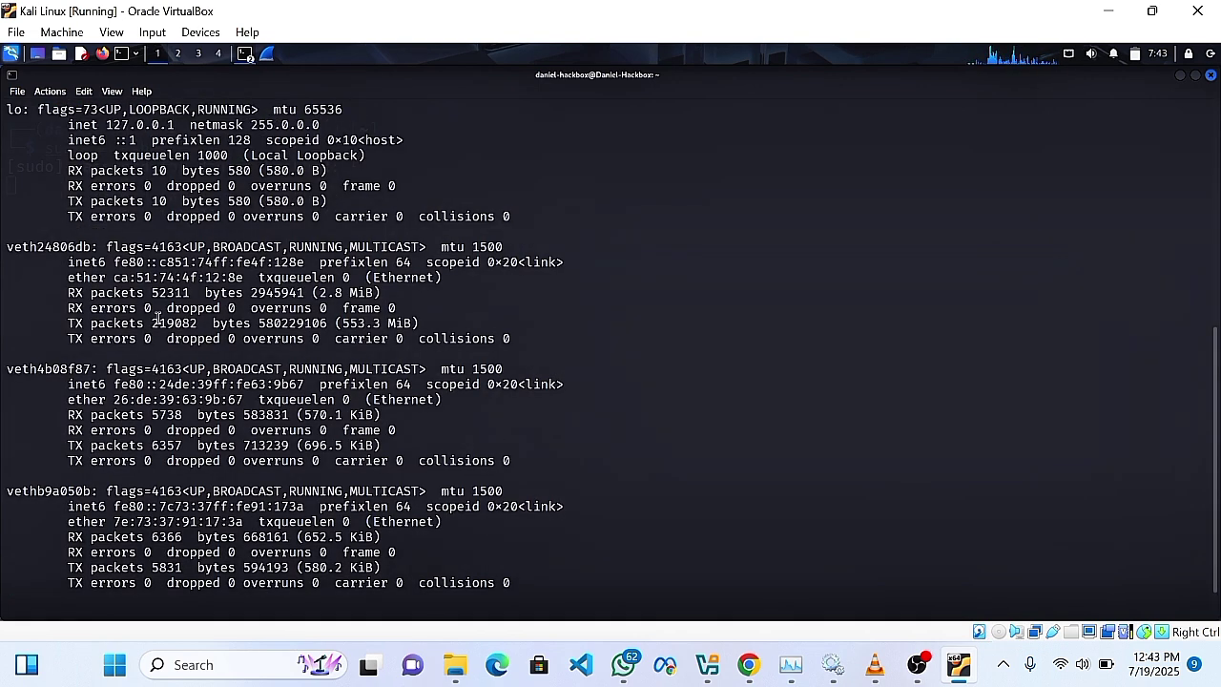
pyautogui.scroll(5, 157, 323)
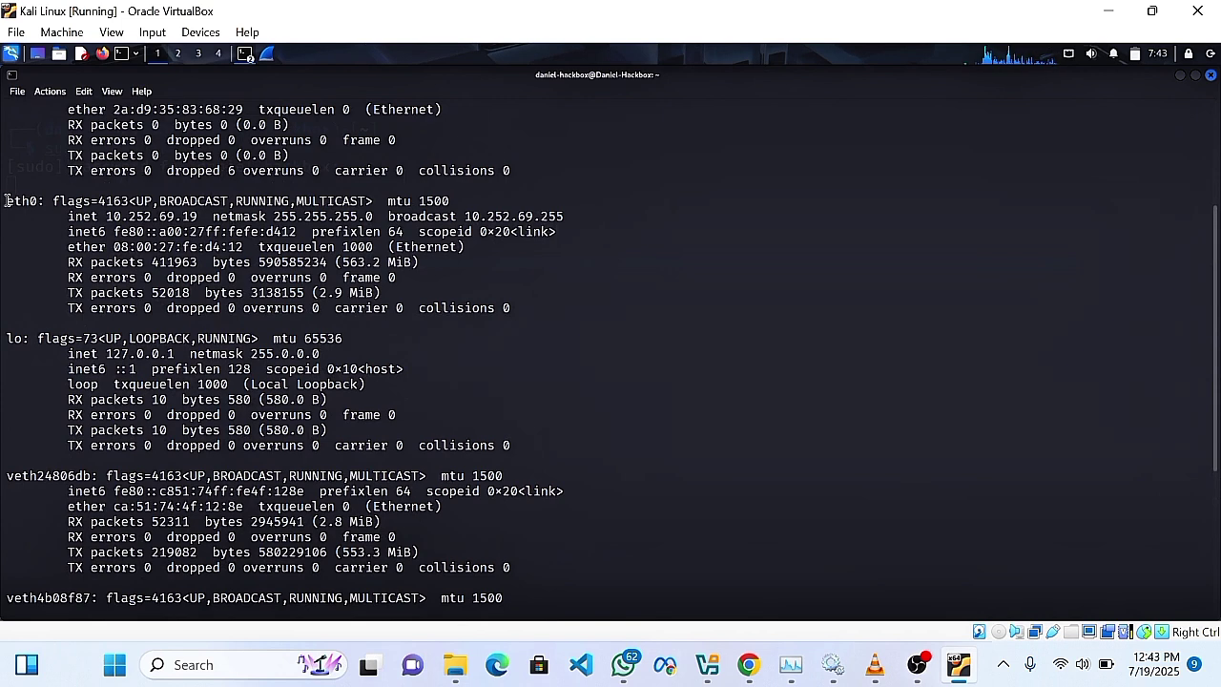
pyautogui.moveTo(6, 201); pyautogui.dragTo(54, 202)
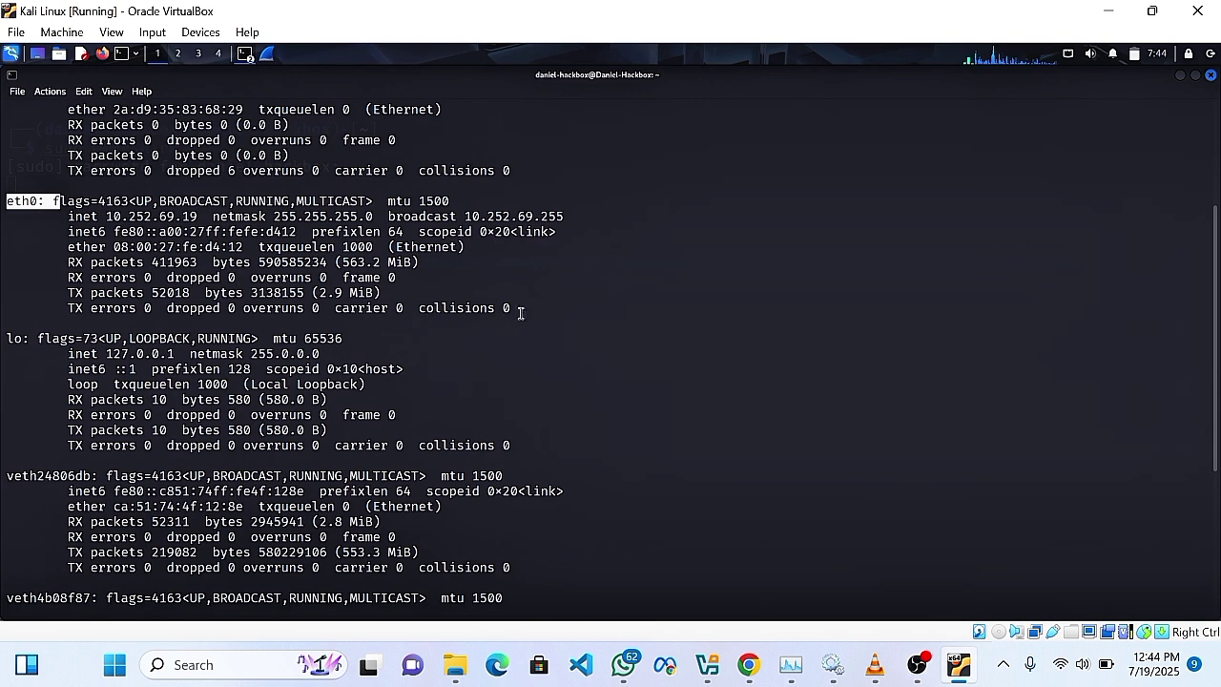
pyautogui.moveTo(520, 313); pyautogui.dragTo(5, 196)
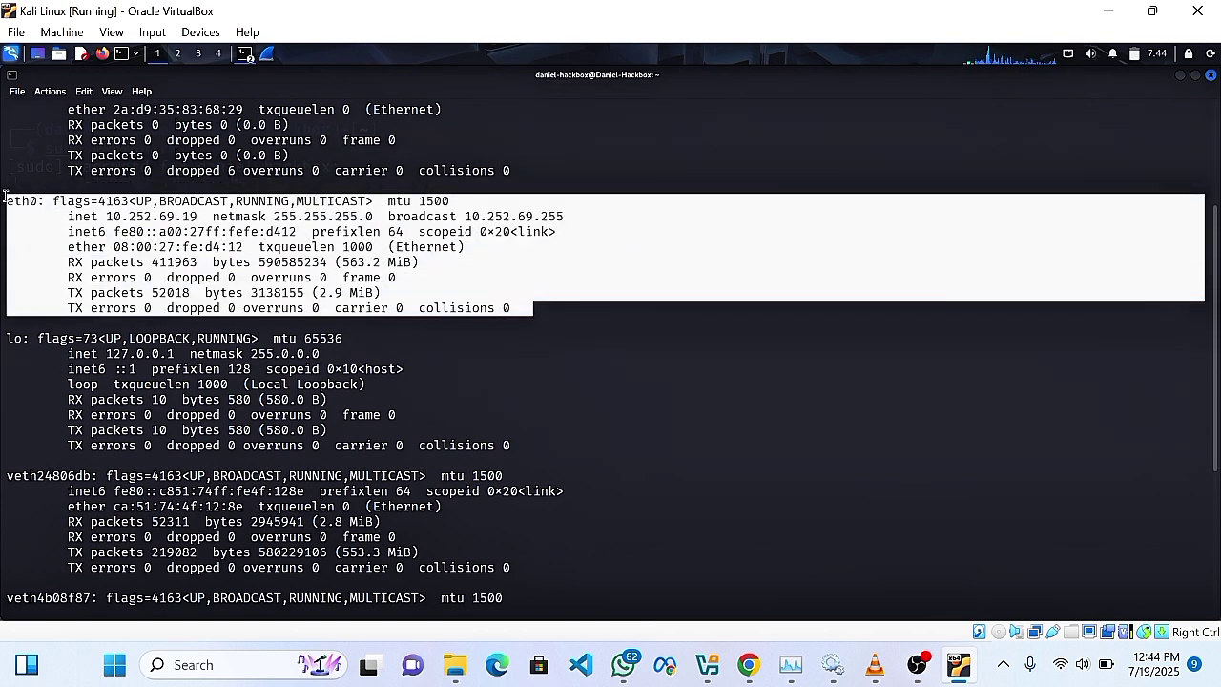
# Switch to Wireshark and start a live capture on the eth0 interface
pyautogui.click(268, 59)
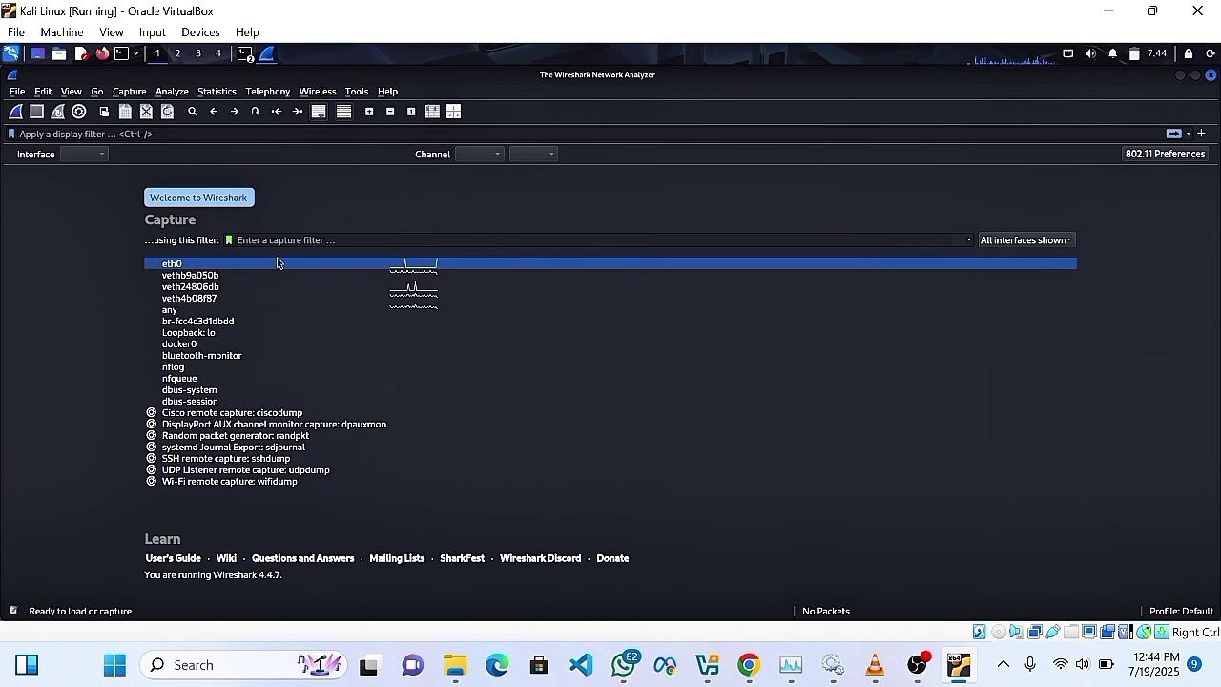
pyautogui.doubleClick(170, 264)
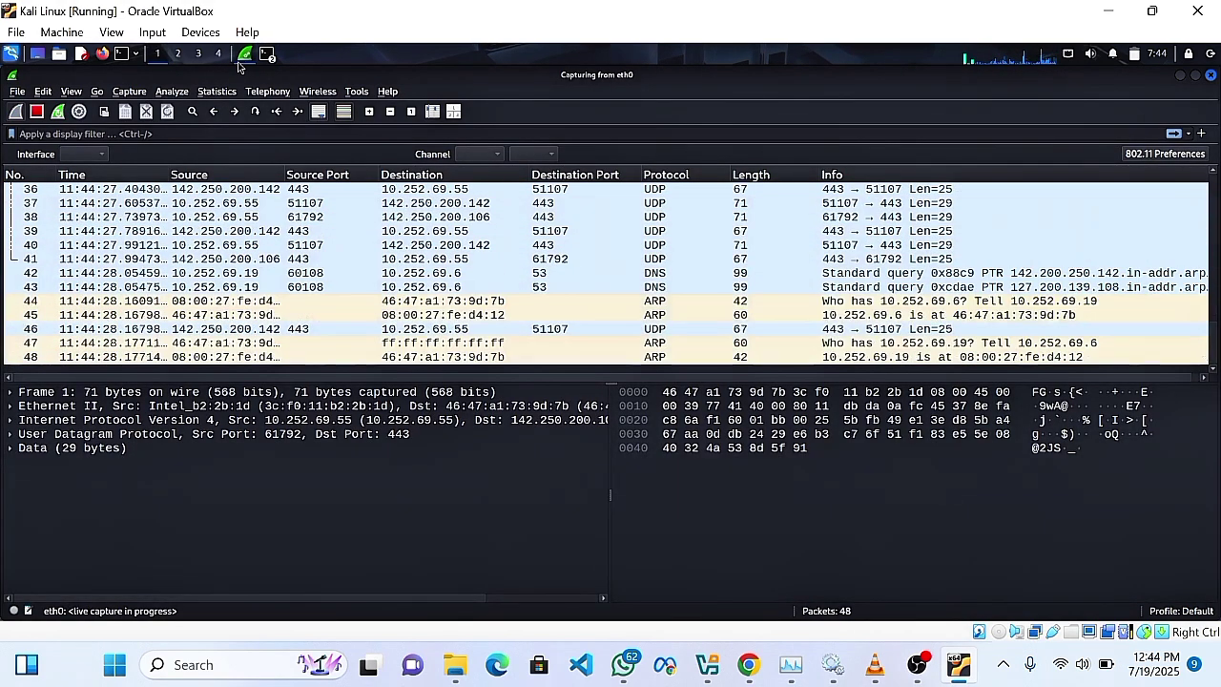
# Return to the second terminal window, clear its output and run "ping google.com"
pyautogui.click(259, 58)
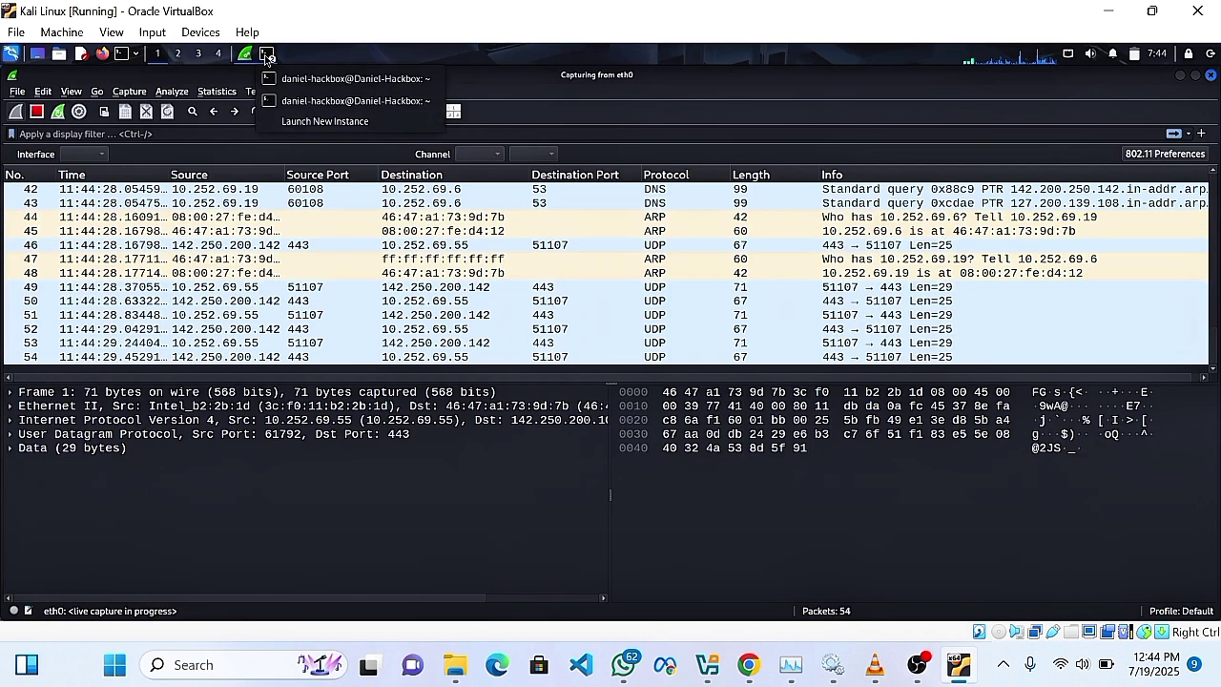
pyautogui.click(295, 96)
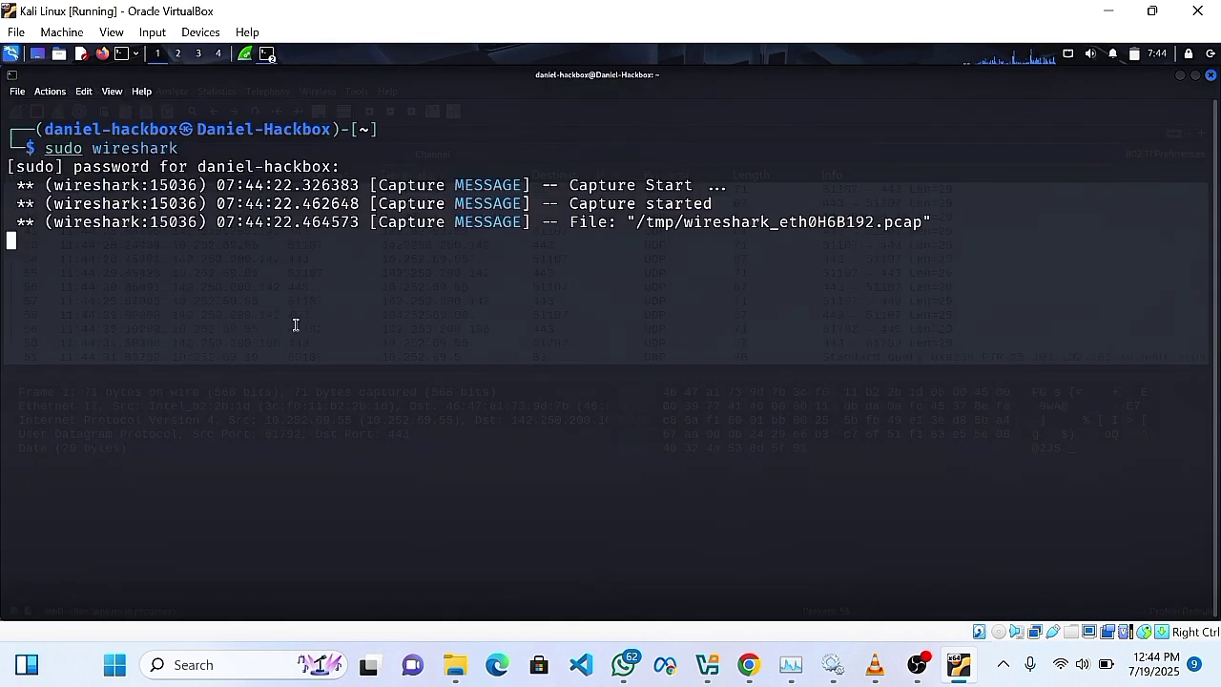
pyautogui.click(264, 59)
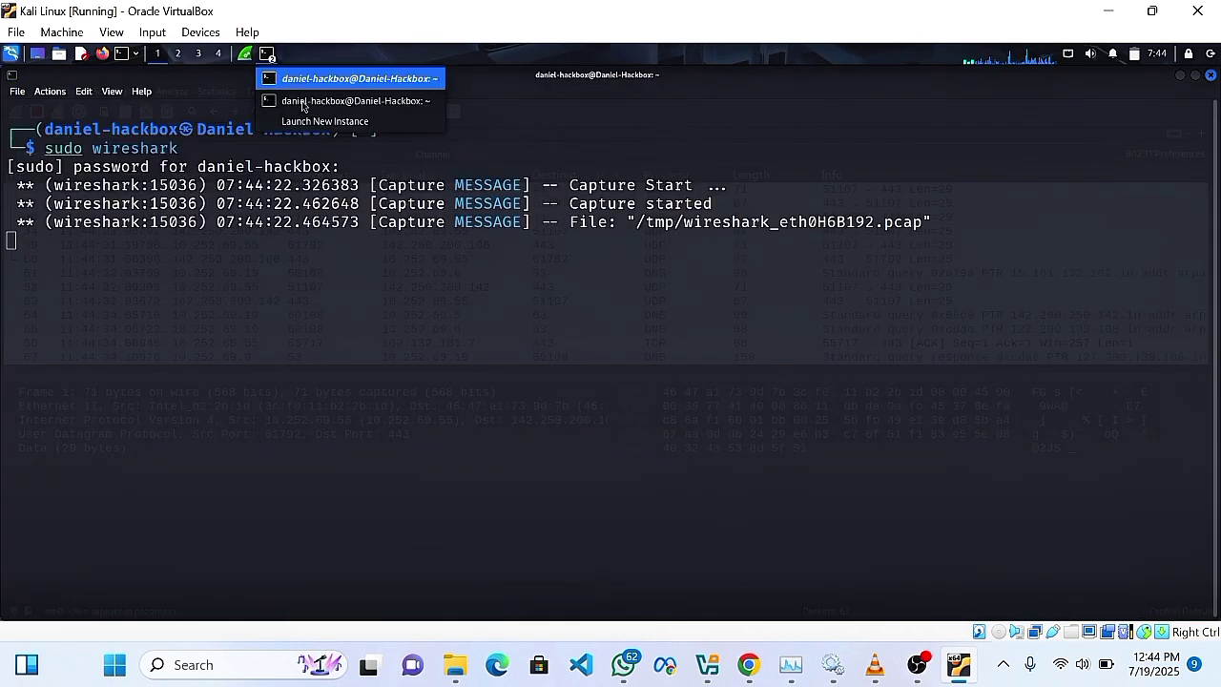
pyautogui.click(296, 99)
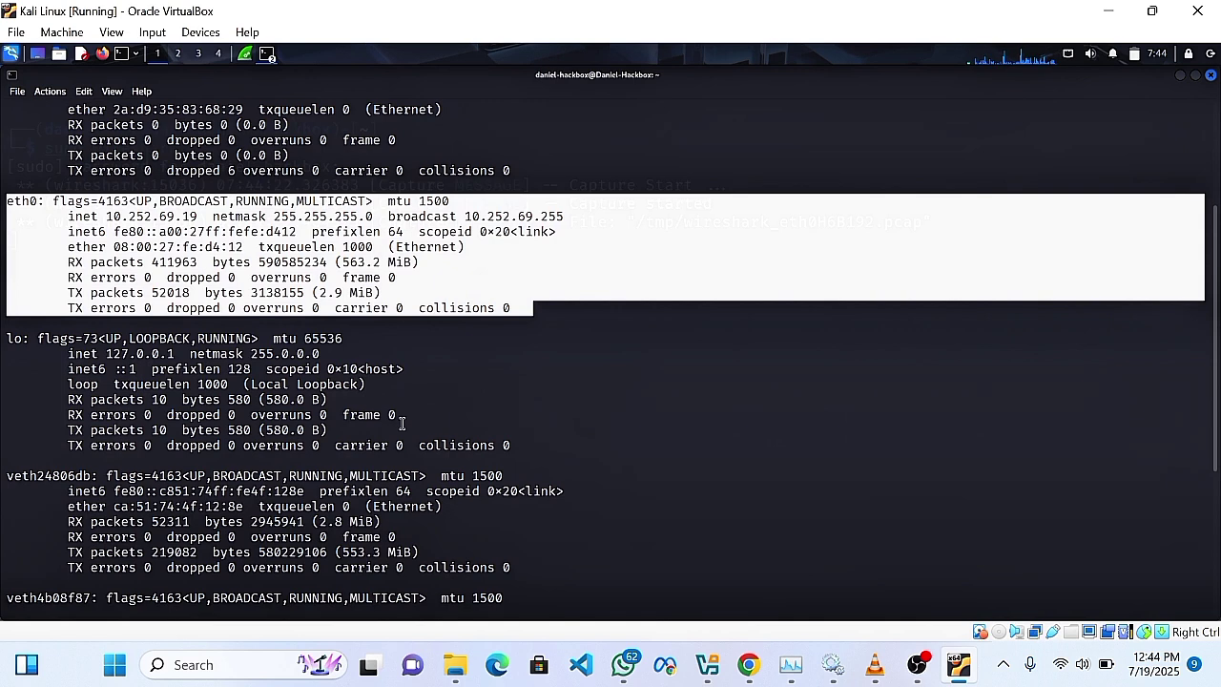
pyautogui.write('l')
pyautogui.press('BackSpace')
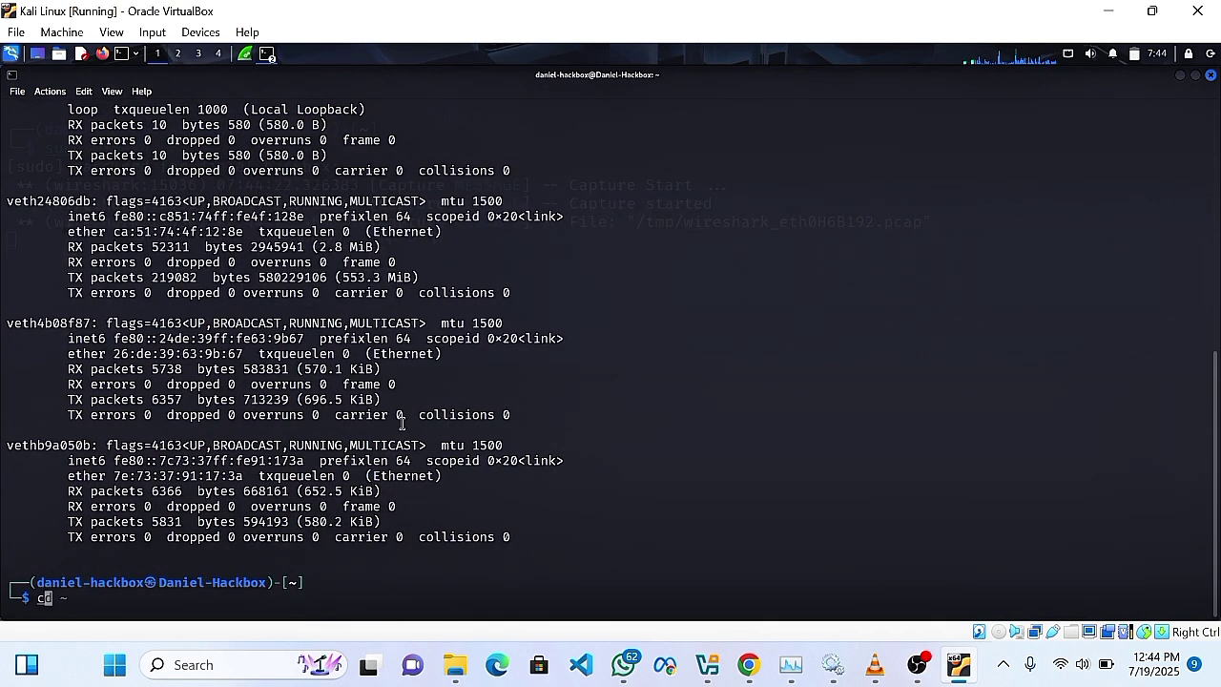
pyautogui.write('clear')
pyautogui.press('Return')
pyautogui.write('ping google.com')
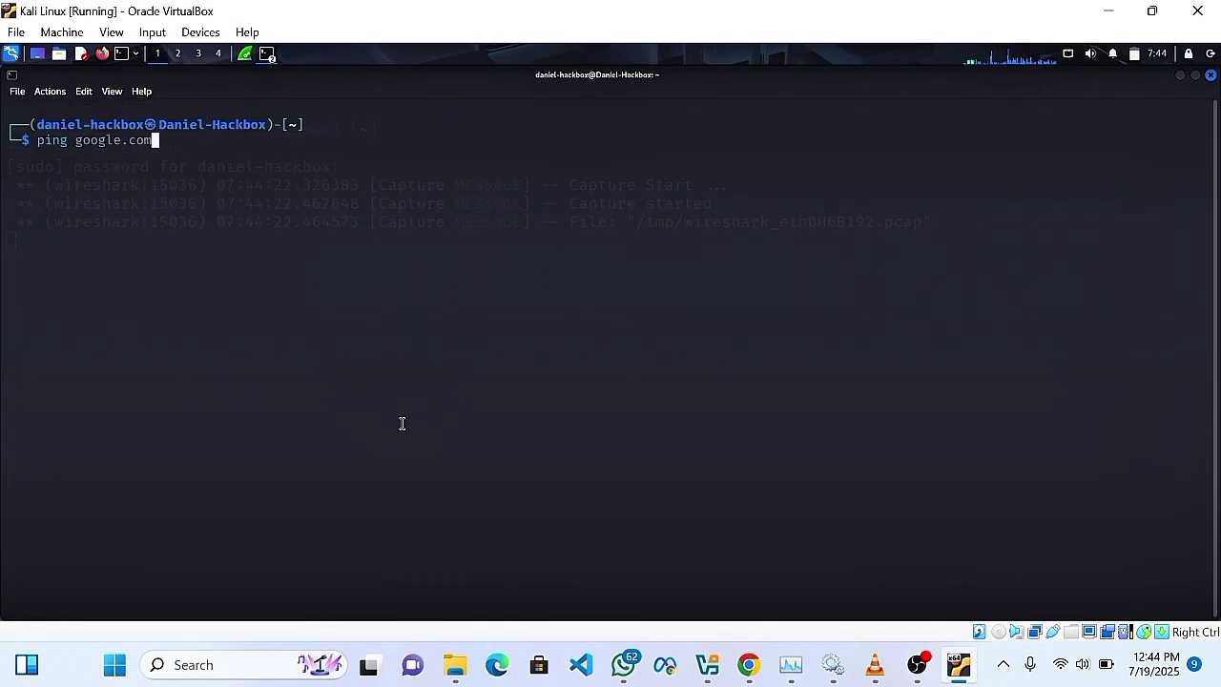
pyautogui.press('Return')
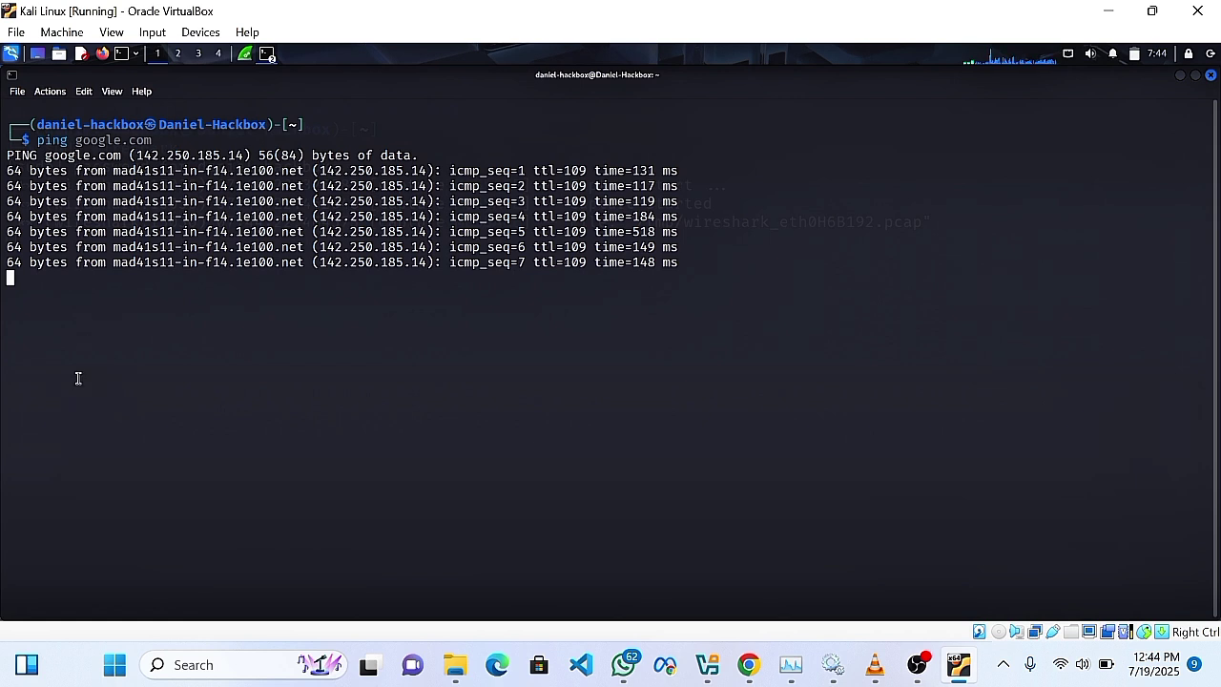
# Check the live capture in Wireshark for ping traffic, and stop the running ping in the second terminal
pyautogui.click(245, 53)
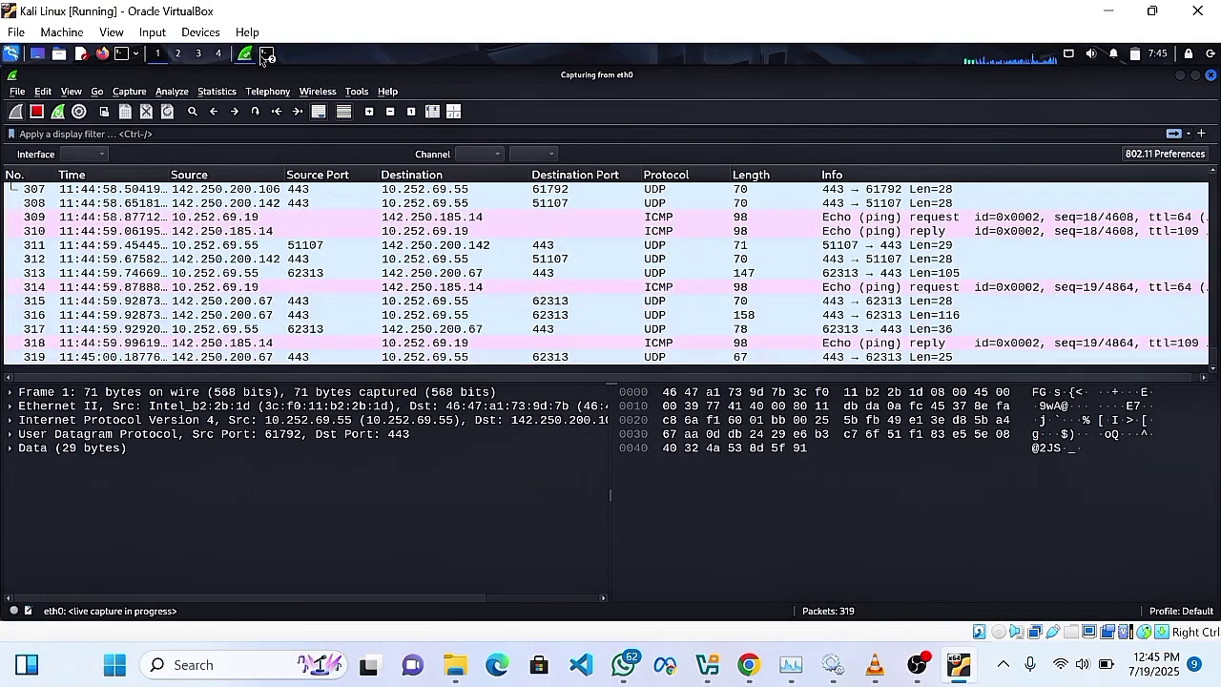
pyautogui.click(266, 56)
pyautogui.click(286, 78)
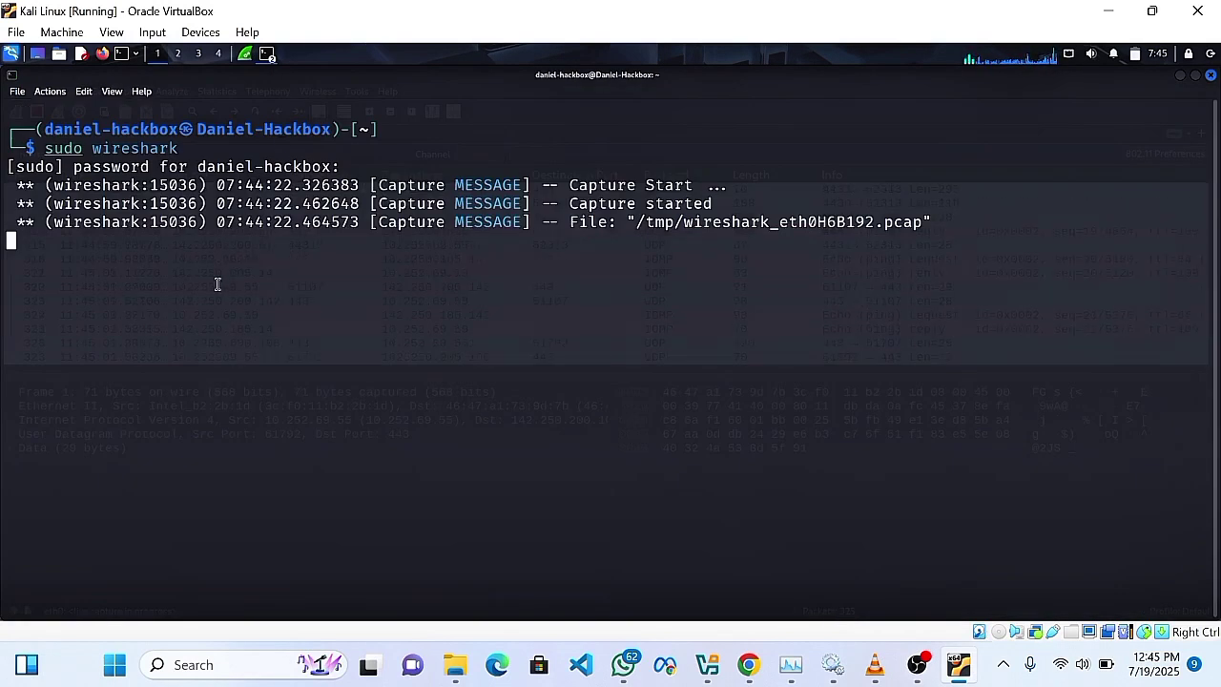
pyautogui.click(270, 56)
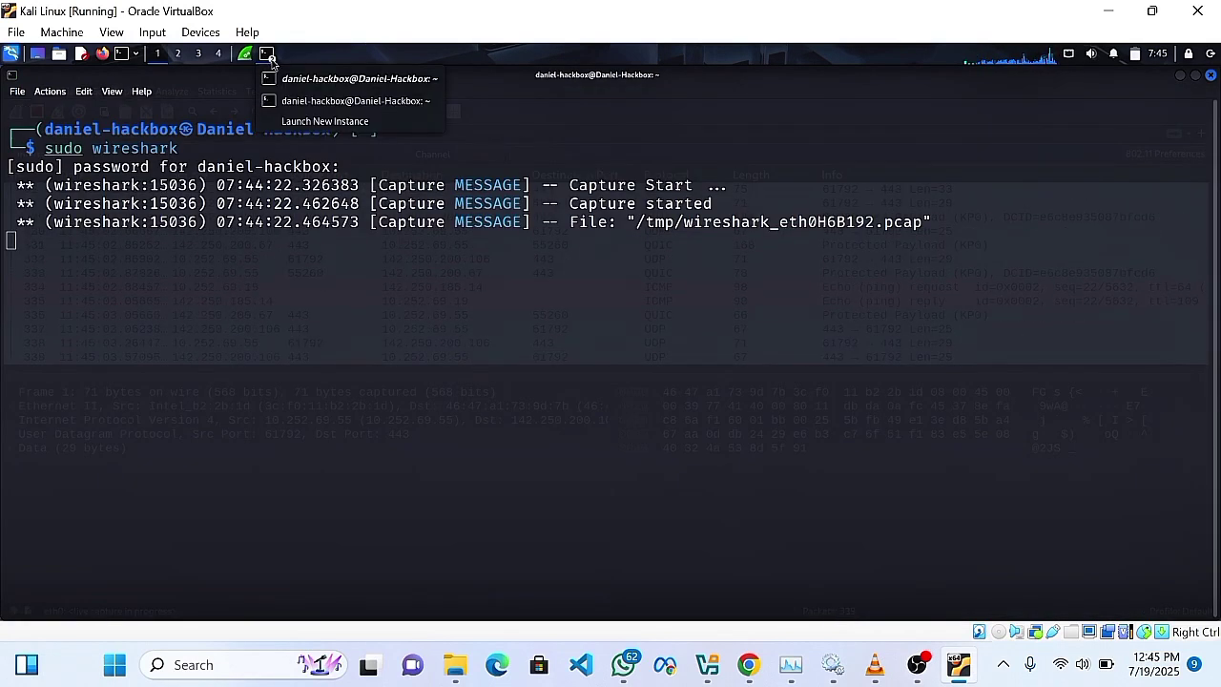
pyautogui.click(287, 100)
pyautogui.hotkey('ctrl', 'c')
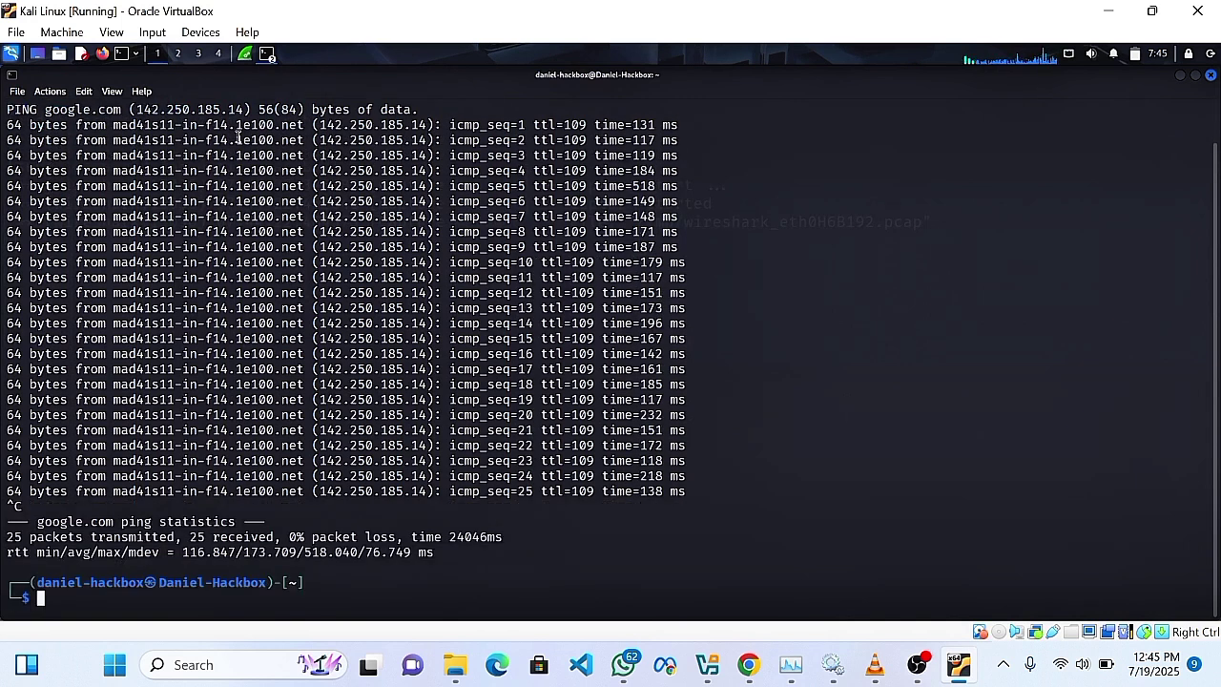
# Switch back to Wireshark, look back through the captured packets for the ICMP entries and stop the eth0 capture
pyautogui.click(246, 56)
pyautogui.click(484, 301)
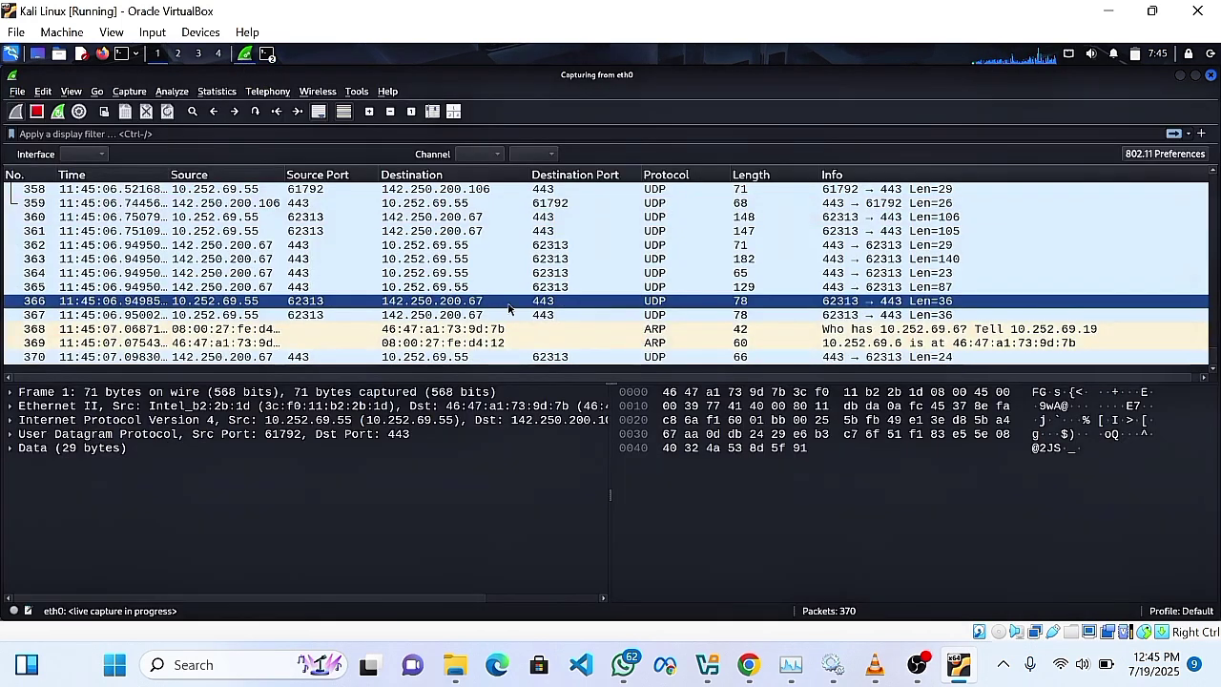
pyautogui.scroll(10, 509, 305)
pyautogui.click(400, 245)
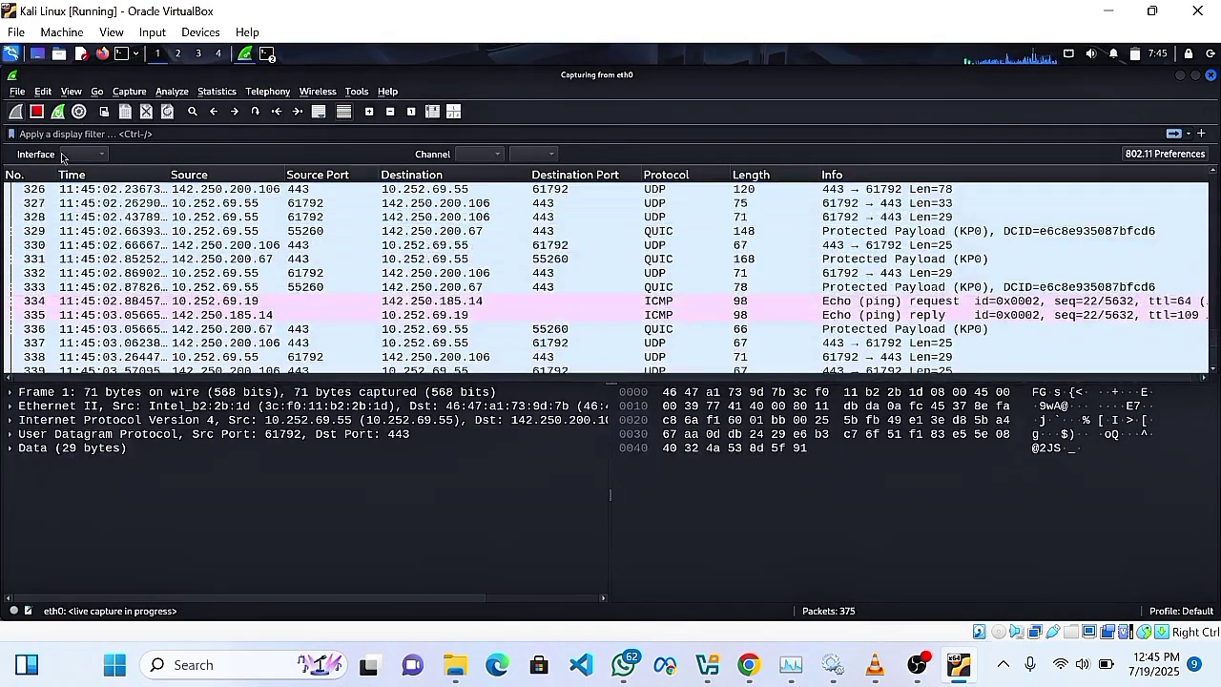
pyautogui.click(36, 111)
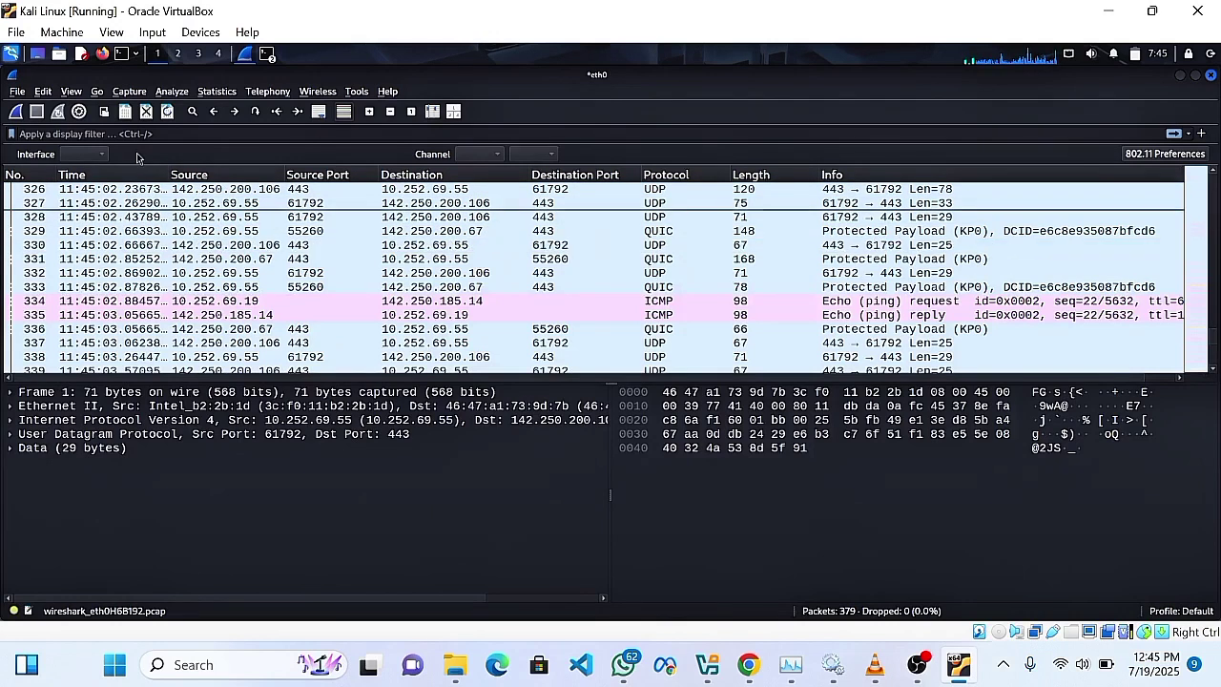
# Apply the display filter "icmp" to the captured packets
pyautogui.click(83, 134)
pyautogui.write('i')
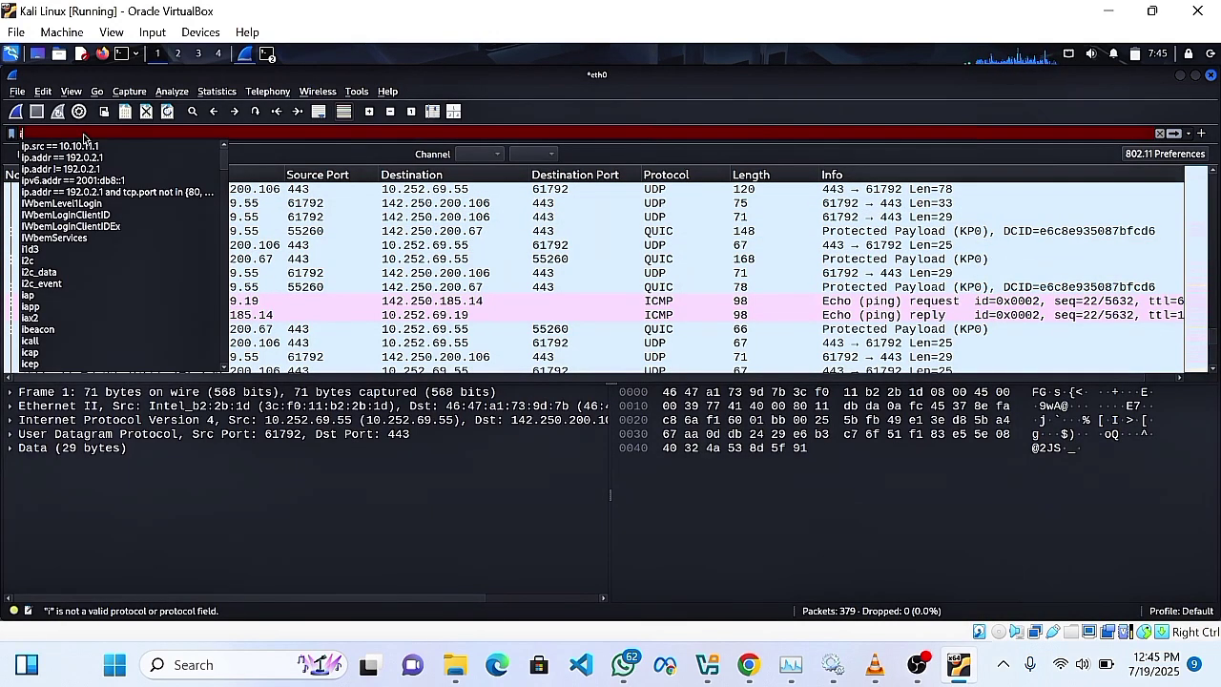
pyautogui.write('cm')
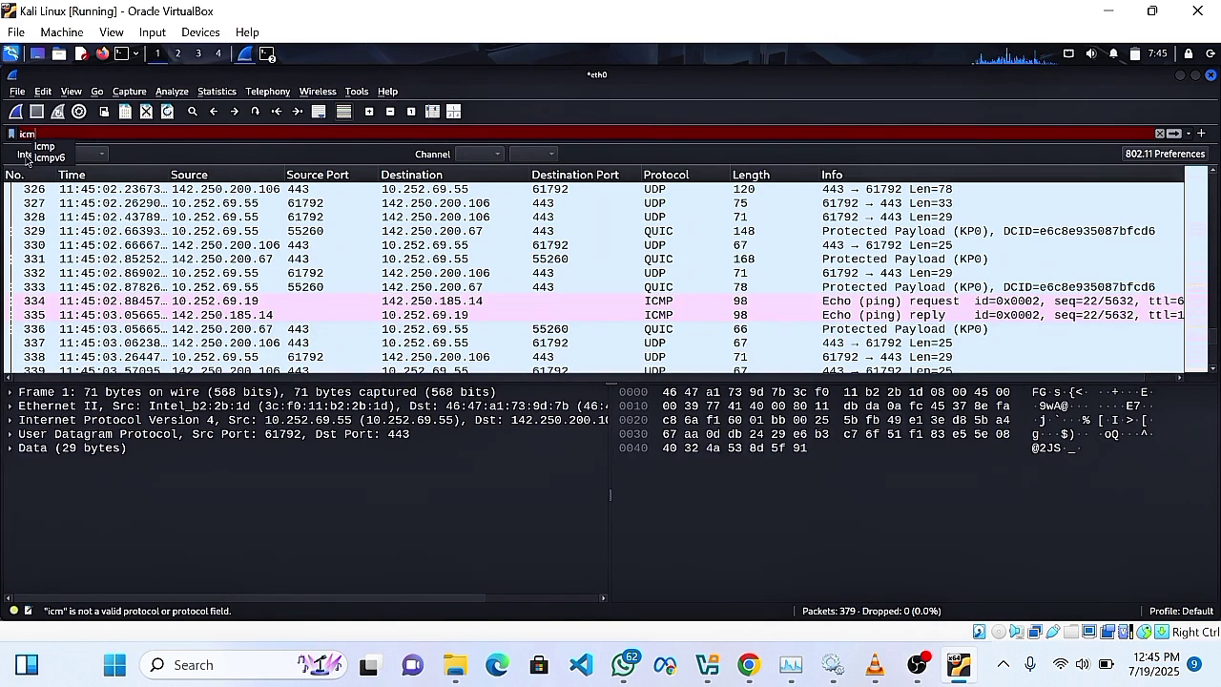
pyautogui.click(43, 146)
pyautogui.press('Return')
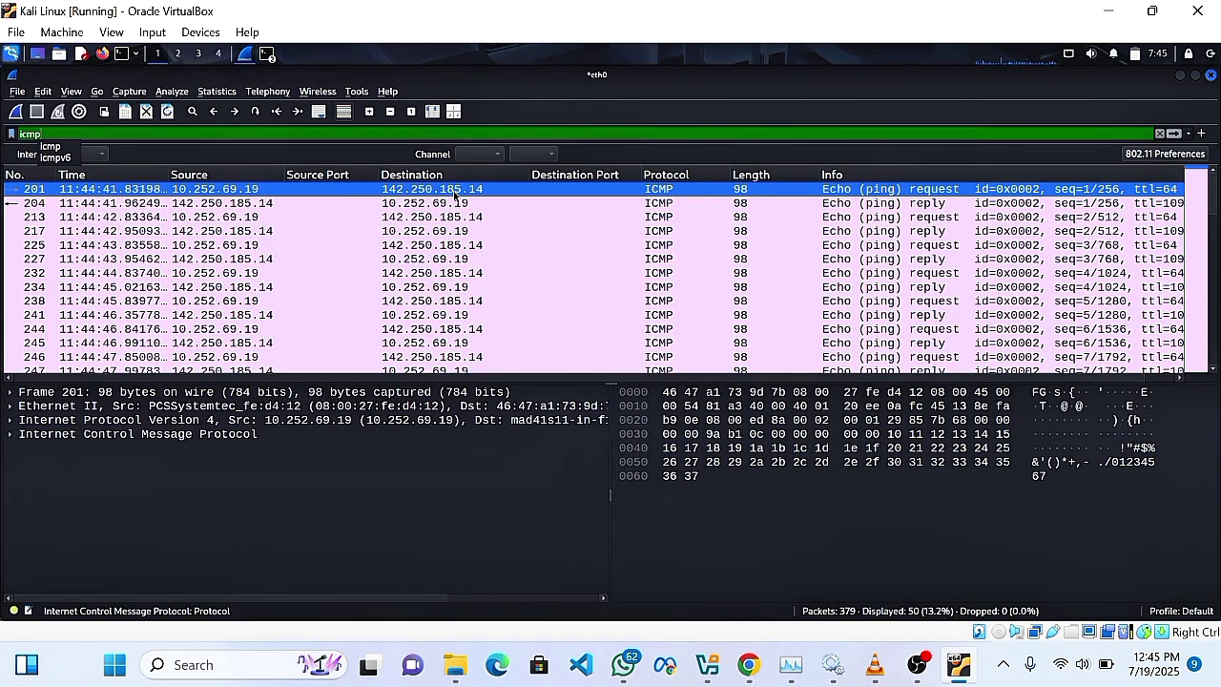
# Expand the Frame section of echo request packet 201 and examine its arrival time, length and protocol details
pyautogui.click(13, 393)
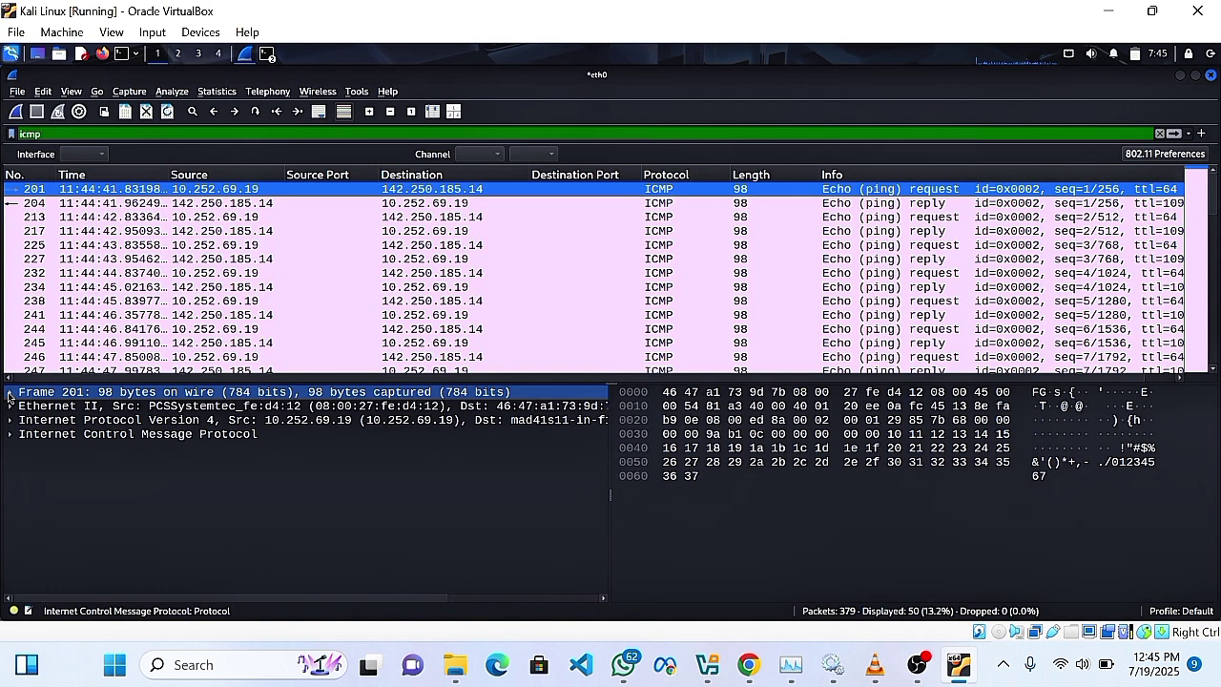
pyautogui.click(10, 394)
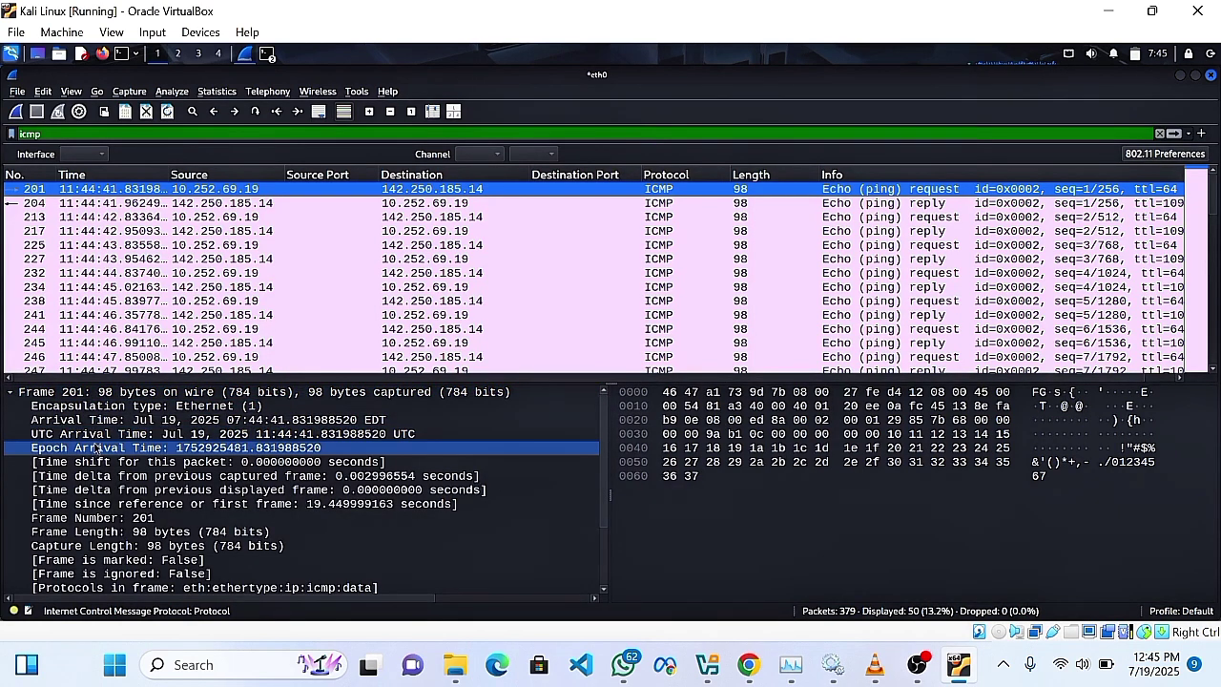
pyautogui.moveTo(96, 448); pyautogui.dragTo(21, 551)
pyautogui.scroll(-2, 112, 470)
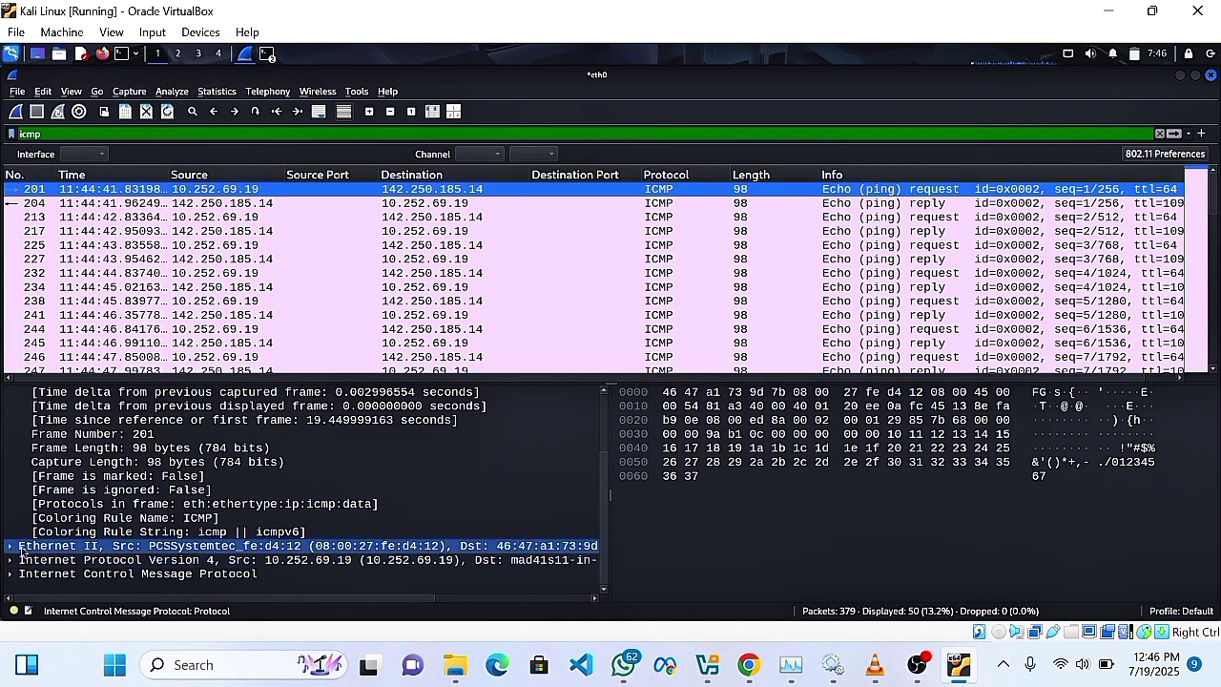
# Expand the Ethernet II section of packet 201 and examine its destination, source and type fields
pyautogui.doubleClick(21, 551)
pyautogui.click(238, 578)
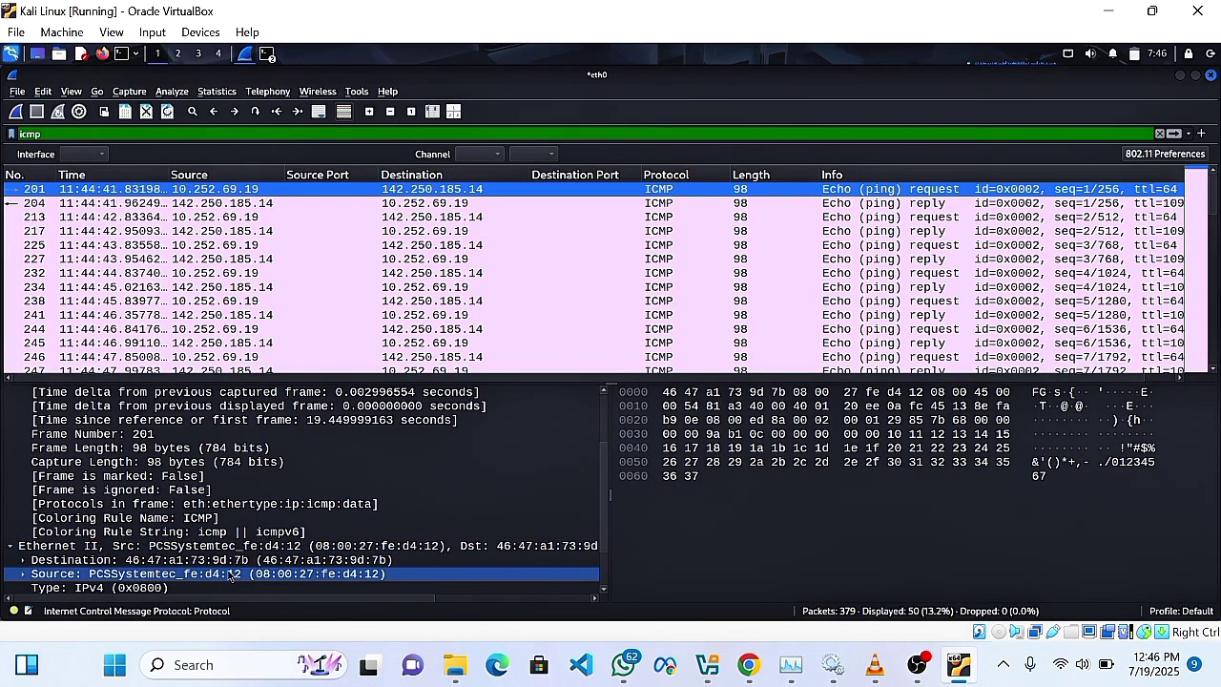
pyautogui.scroll(-1, 224, 562)
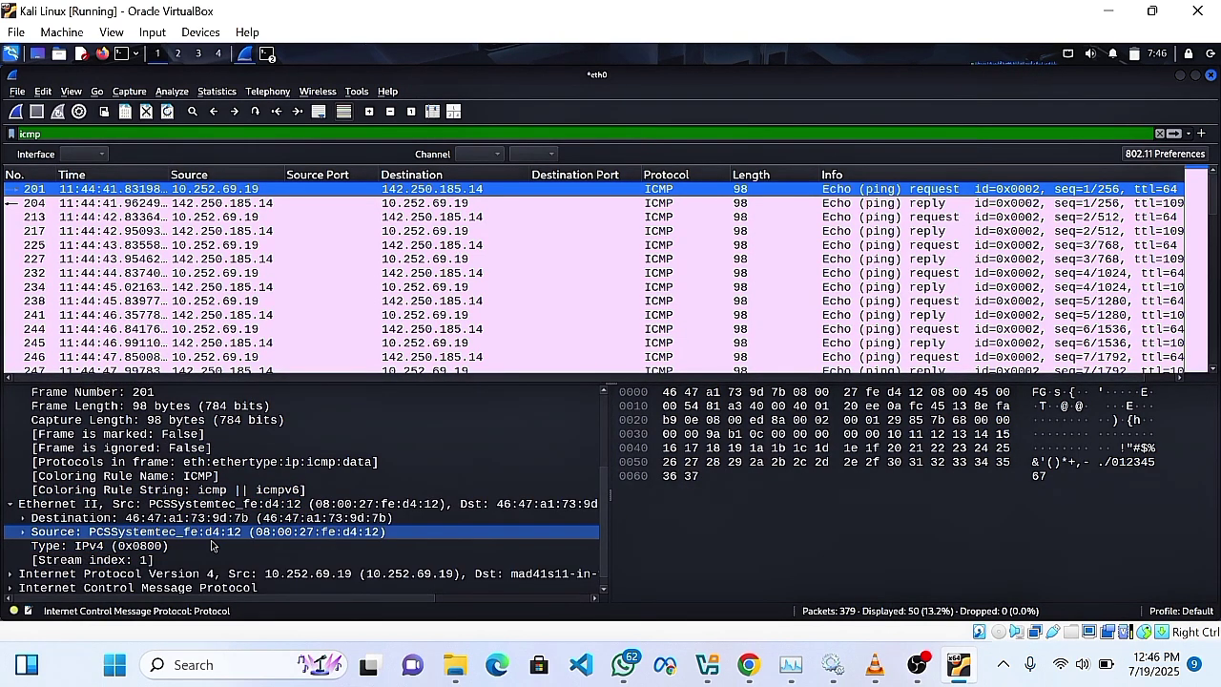
pyautogui.moveTo(81, 507); pyautogui.dragTo(82, 522)
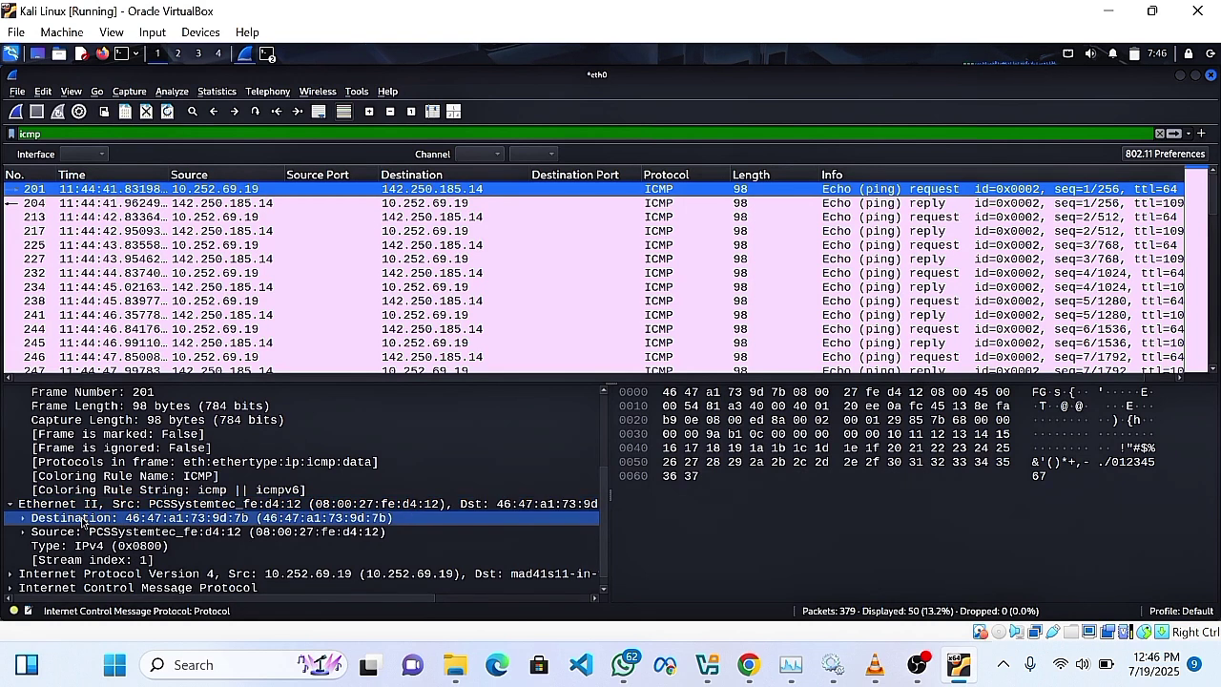
pyautogui.click(66, 545)
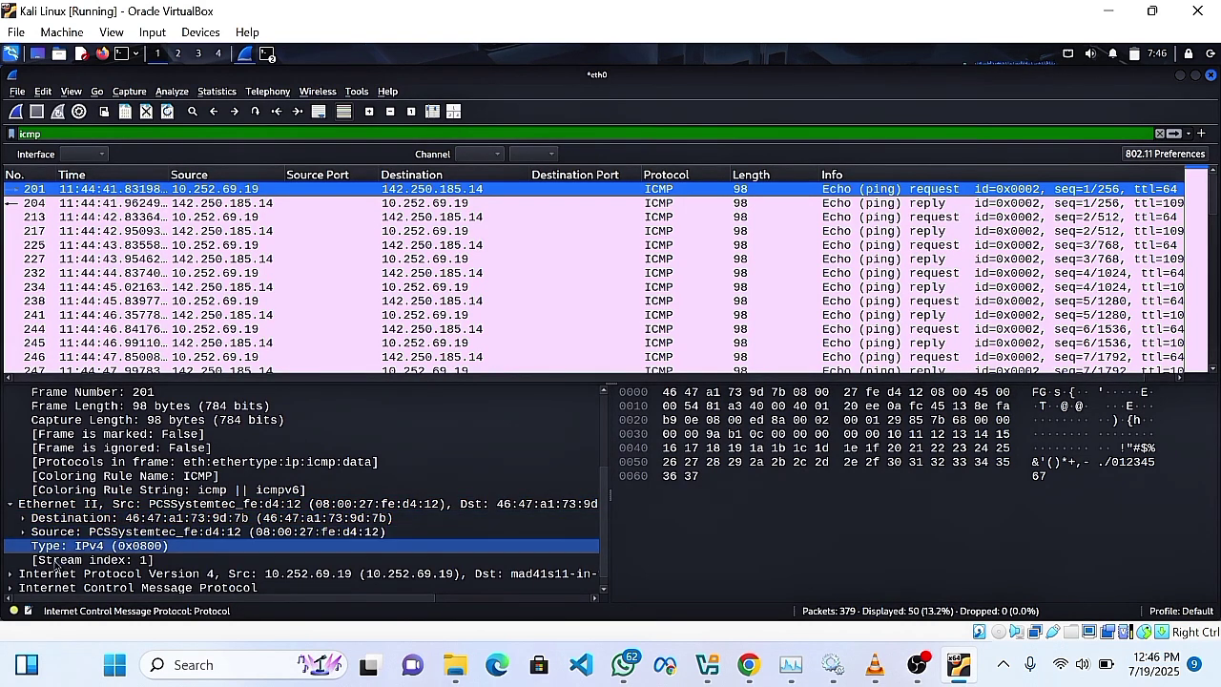
# Expand packet 201's Internet Protocol Version 4 section, examine its header fields and compare the request with echo reply packet 204
pyautogui.click(57, 572)
pyautogui.click(10, 575)
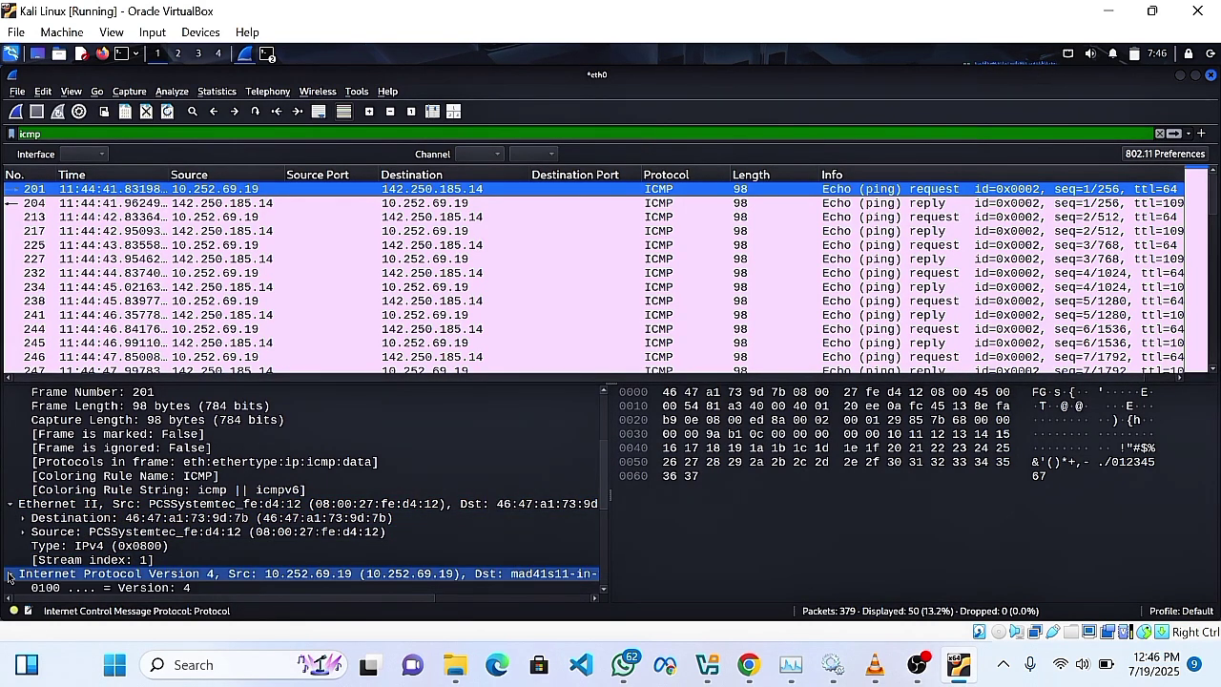
pyautogui.scroll(-2, 277, 495)
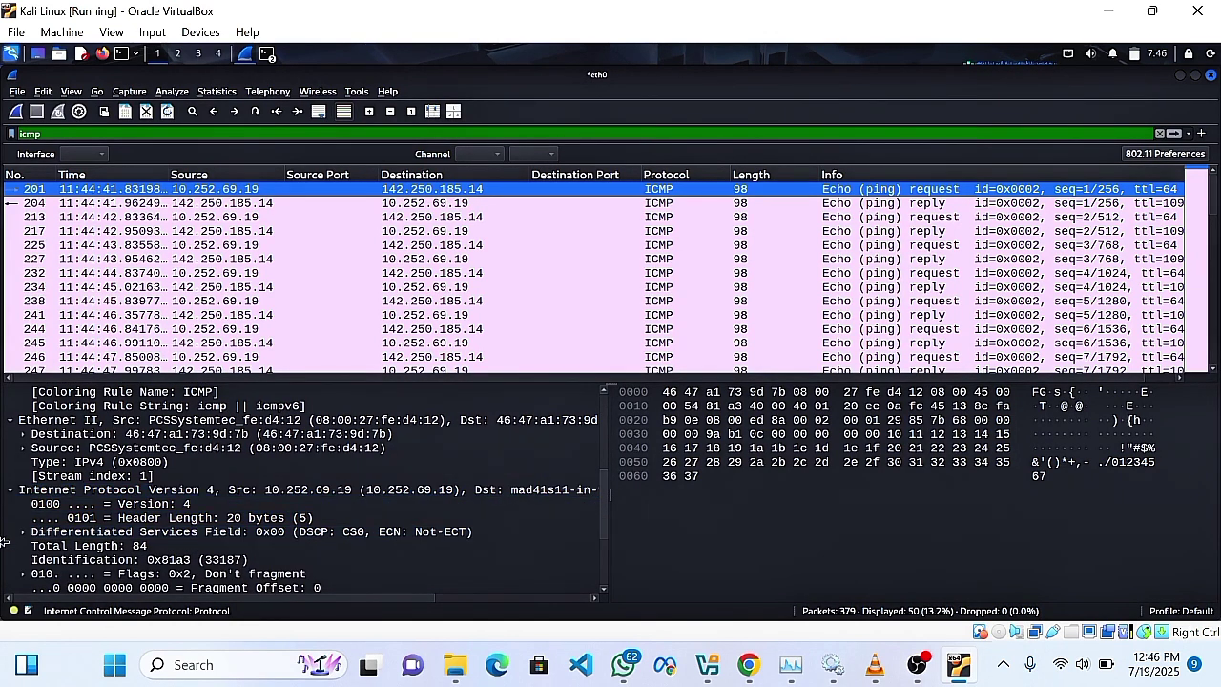
pyautogui.scroll(-3, 86, 534)
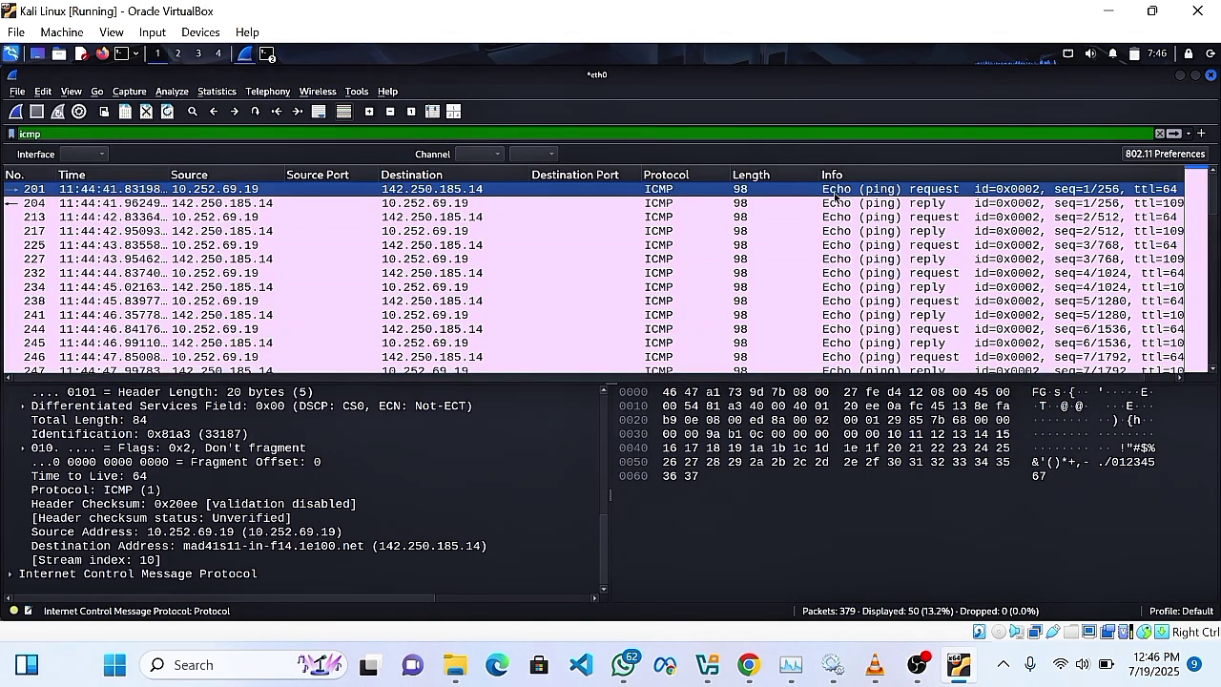
pyautogui.keyDown('ctrl'); pyautogui.click(947, 203); pyautogui.keyUp('ctrl')
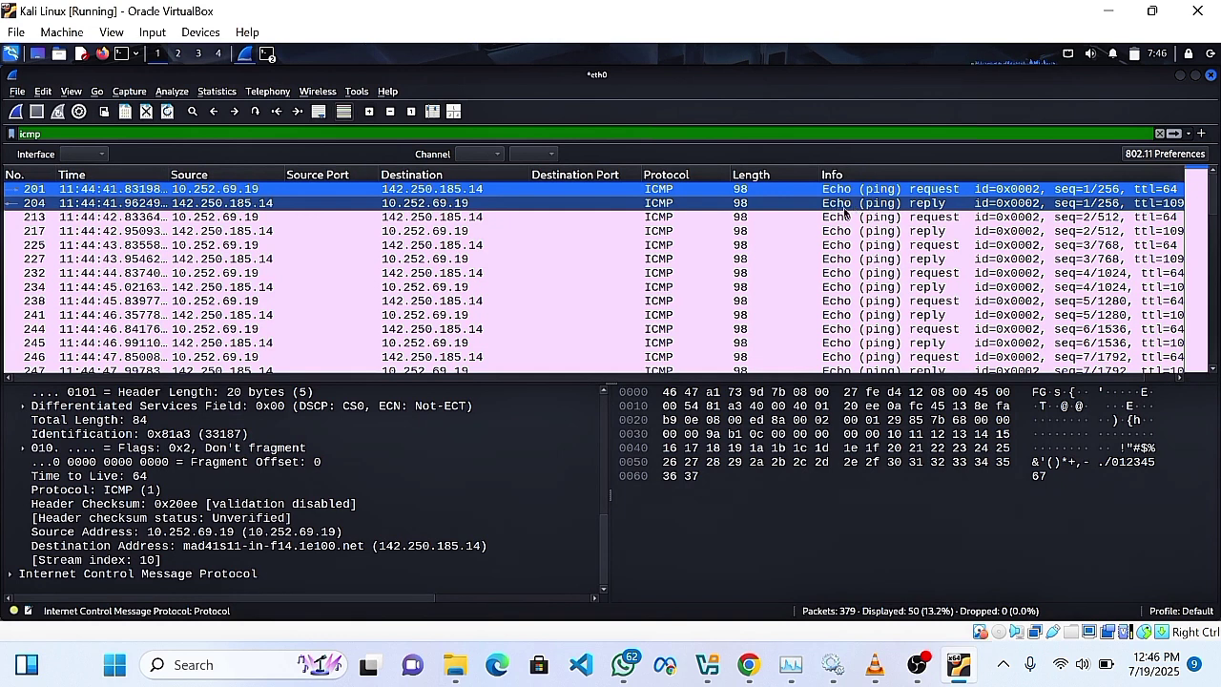
# Replace the display filter with "dns" and apply it to the captured packets
pyautogui.keyDown('ctrl'); pyautogui.click(971, 204); pyautogui.keyUp('ctrl')
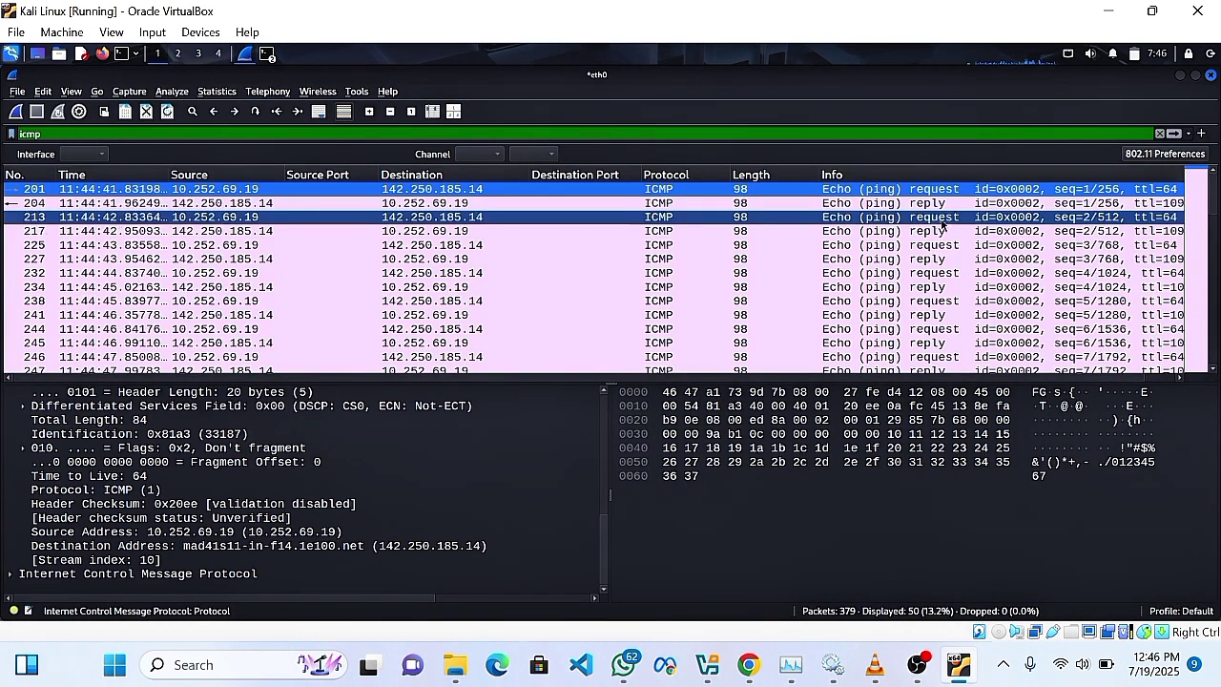
pyautogui.keyDown('ctrl'); pyautogui.click(929, 230); pyautogui.keyUp('ctrl')
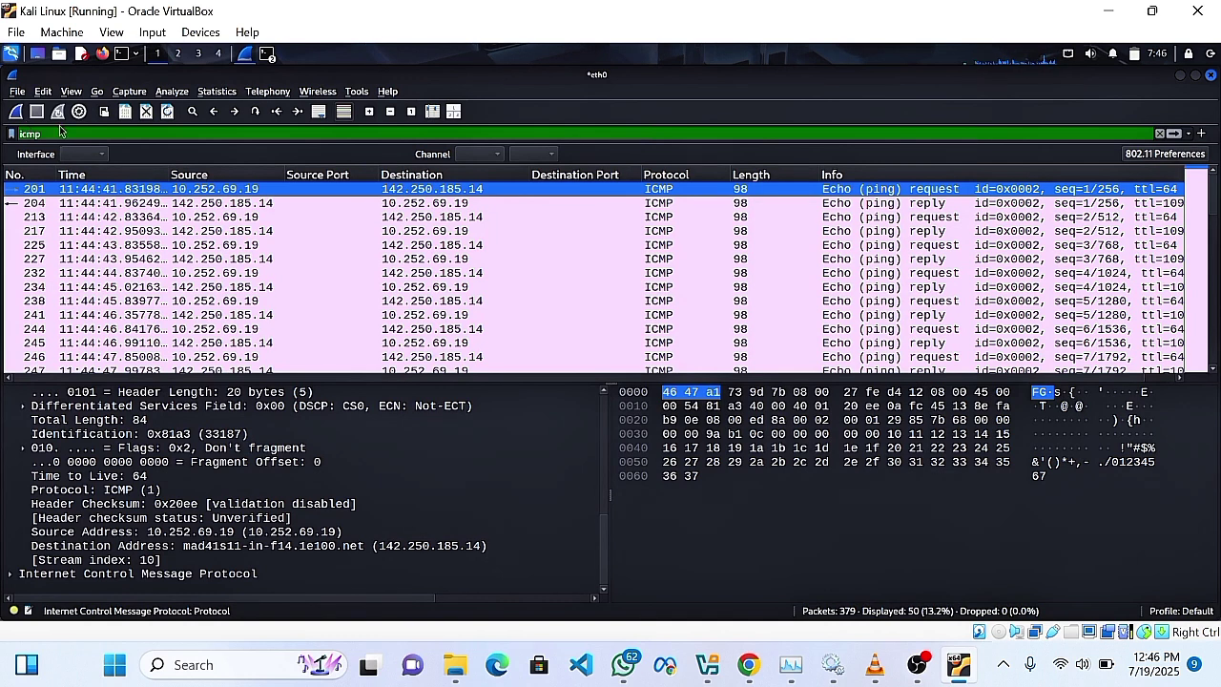
pyautogui.press('BackSpace')
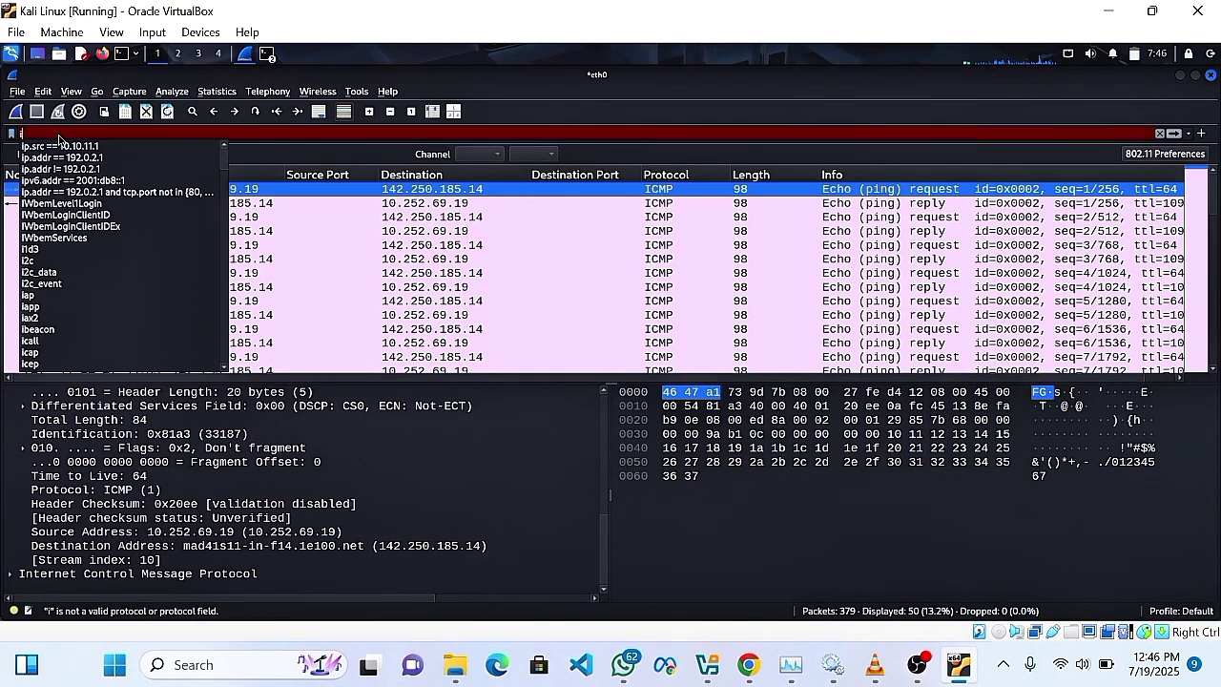
pyautogui.press('Escape')
pyautogui.write('dns')
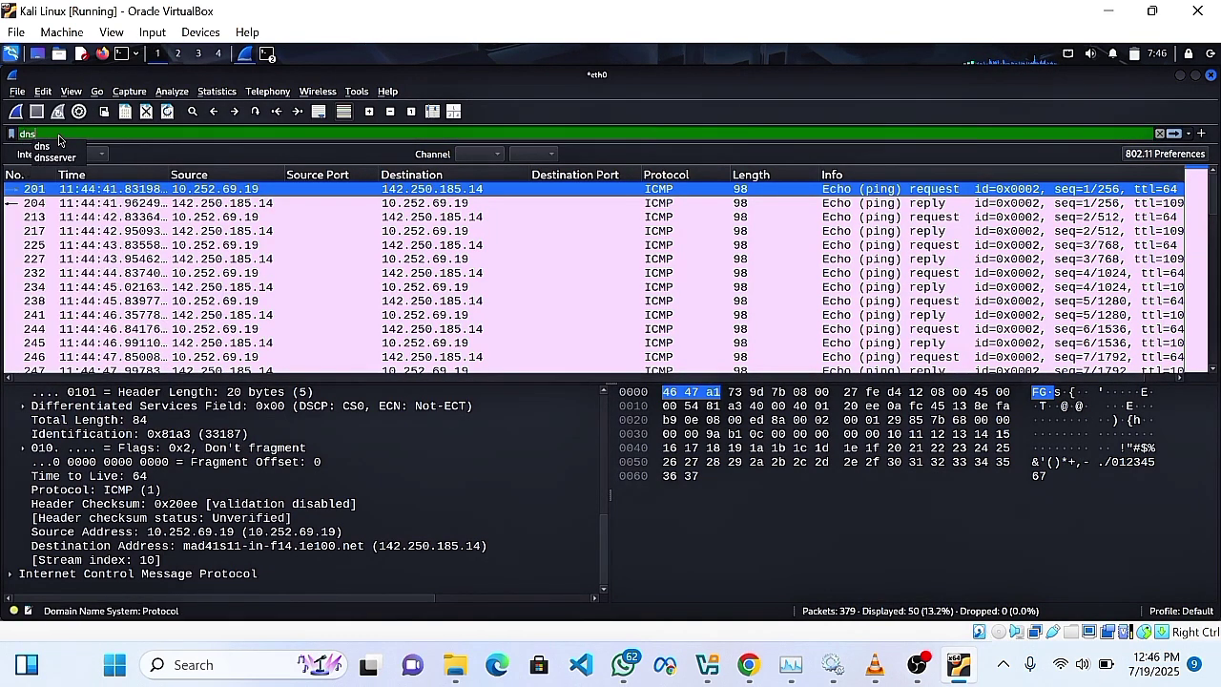
pyautogui.press('Return')
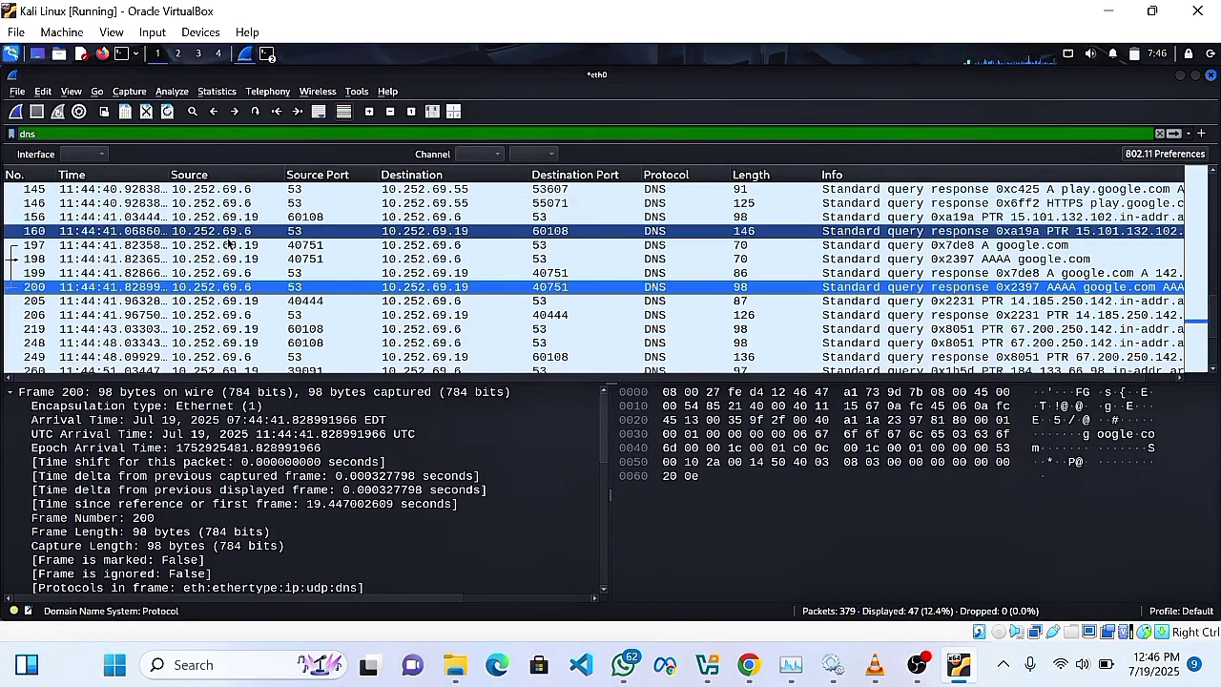
# Select DNS response packet 145 and collapse its Frame and Internet Protocol Version 4 sections
pyautogui.click(164, 190)
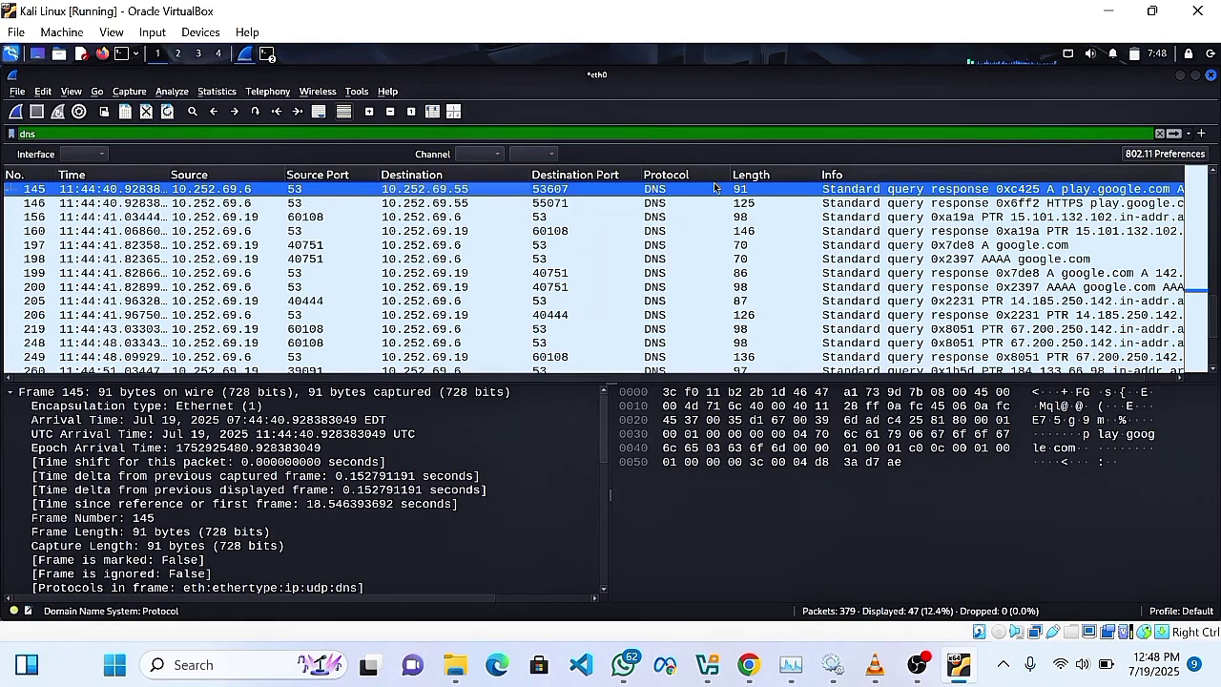
pyautogui.click(742, 188)
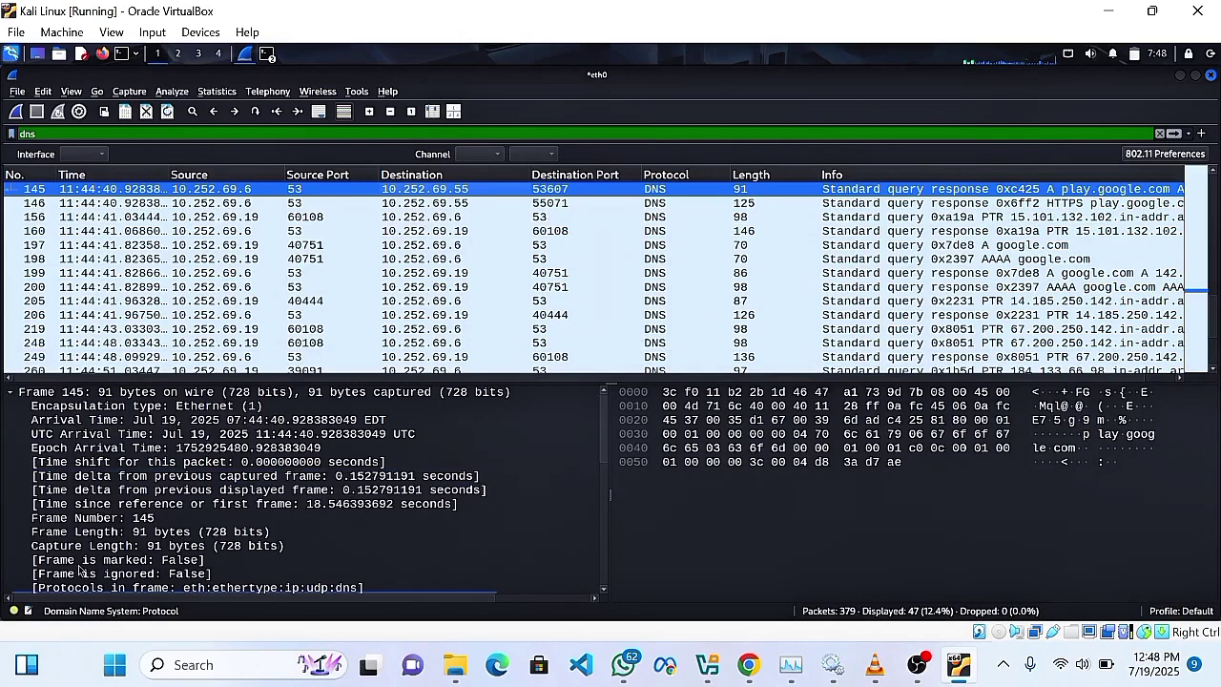
pyautogui.click(34, 412)
pyautogui.click(12, 393)
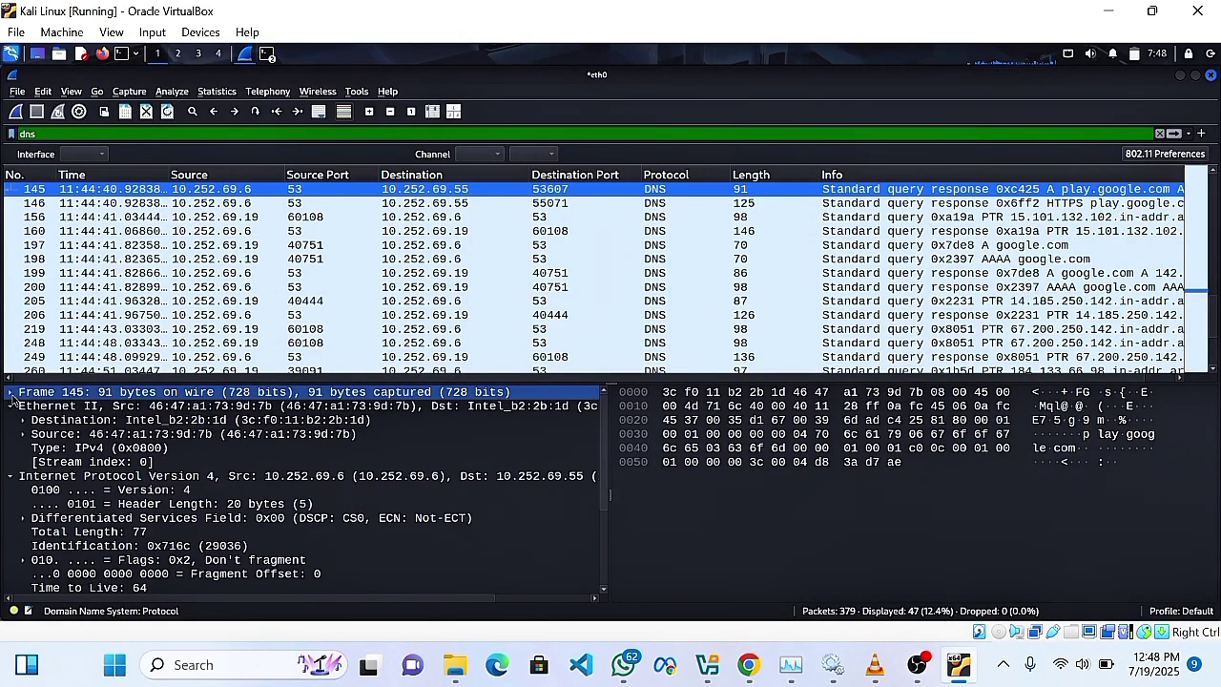
pyautogui.click(11, 406)
pyautogui.click(11, 408)
pyautogui.click(13, 410)
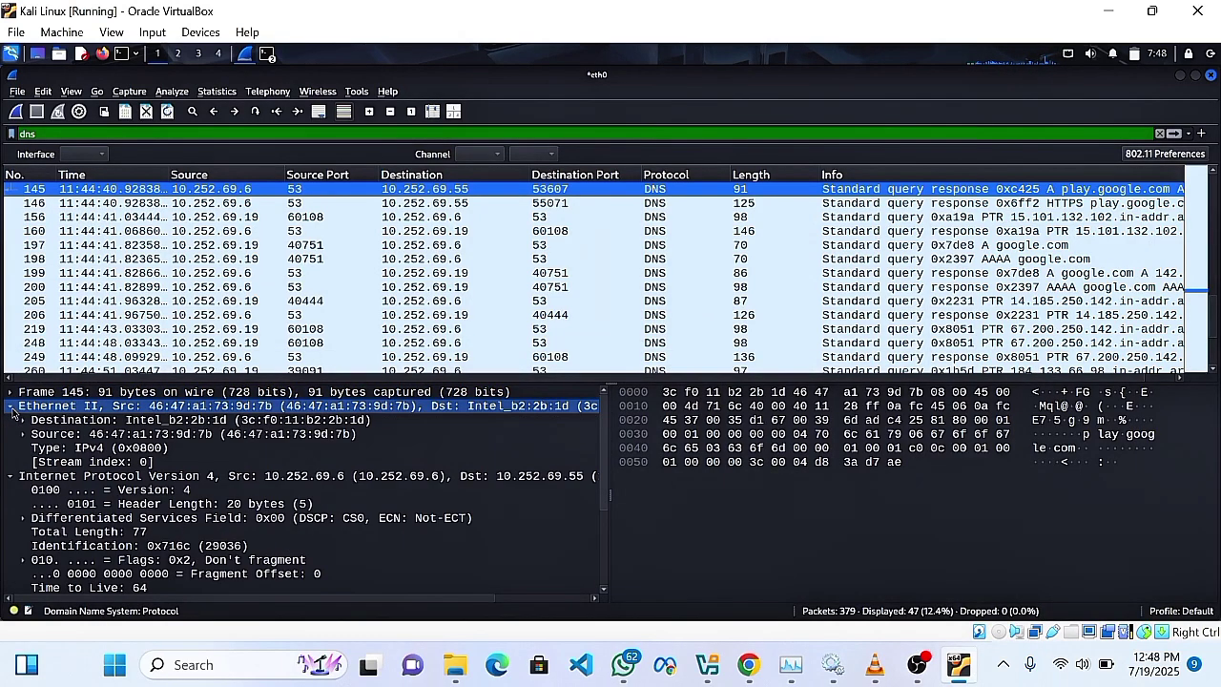
pyautogui.moveTo(13, 412); pyautogui.dragTo(8, 472)
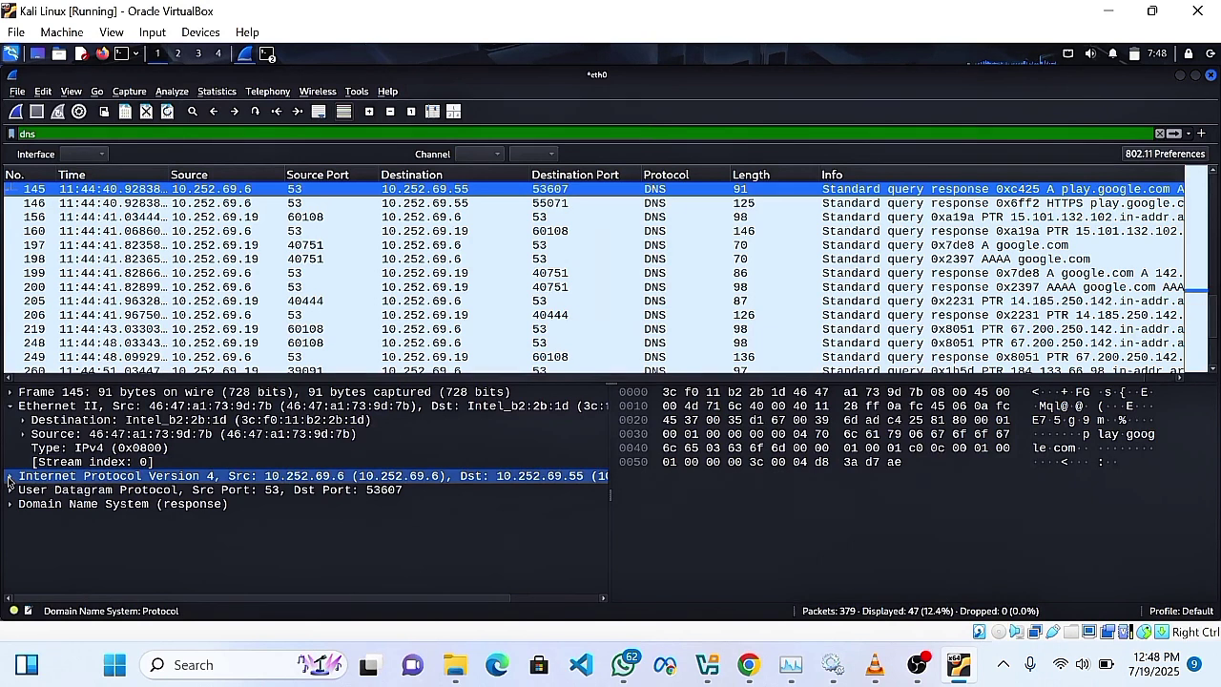
pyautogui.click(10, 489)
pyautogui.click(9, 504)
pyautogui.click(11, 405)
pyautogui.click(12, 392)
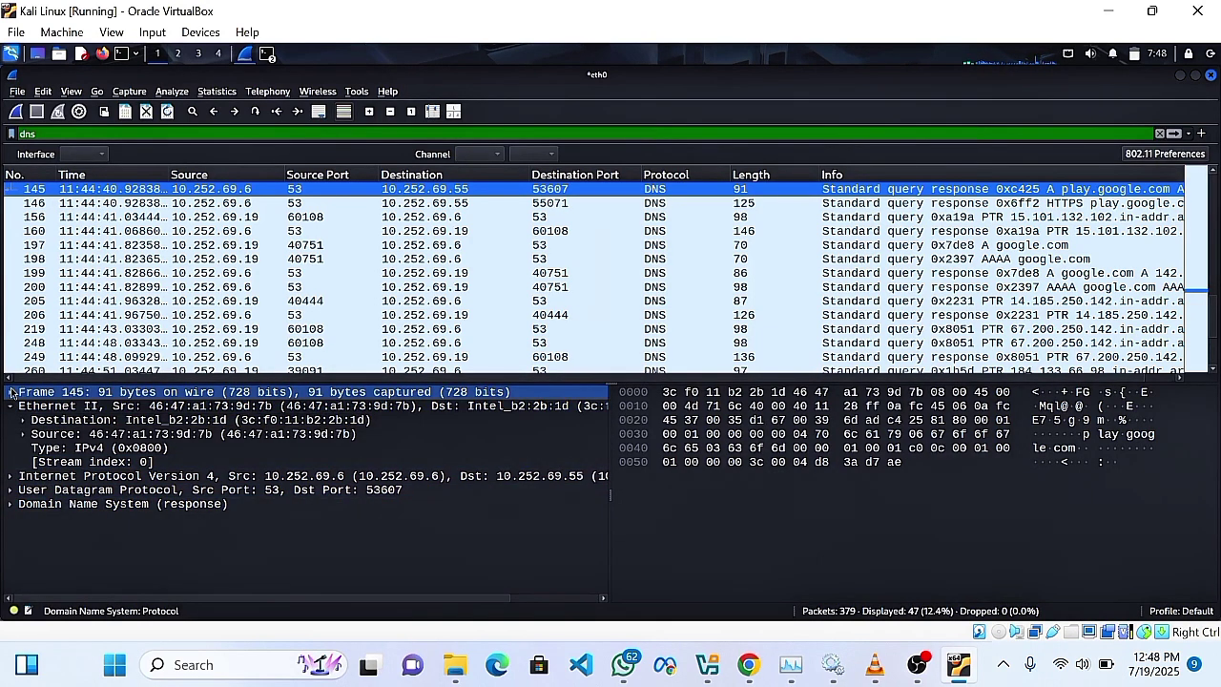
# Expand packet 145's Frame section, examine its arrival time, length and protocols, and collapse the Ethernet II section
pyautogui.click(11, 393)
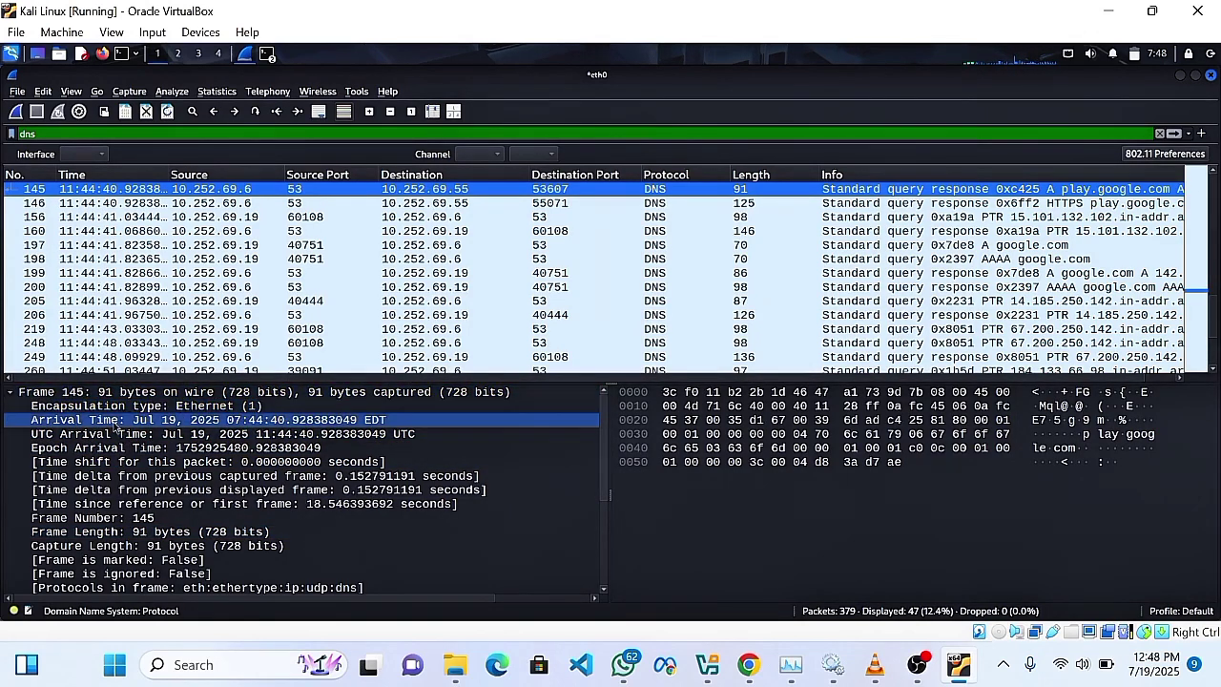
pyautogui.scroll(-4, 129, 458)
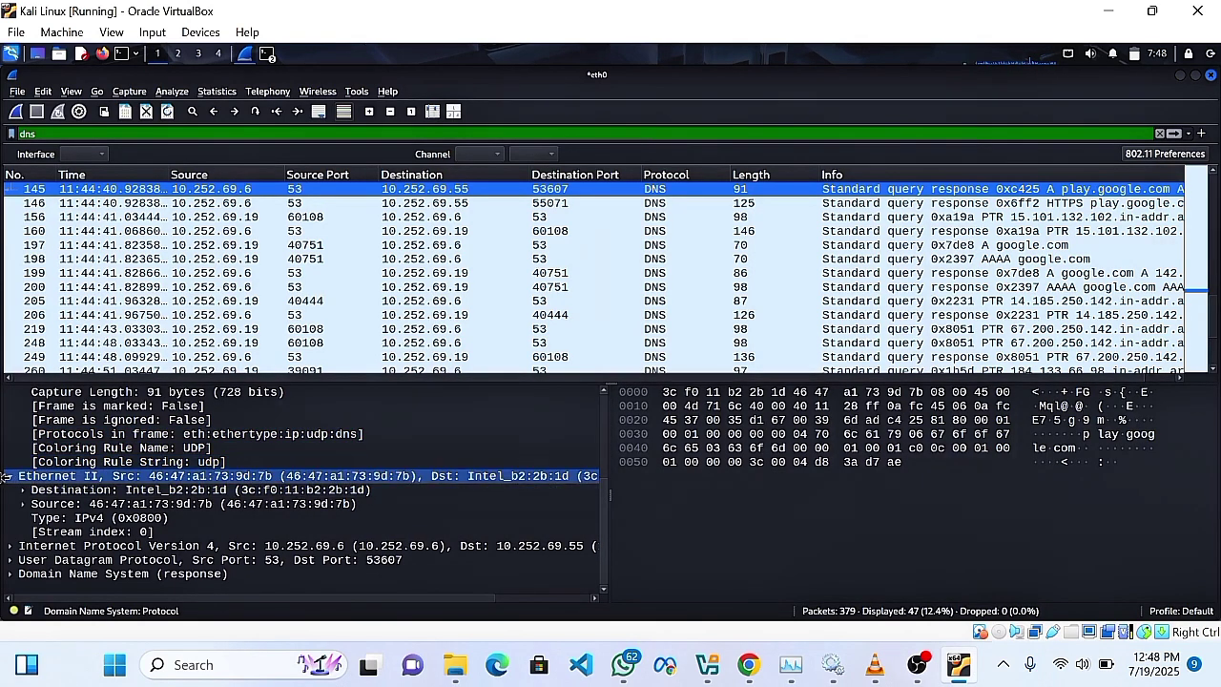
pyautogui.scroll(2, 8, 481)
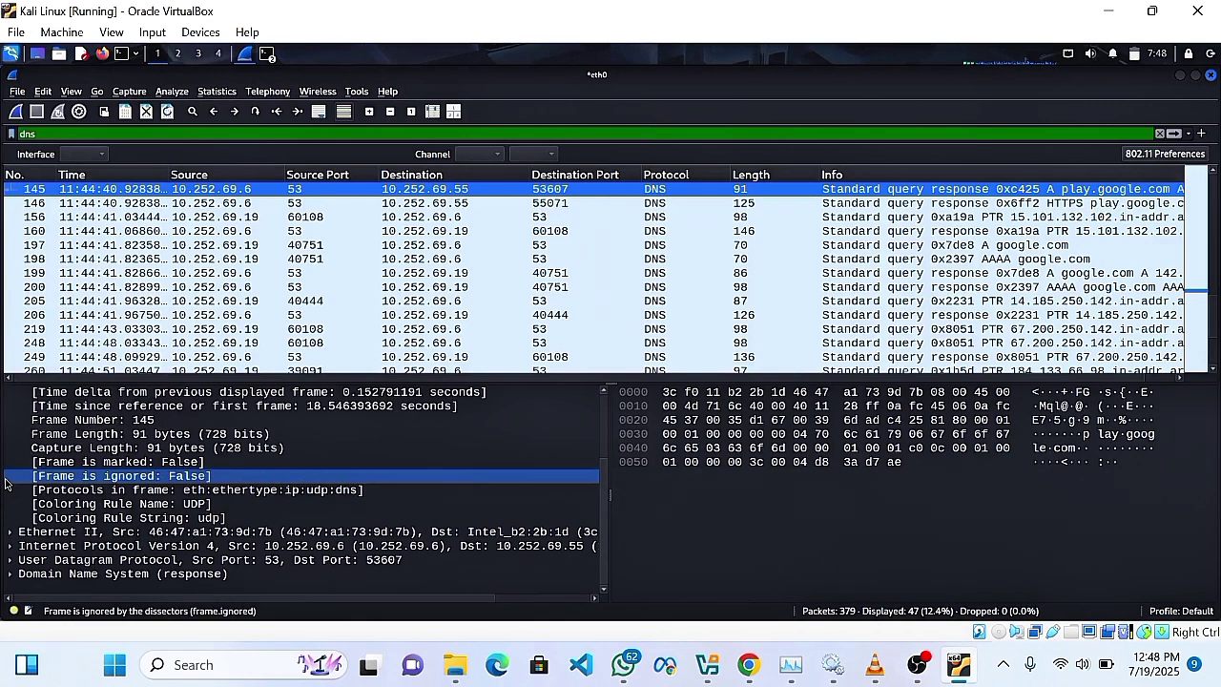
pyautogui.click(10, 475)
# Expand packet 145's Internet Protocol Version 4 section and examine its header fields, protocol and source and destination addresses
pyautogui.click(9, 547)
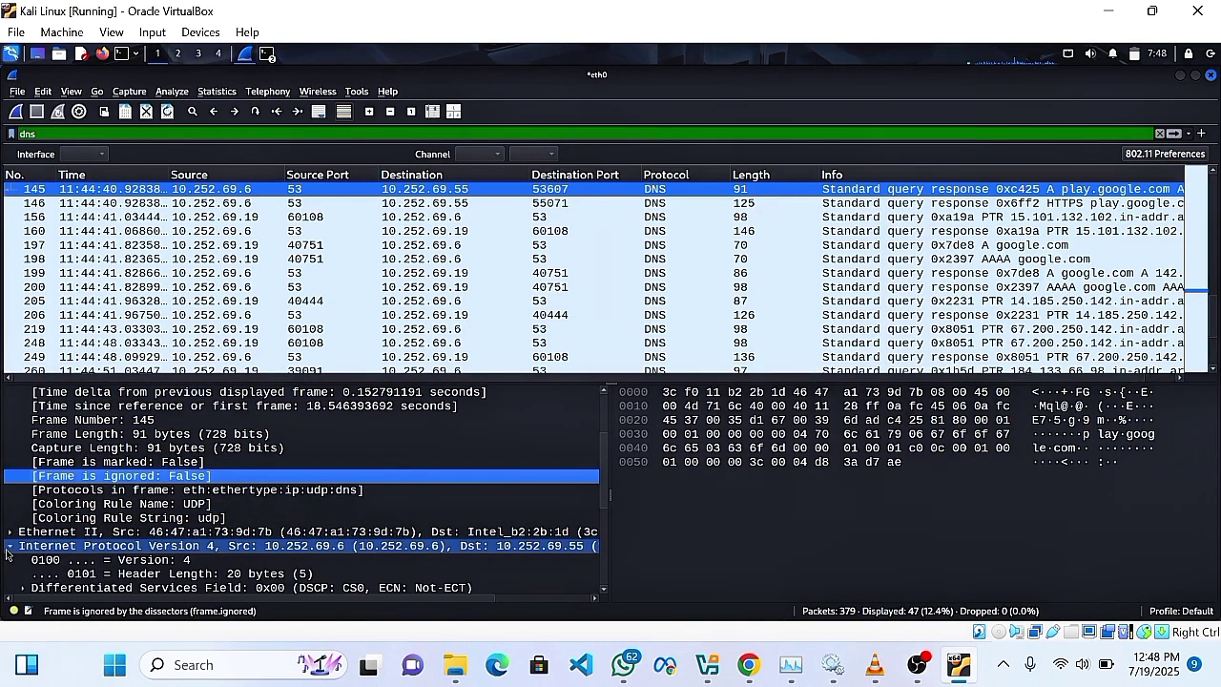
pyautogui.scroll(-1, 37, 553)
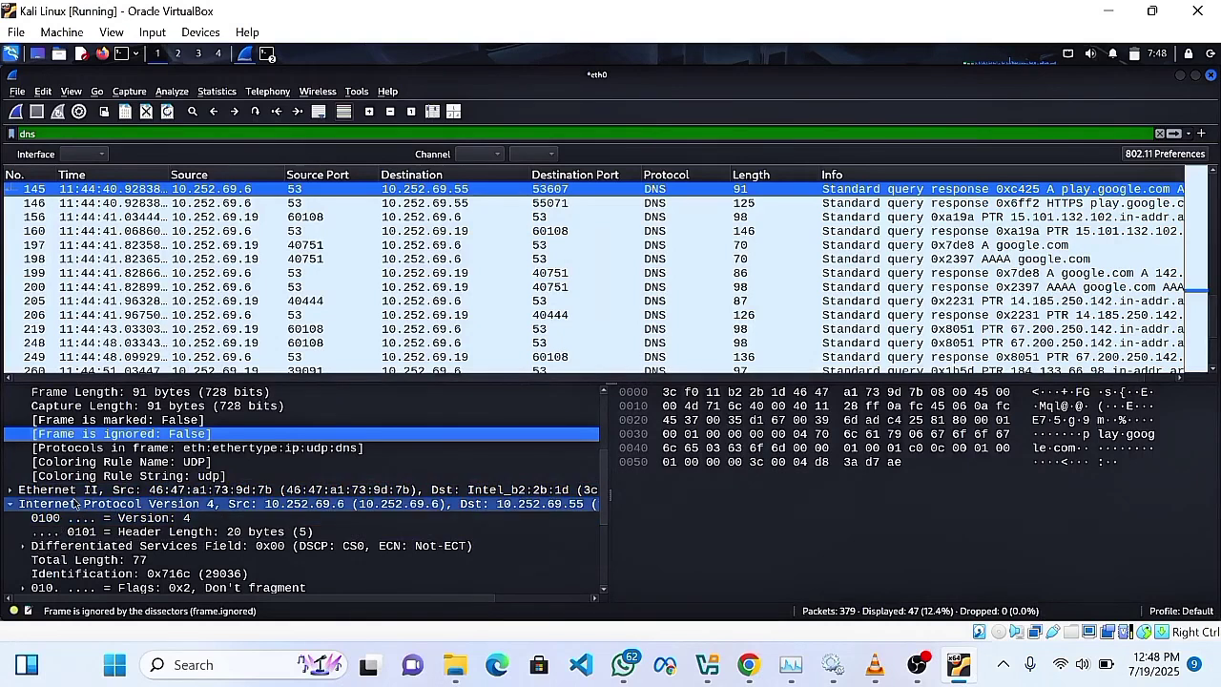
pyautogui.scroll(-1, 143, 517)
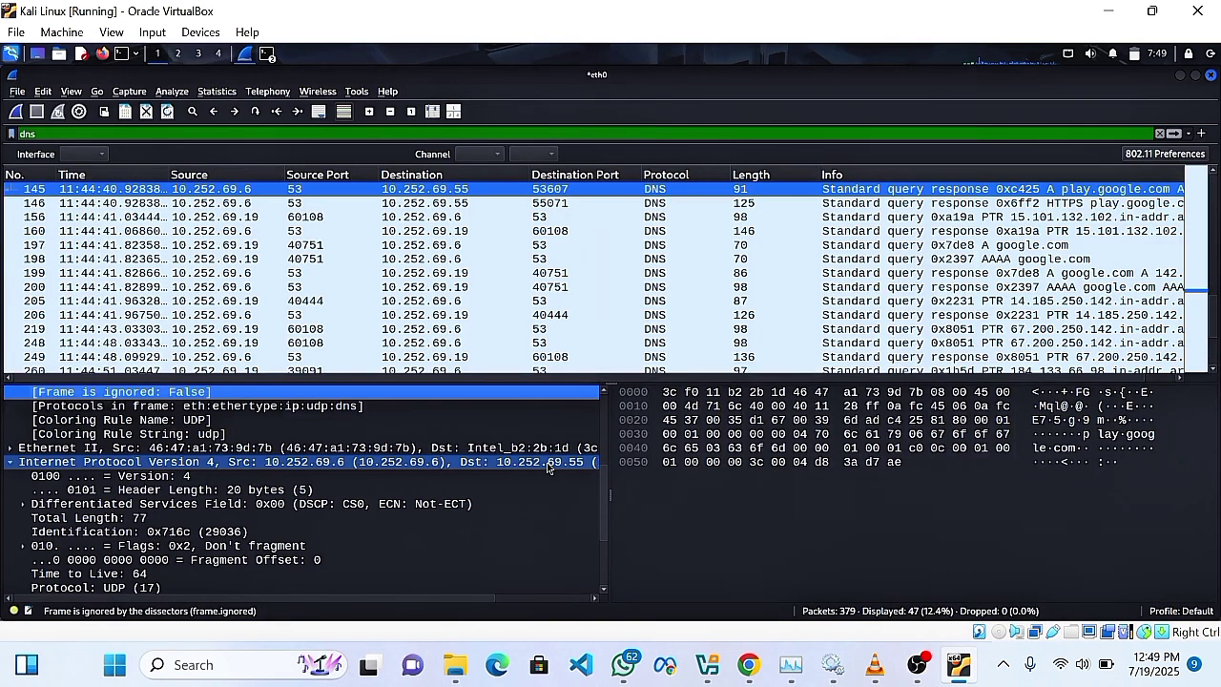
pyautogui.scroll(-1, 95, 573)
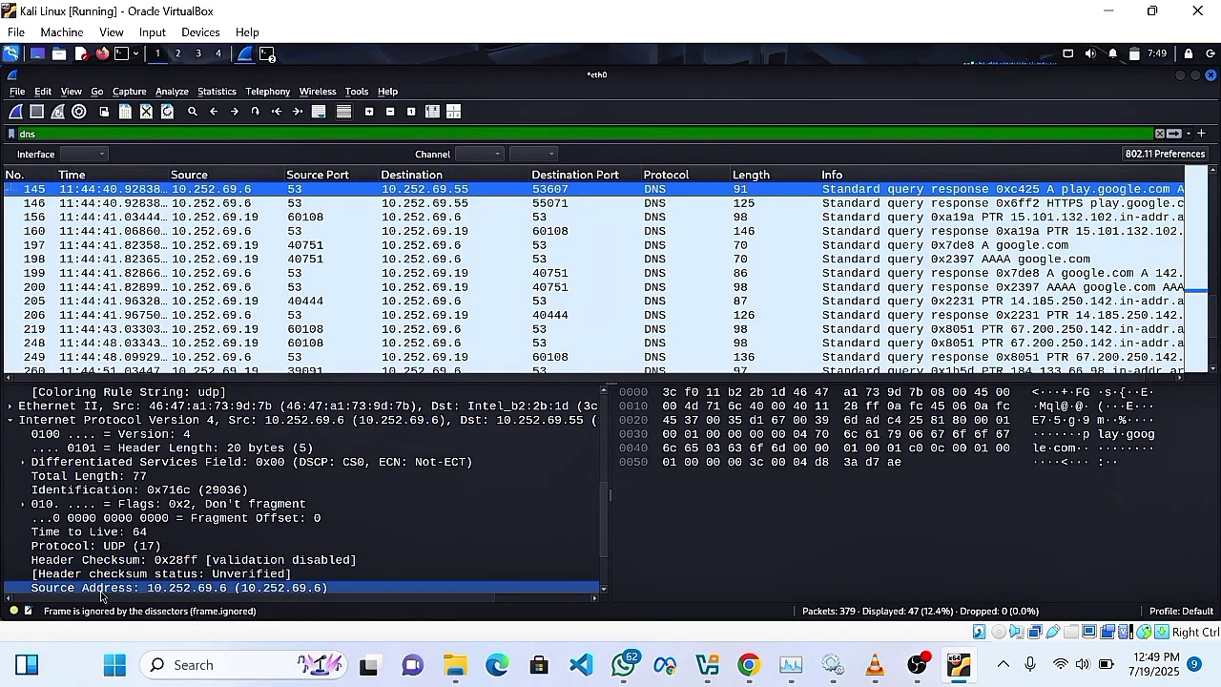
pyautogui.scroll(-2, 100, 592)
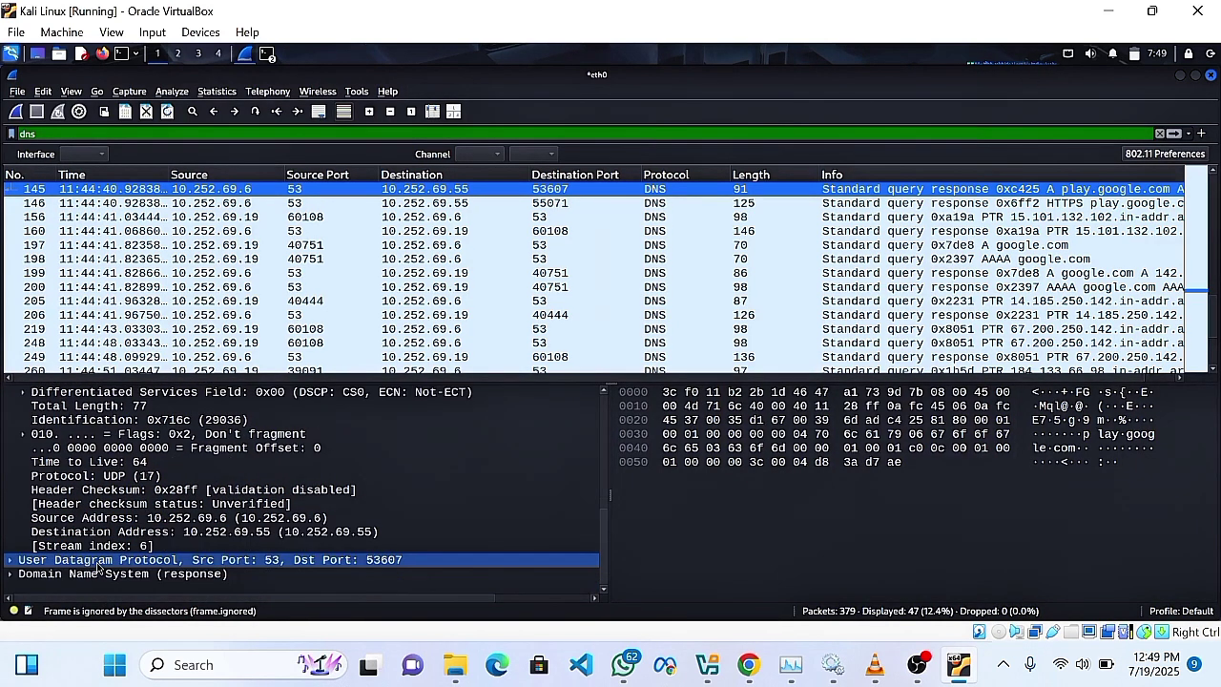
# Expand packet 145's User Datagram Protocol section and examine its ports, length and checksum
pyautogui.click(11, 561)
pyautogui.scroll(-2, 109, 573)
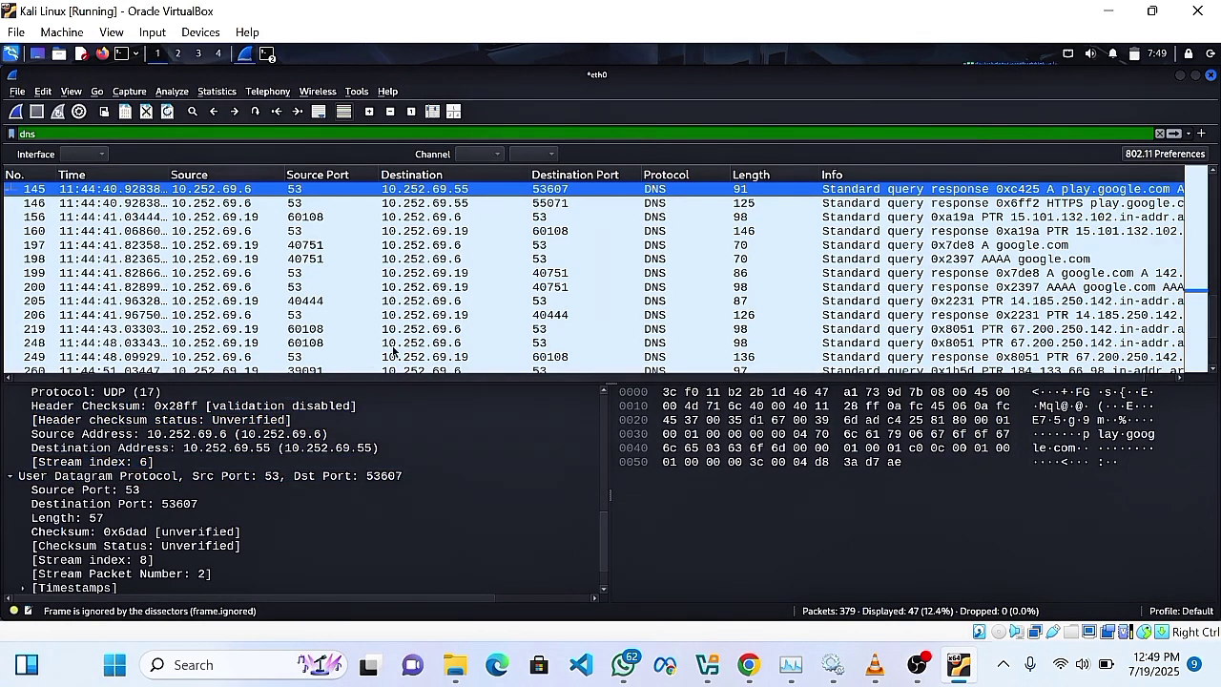
pyautogui.scroll(-1, 200, 498)
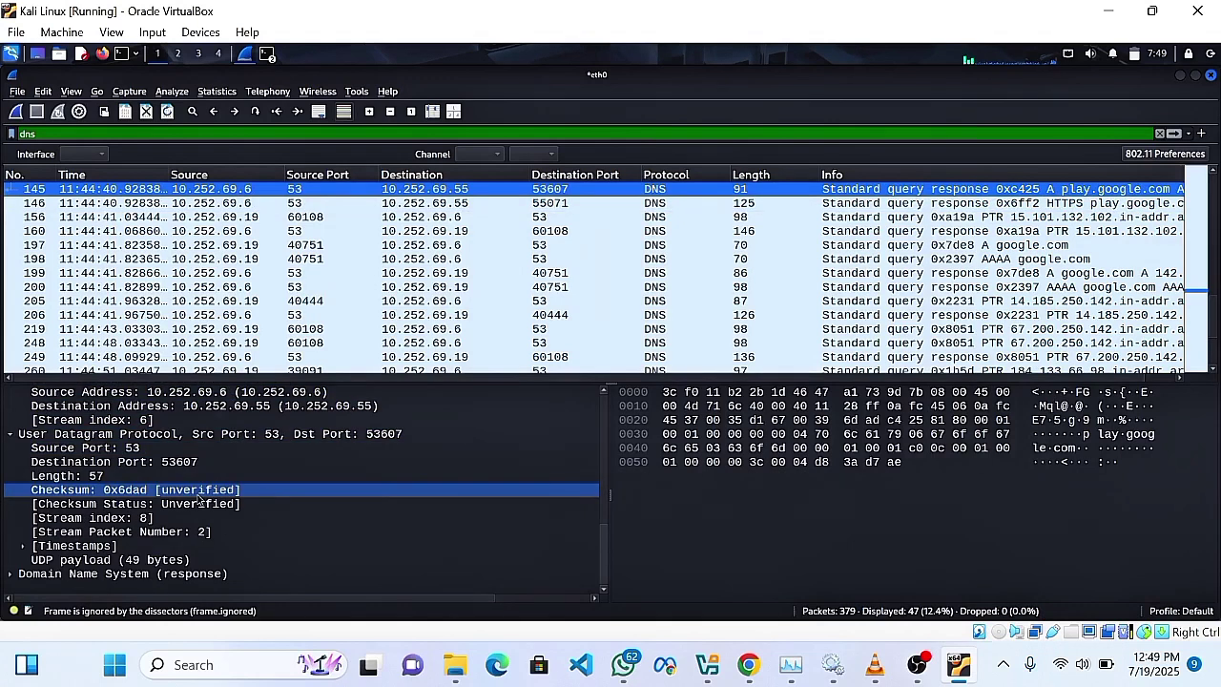
# Expand packet 145's Domain Name System section together with its Queries and Answers entries
pyautogui.click(10, 573)
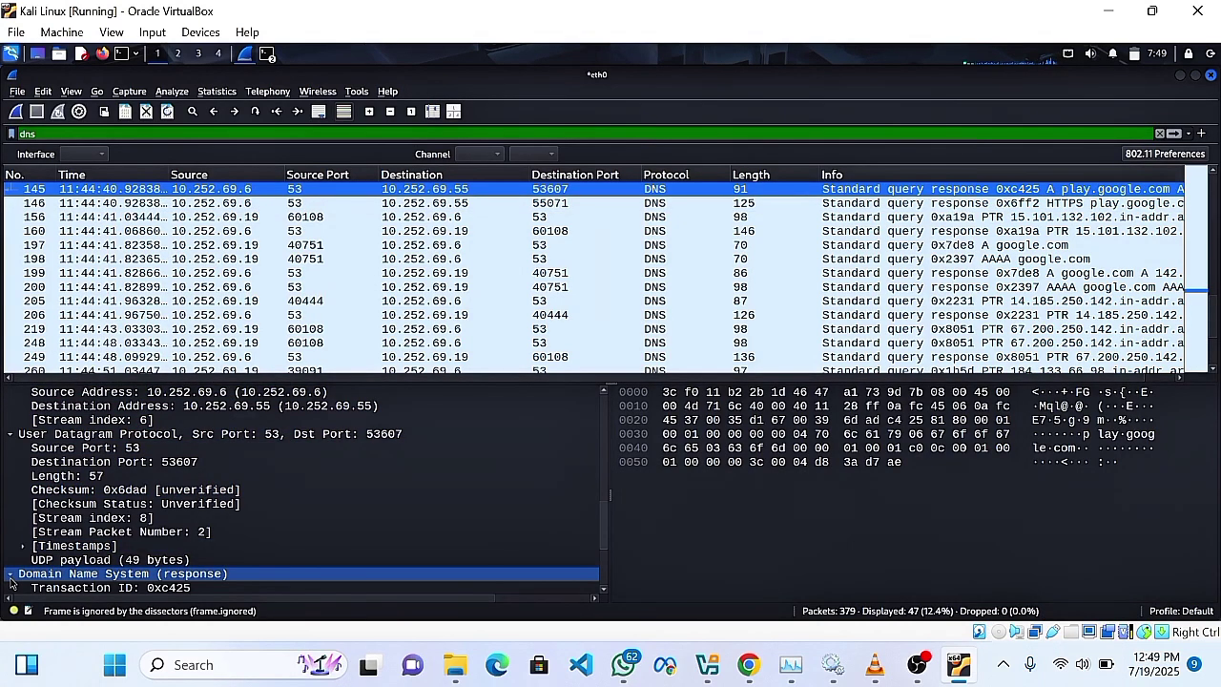
pyautogui.scroll(-4, 73, 577)
pyautogui.click(69, 561)
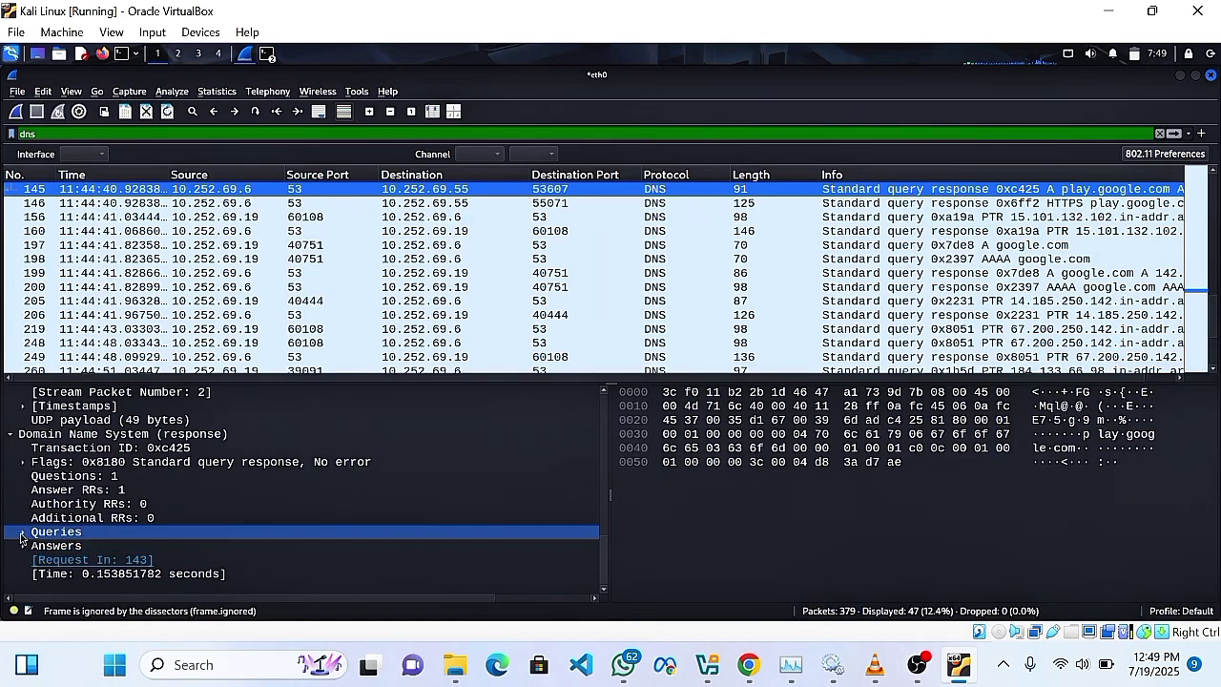
pyautogui.click(23, 534)
pyautogui.click(67, 541)
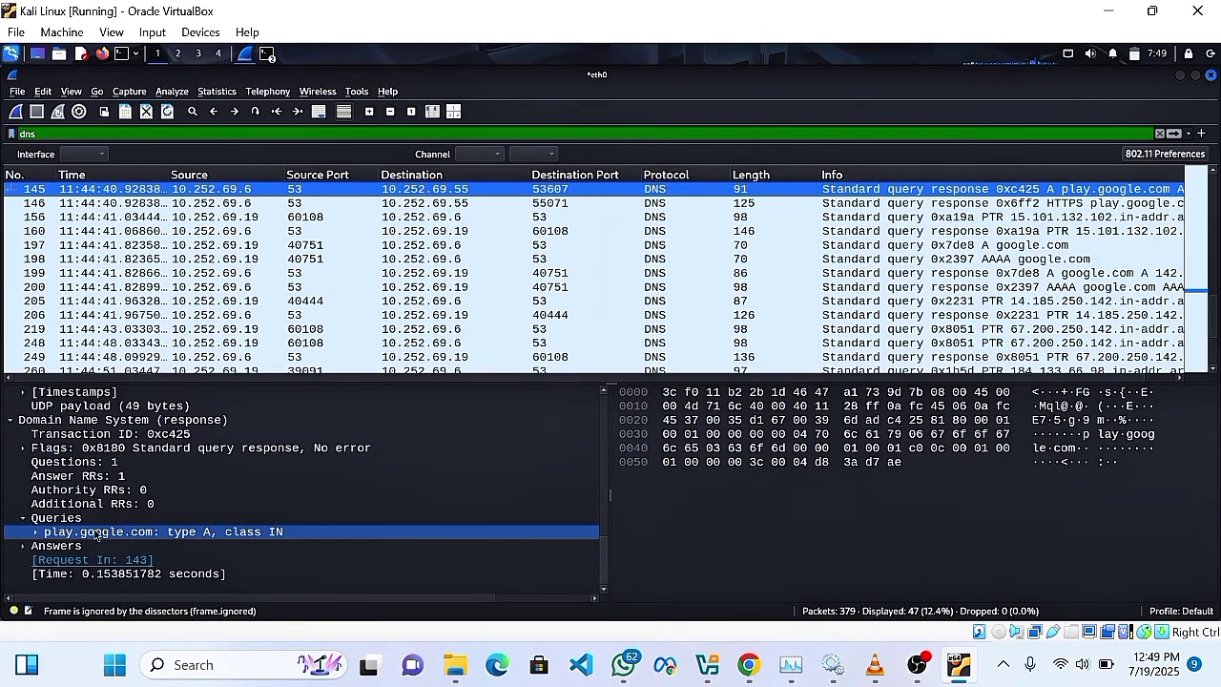
pyautogui.click(73, 546)
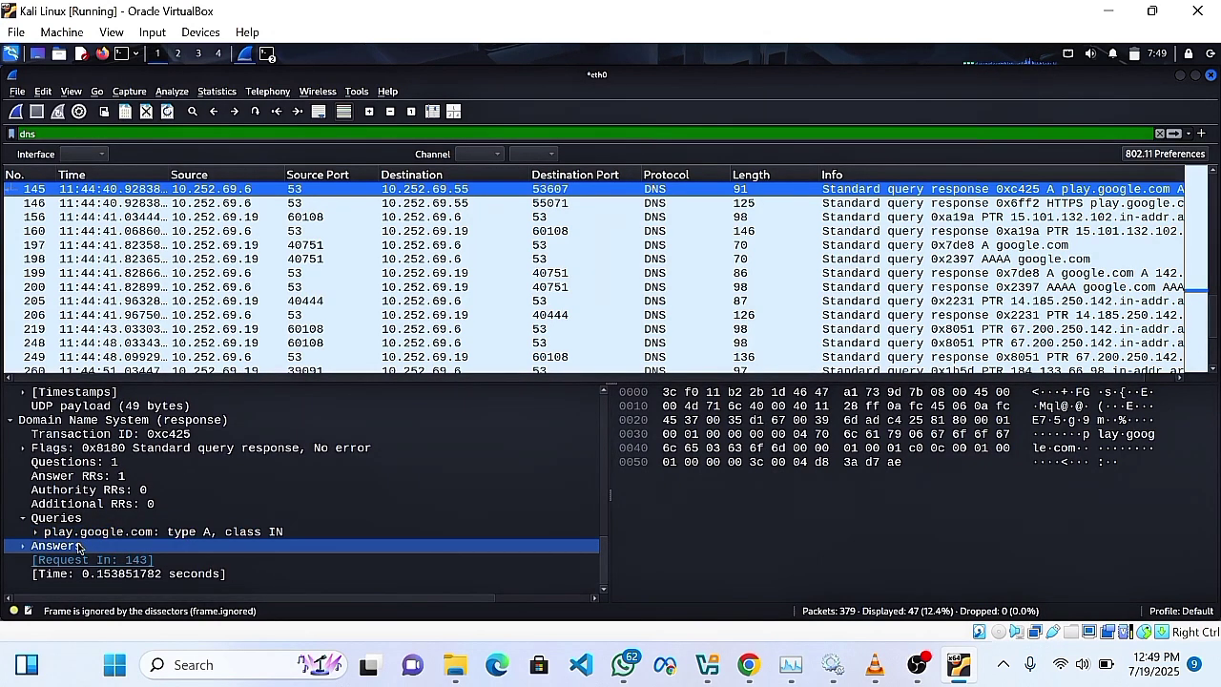
pyautogui.click(86, 536)
pyautogui.click(55, 546)
pyautogui.click(22, 545)
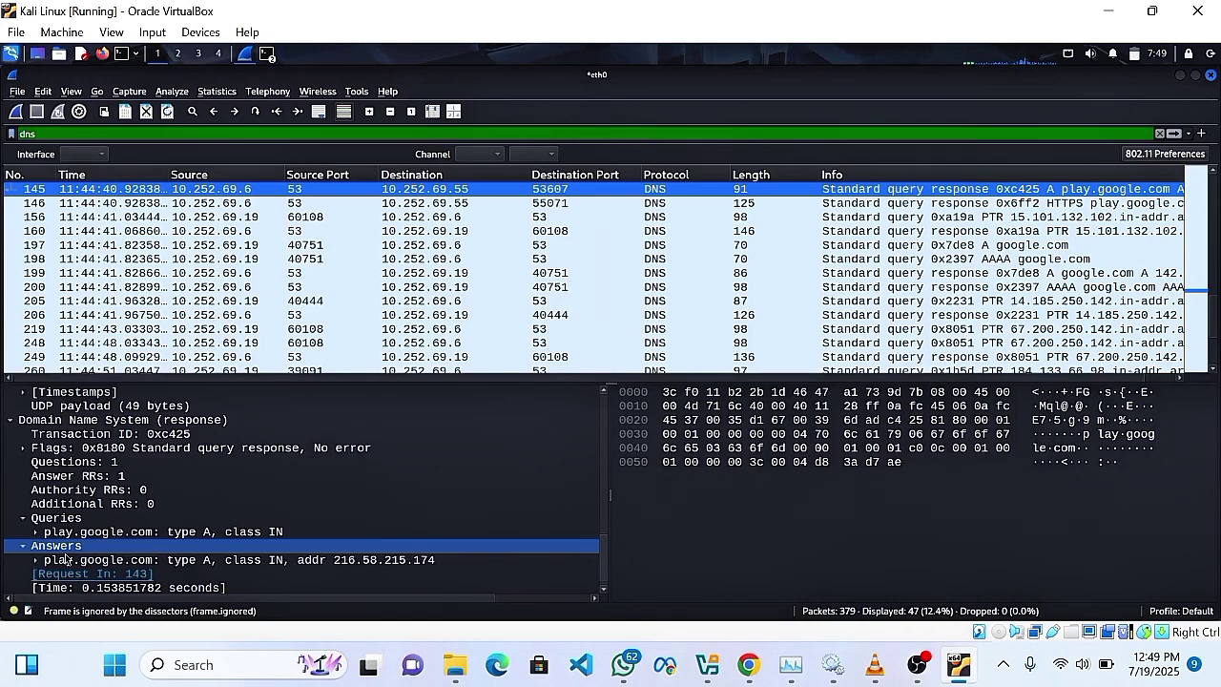
# Examine the play.google.com query and answer records in packet 145, including the resolved address, request reference and response time
pyautogui.click(128, 573)
pyautogui.click(333, 562)
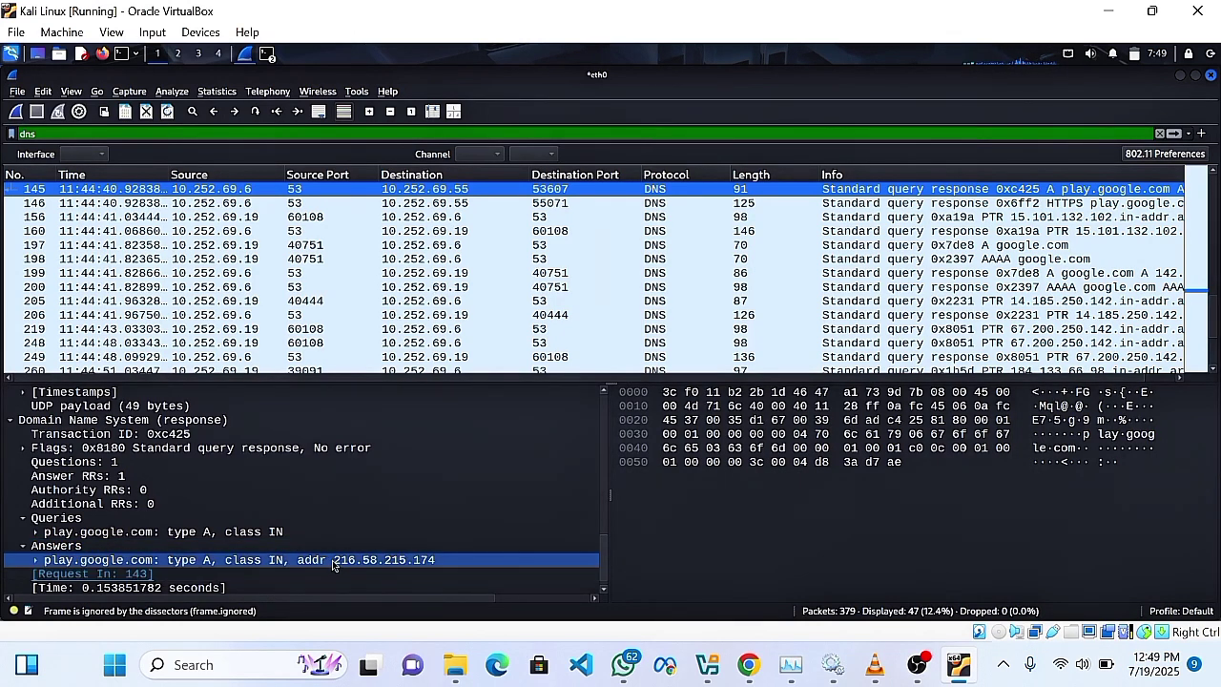
pyautogui.click(393, 550)
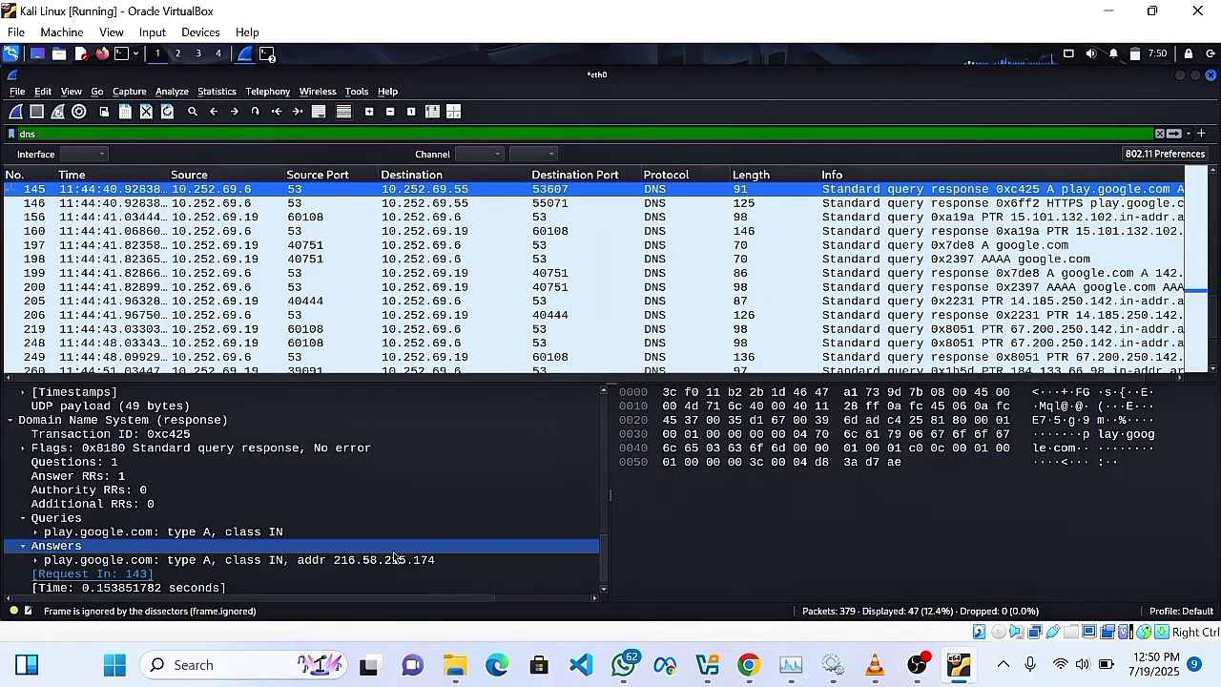
pyautogui.click(395, 561)
pyautogui.click(363, 574)
pyautogui.click(351, 562)
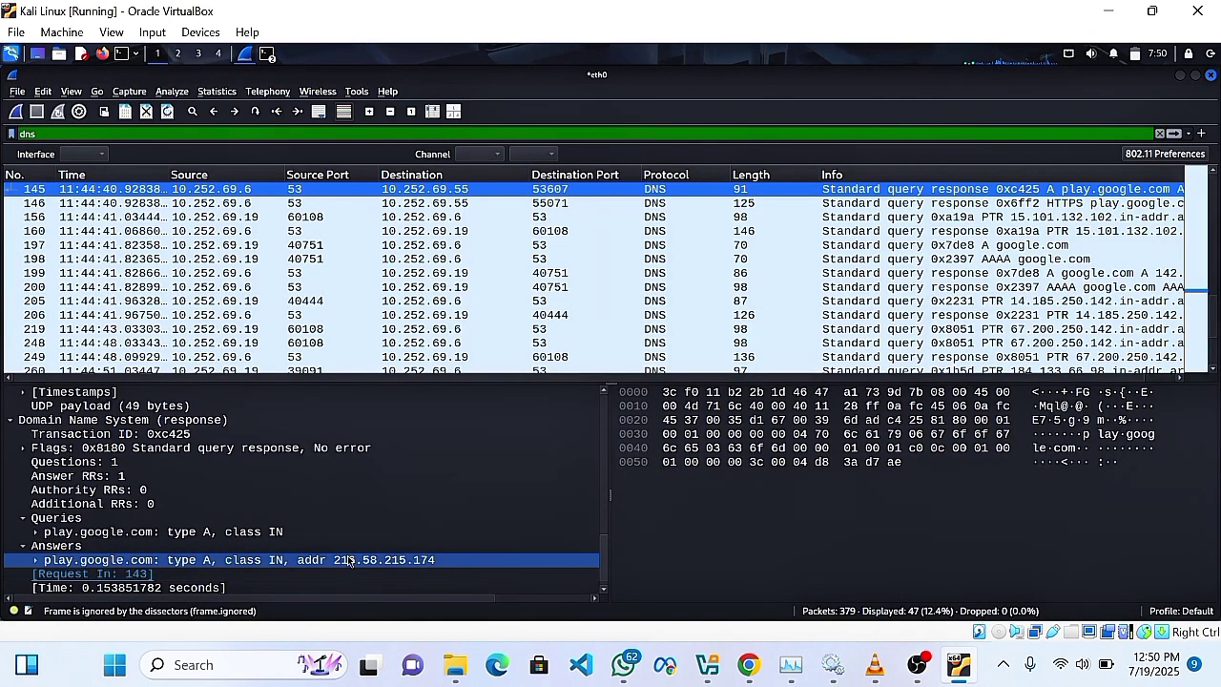
pyautogui.click(304, 572)
pyautogui.click(322, 561)
pyautogui.click(326, 573)
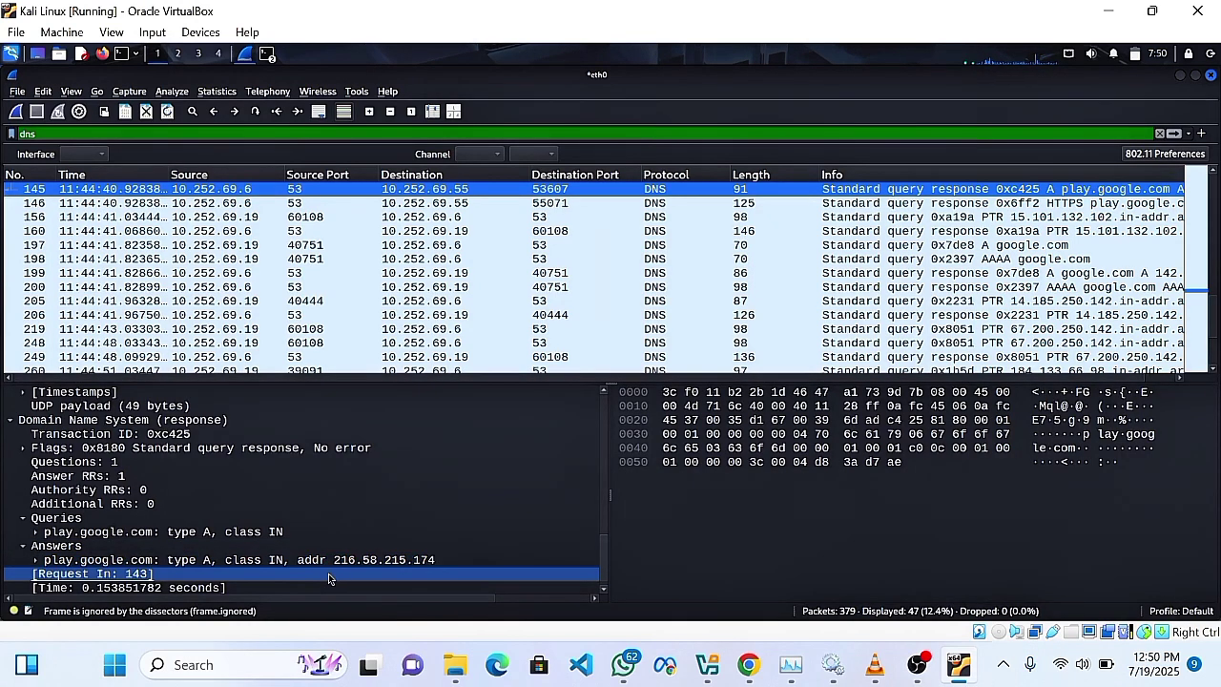
pyautogui.click(331, 561)
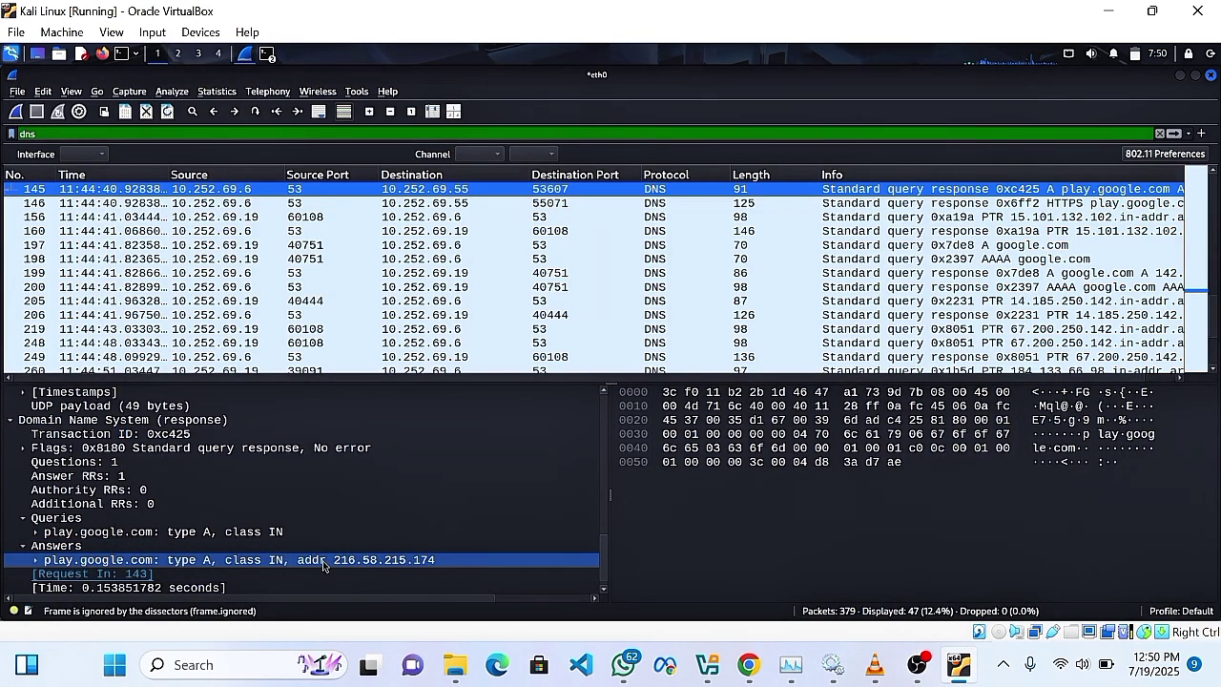
pyautogui.click(306, 572)
pyautogui.click(297, 563)
pyautogui.click(258, 573)
pyautogui.click(241, 548)
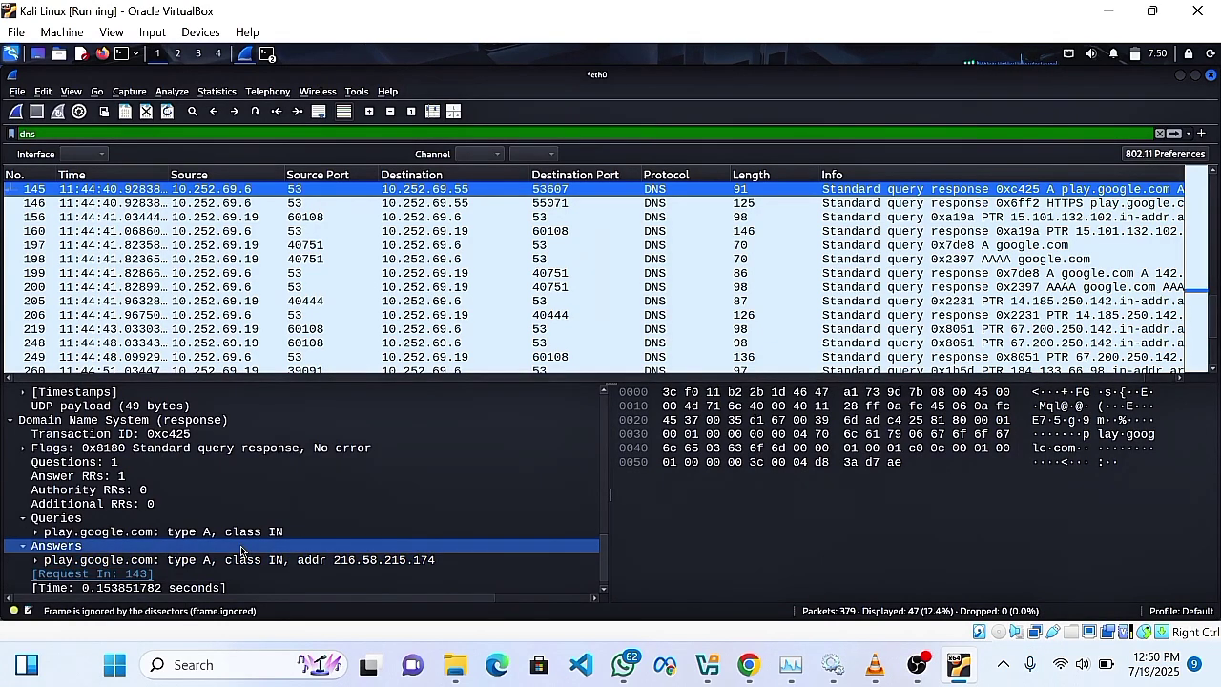
pyautogui.click(231, 561)
pyautogui.click(105, 532)
pyautogui.click(220, 561)
pyautogui.click(399, 590)
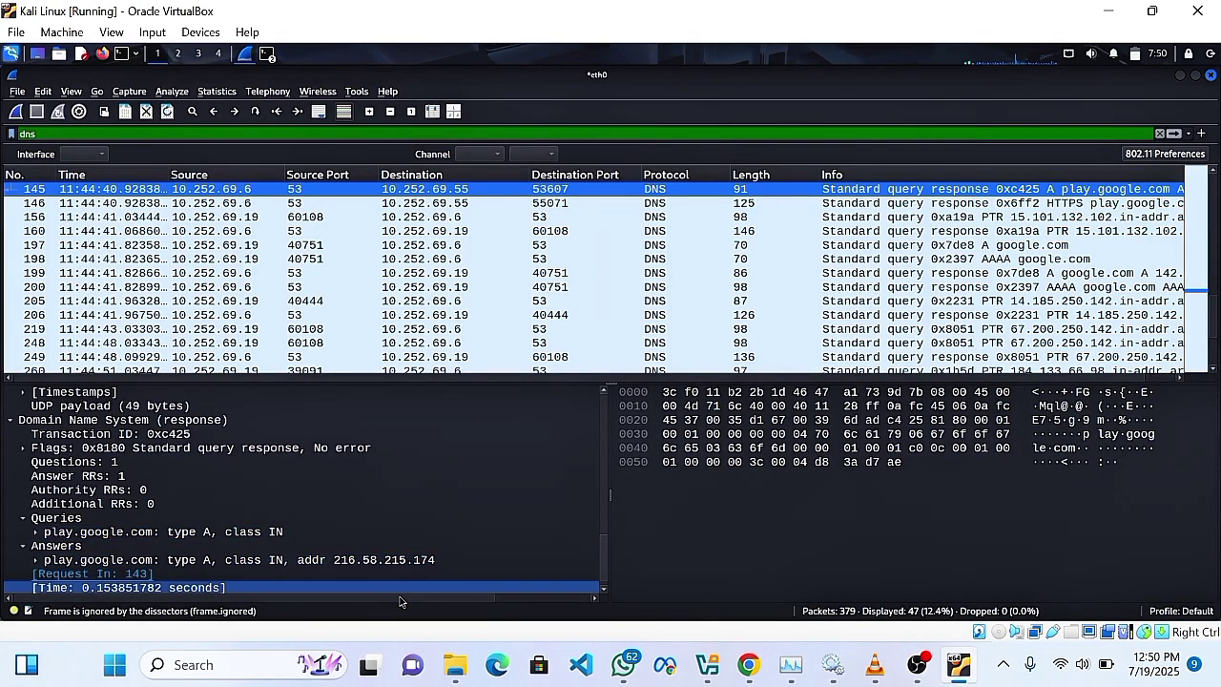
pyautogui.click(286, 546)
pyautogui.click(278, 574)
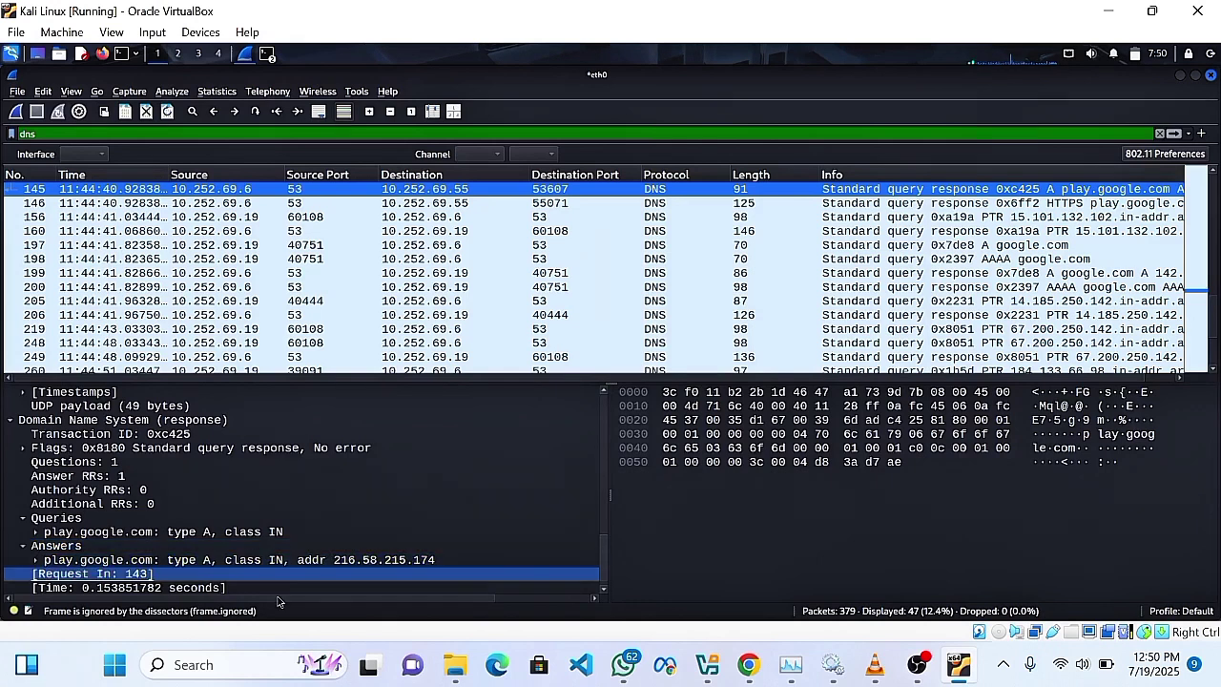
pyautogui.click(331, 532)
pyautogui.click(286, 545)
pyautogui.click(424, 189)
pyautogui.click(424, 301)
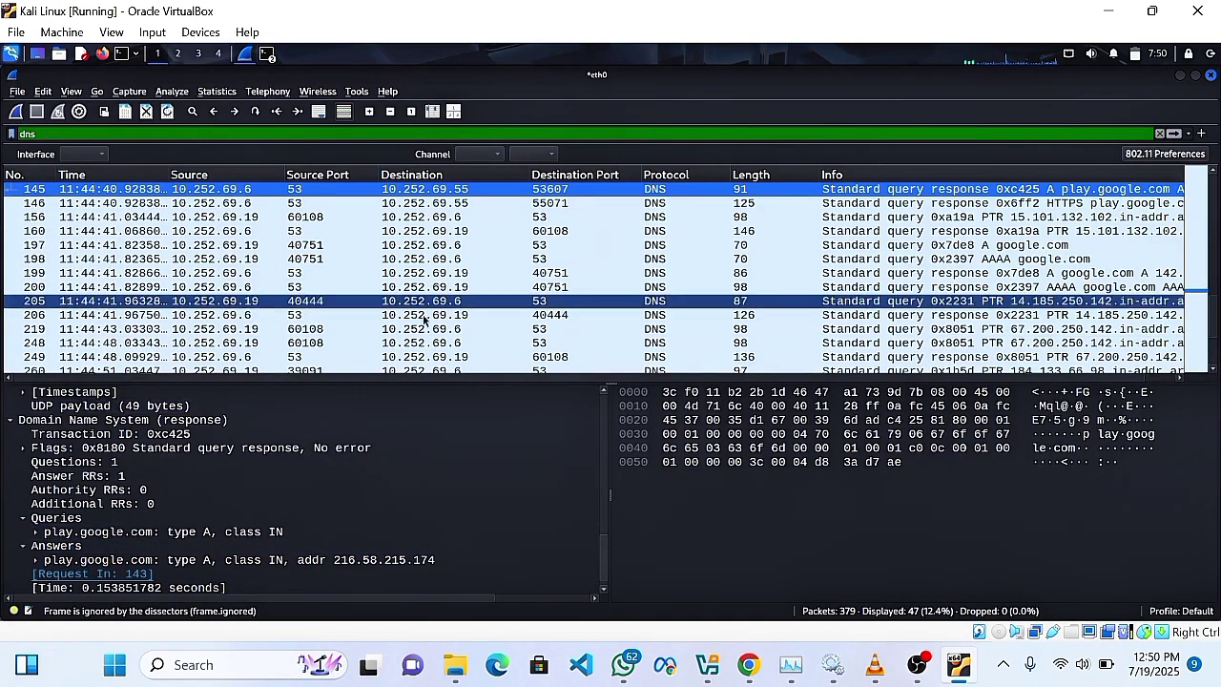
# Show the Kali desktop and move the invest_20.dll file to the trash
pyautogui.moveTo(424, 320); pyautogui.dragTo(86, 87)
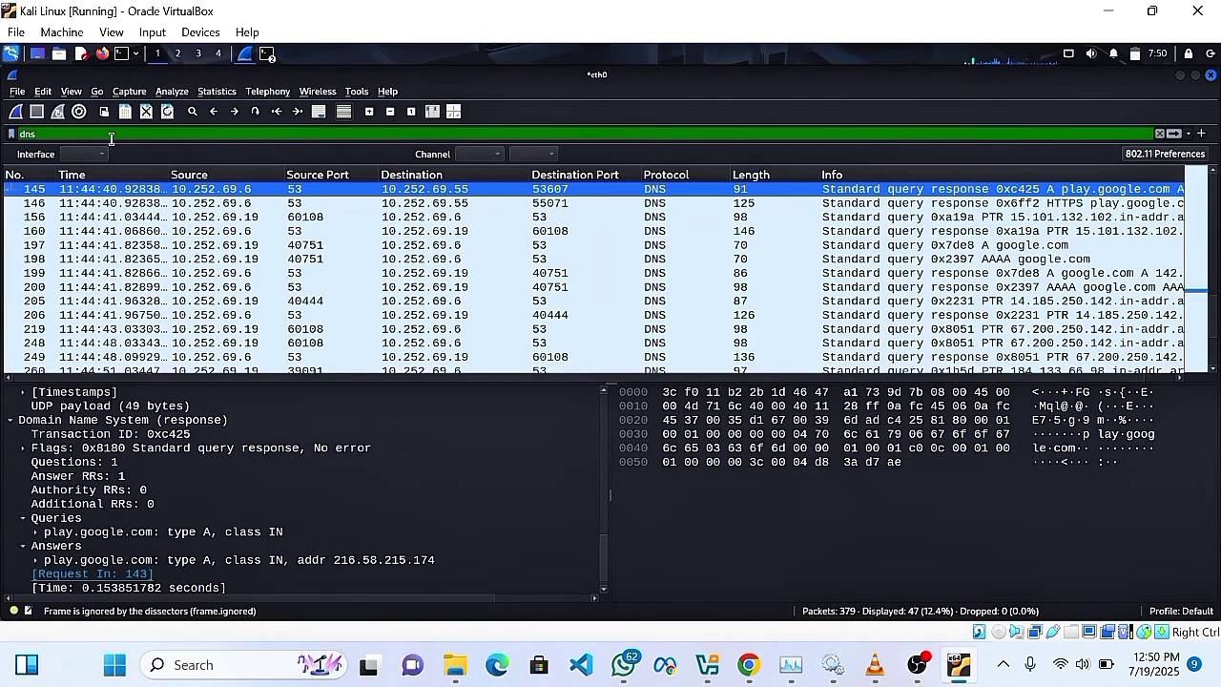
pyautogui.click(38, 53)
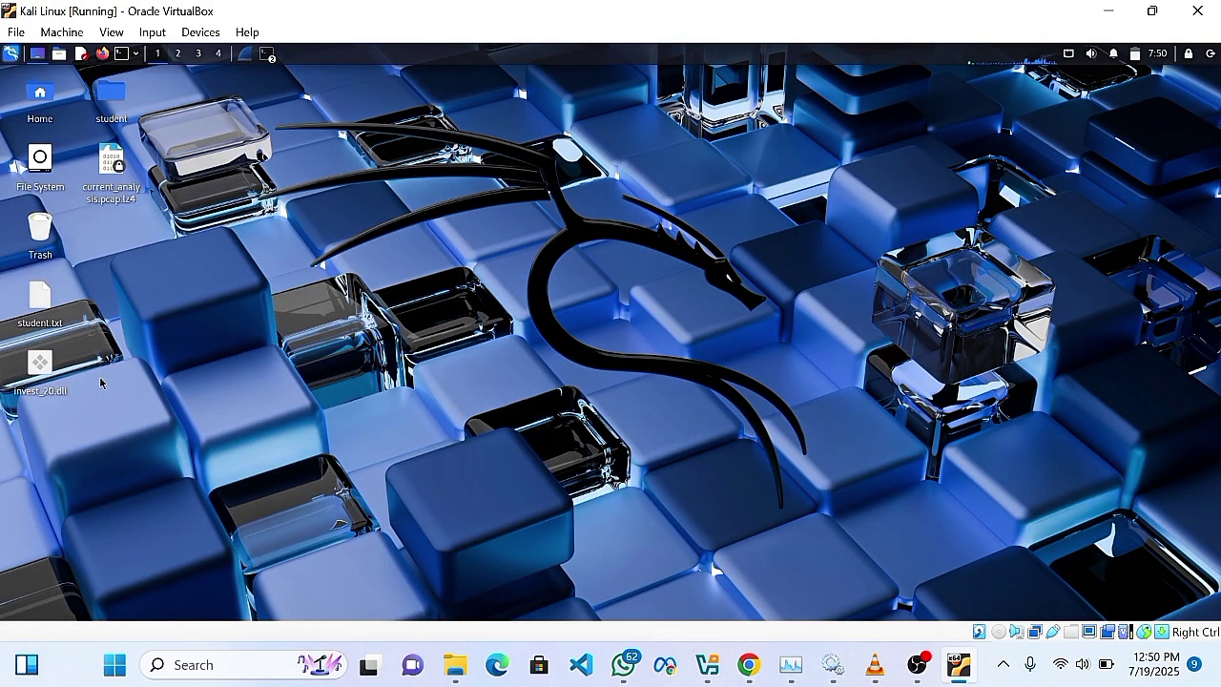
pyautogui.rightClick(38, 372)
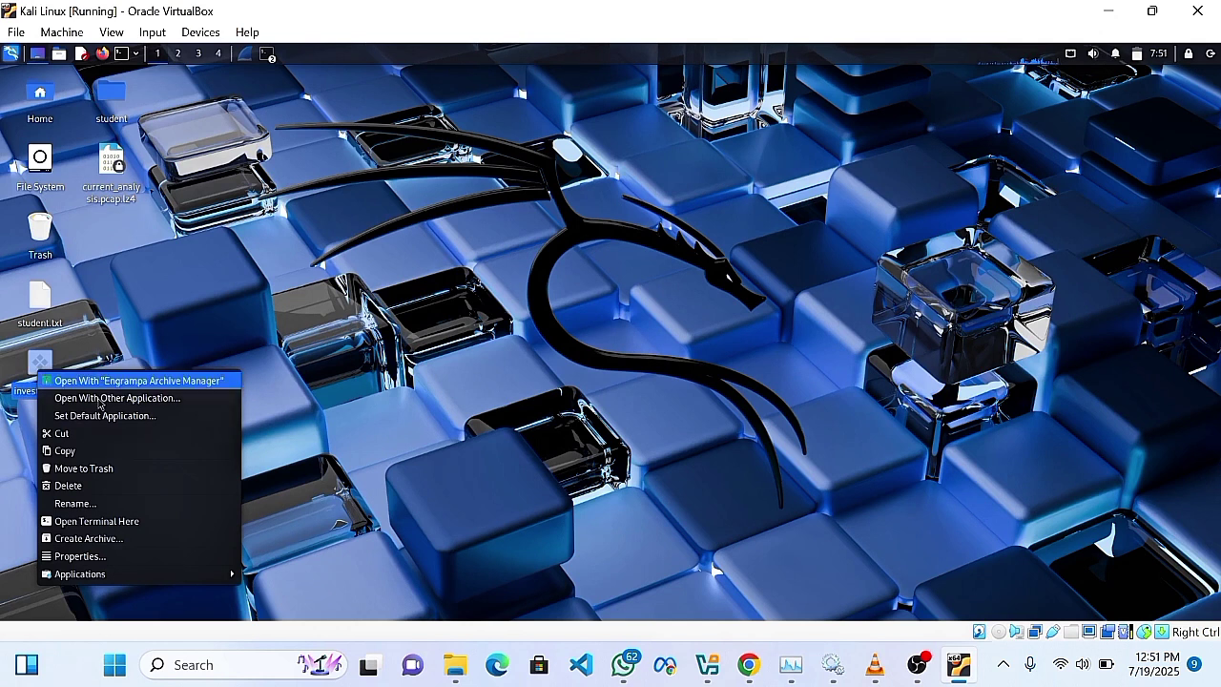
pyautogui.click(86, 467)
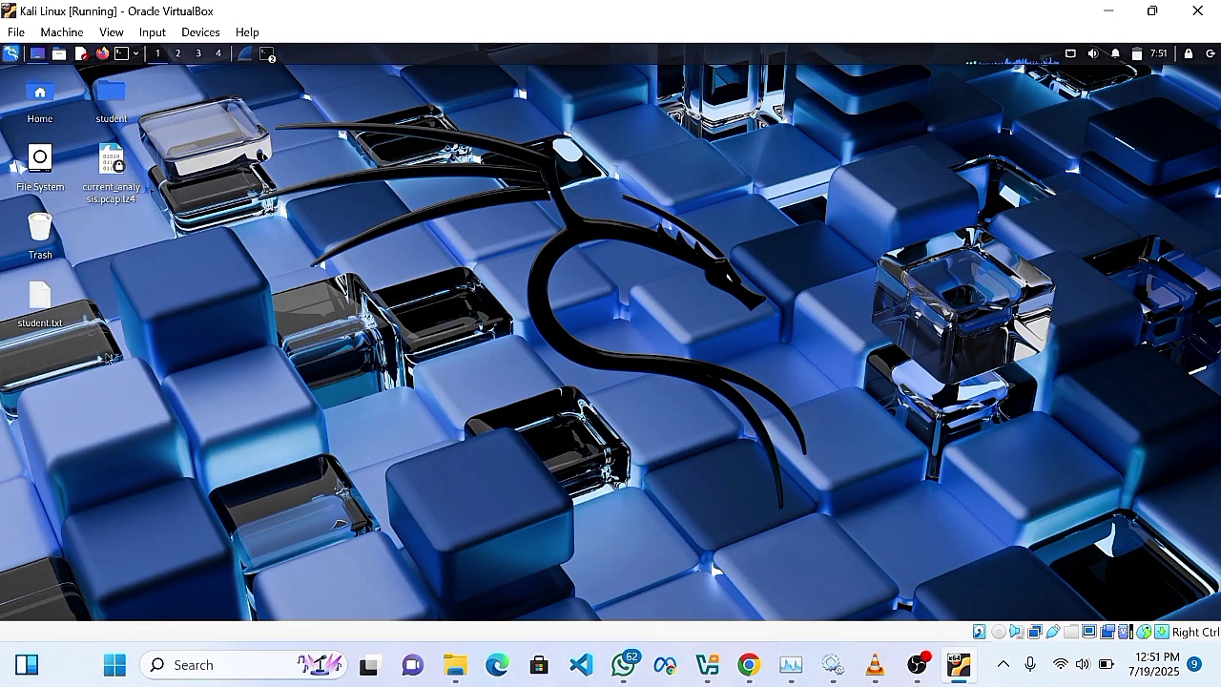
# Open Wireshark-tutorial-on-decrypting-HTTPS-SSL-TLS-traffic.pcap from the Downloads folder in the home directory
pyautogui.doubleClick(40, 96)
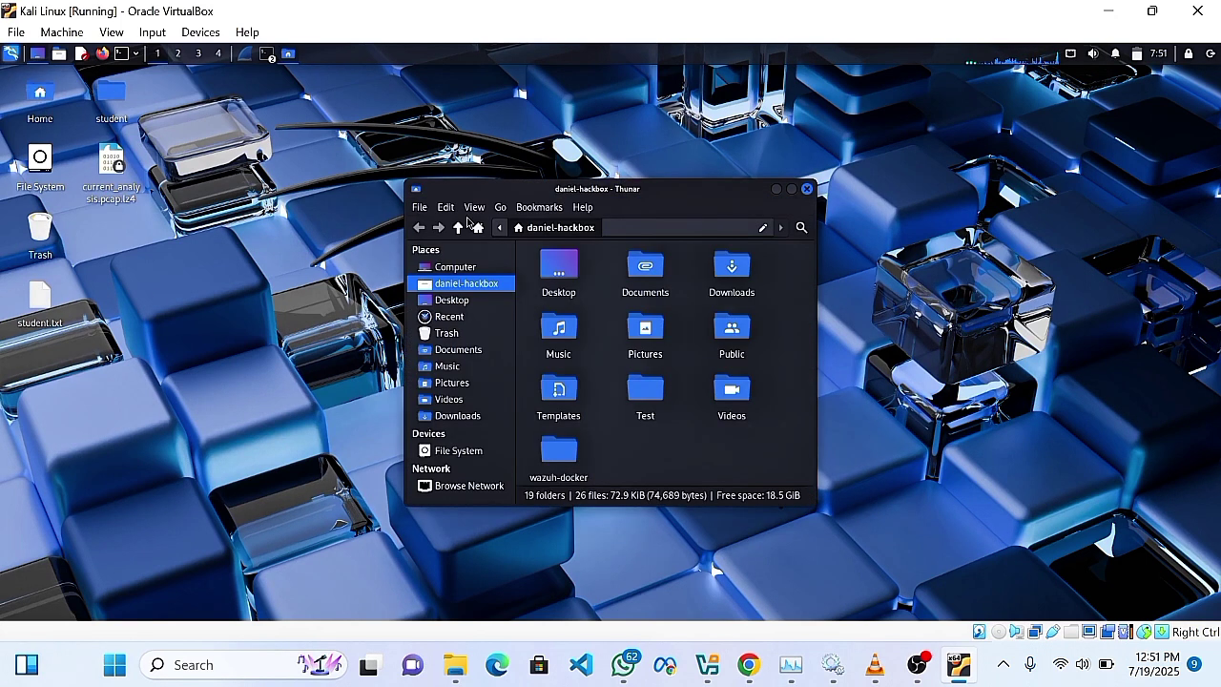
pyautogui.click(729, 274)
pyautogui.doubleClick(729, 275)
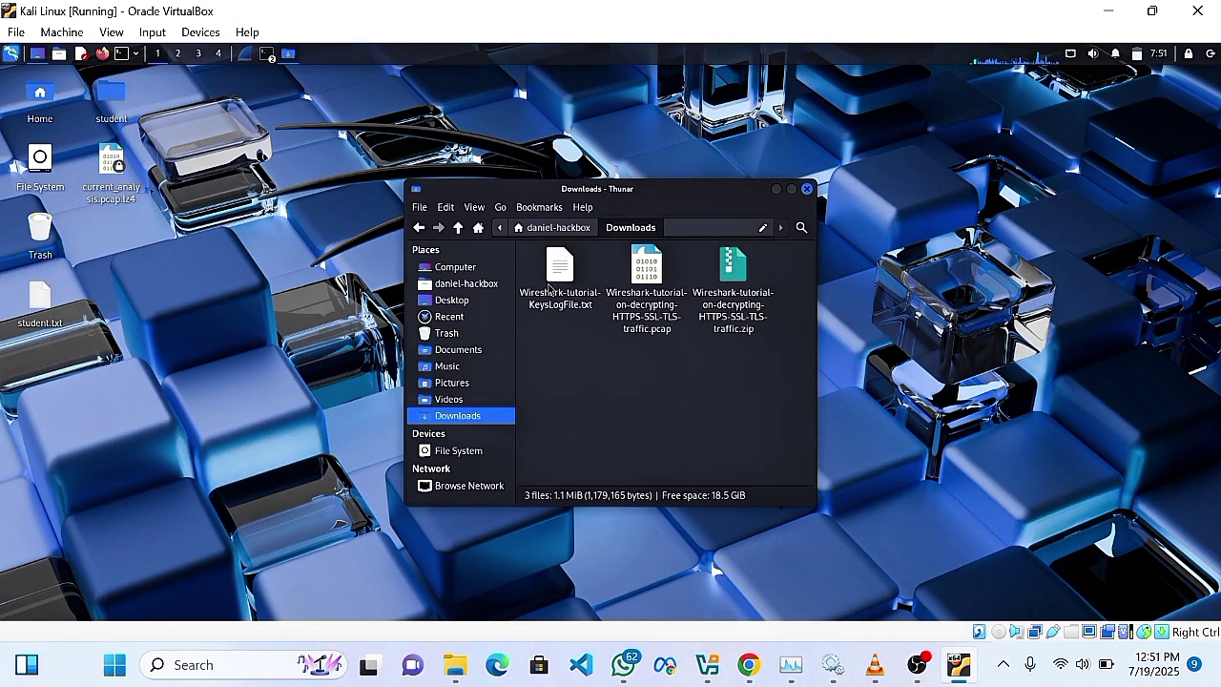
pyautogui.doubleClick(638, 278)
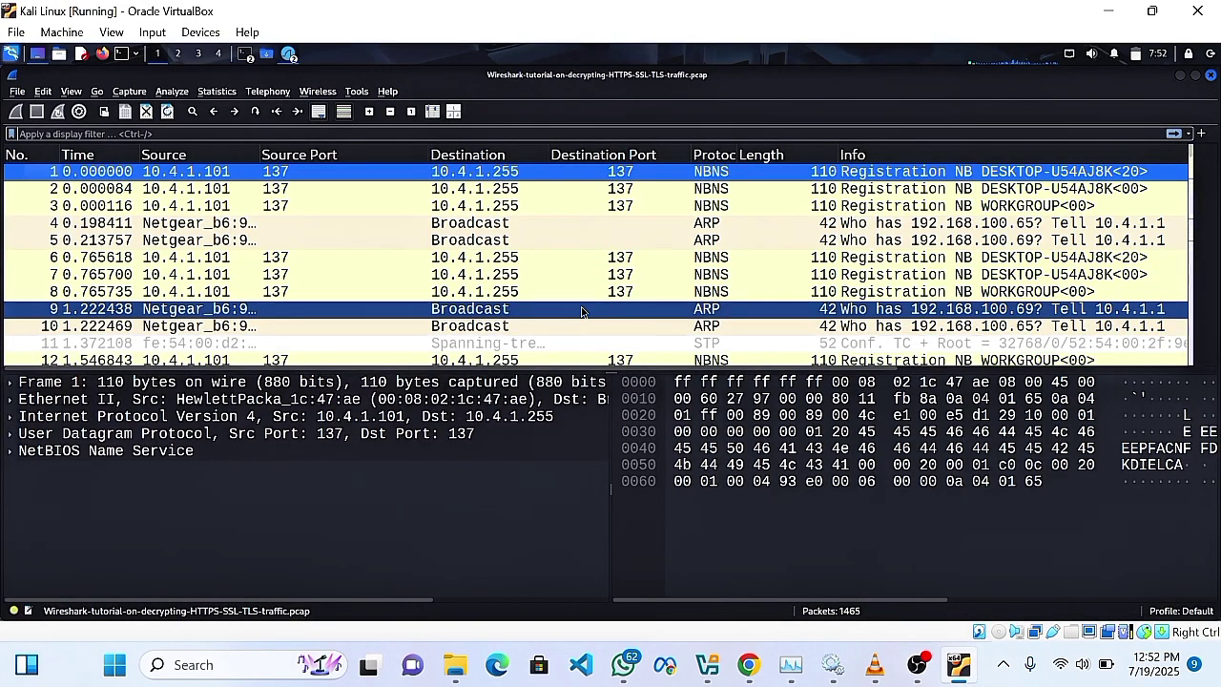
# Look through the tutorial capture's packet list, examining the ARP, DNS, TCP, TLS and HTTP traffic
pyautogui.scroll(-1, 581, 311)
pyautogui.scroll(-13, 582, 305)
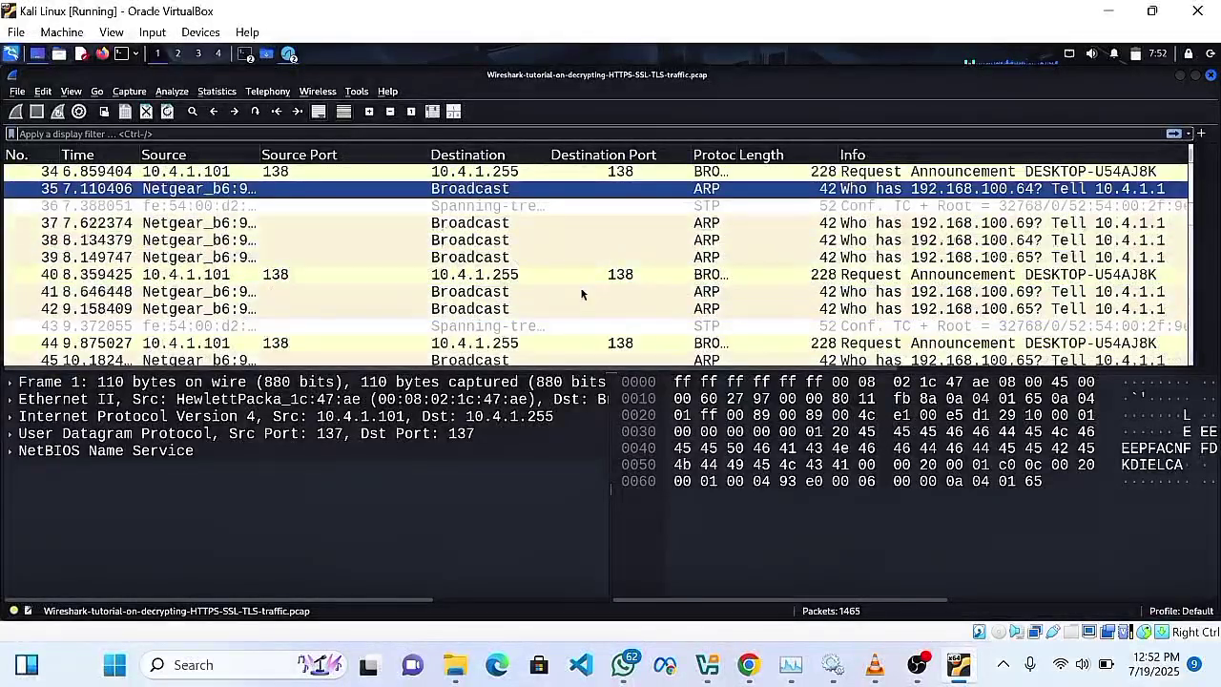
pyautogui.scroll(-5, 585, 293)
pyautogui.scroll(6, 588, 285)
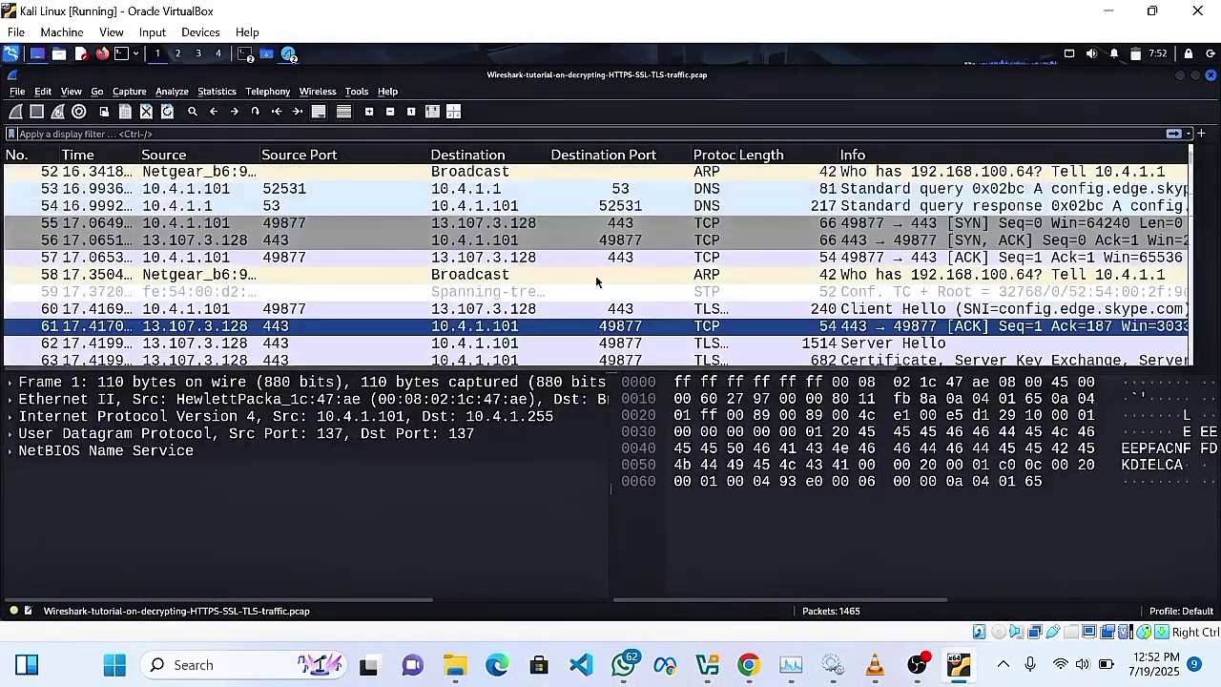
pyautogui.scroll(-13, 599, 284)
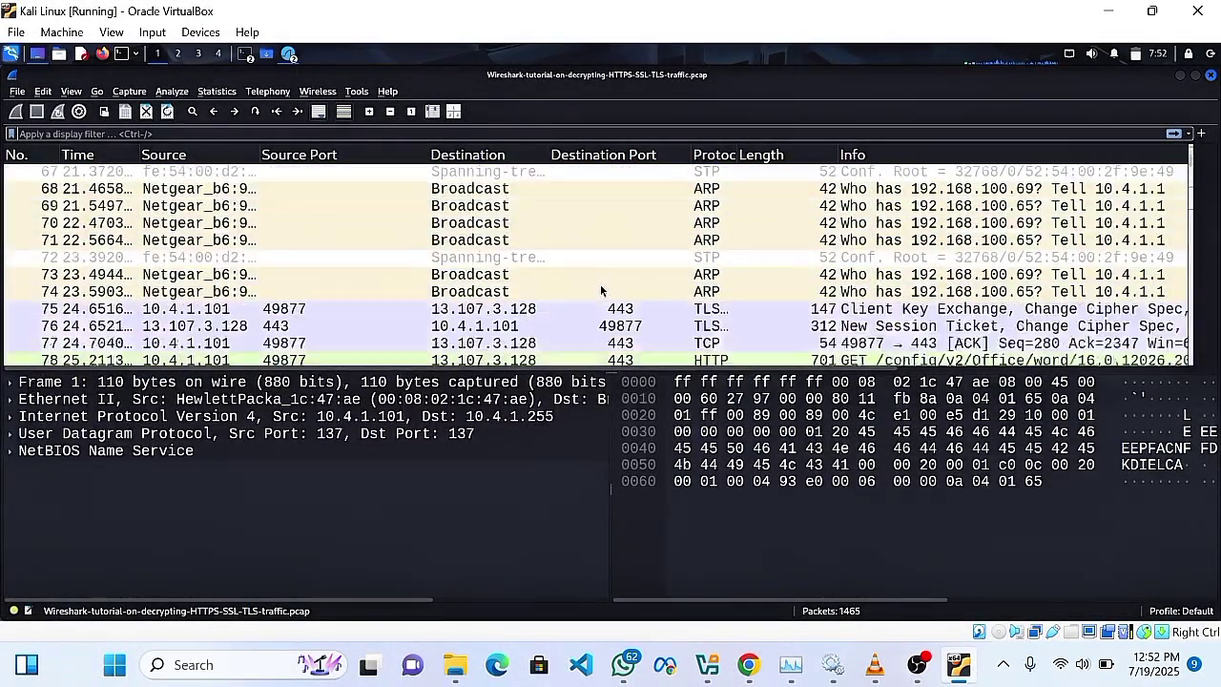
pyautogui.scroll(-19, 602, 290)
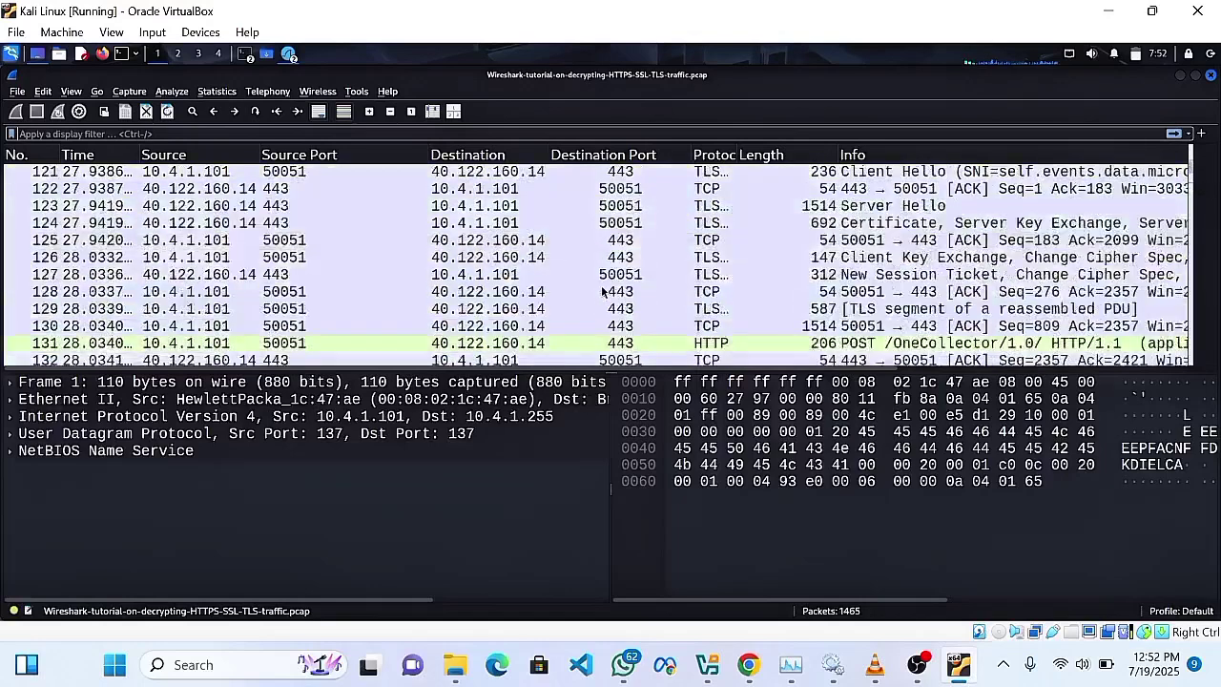
pyautogui.scroll(13, 611, 277)
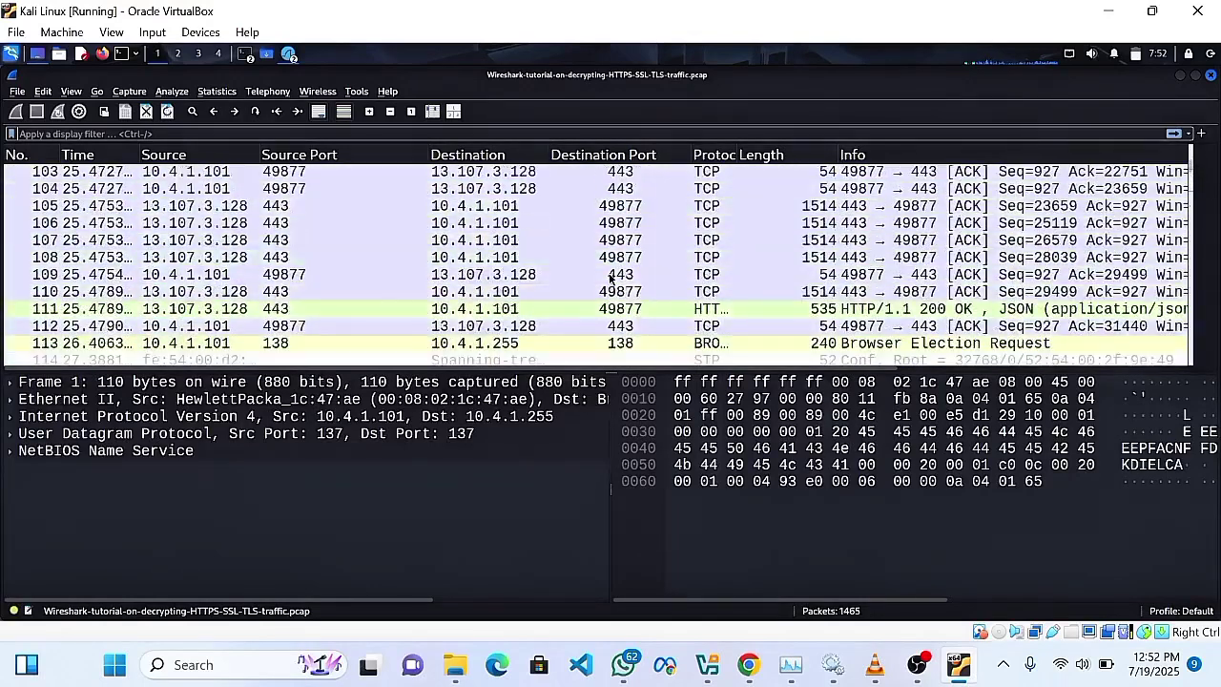
pyautogui.click(720, 208)
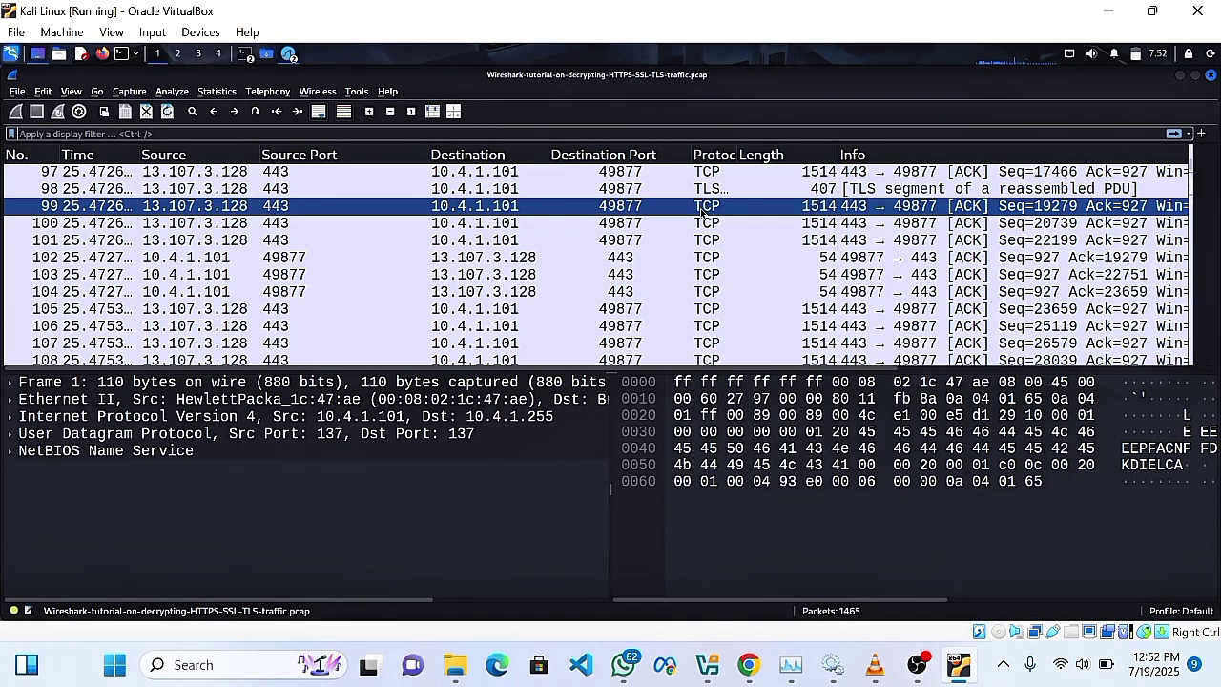
pyautogui.keyDown('ctrl'); pyautogui.click(653, 207); pyautogui.keyUp('ctrl')
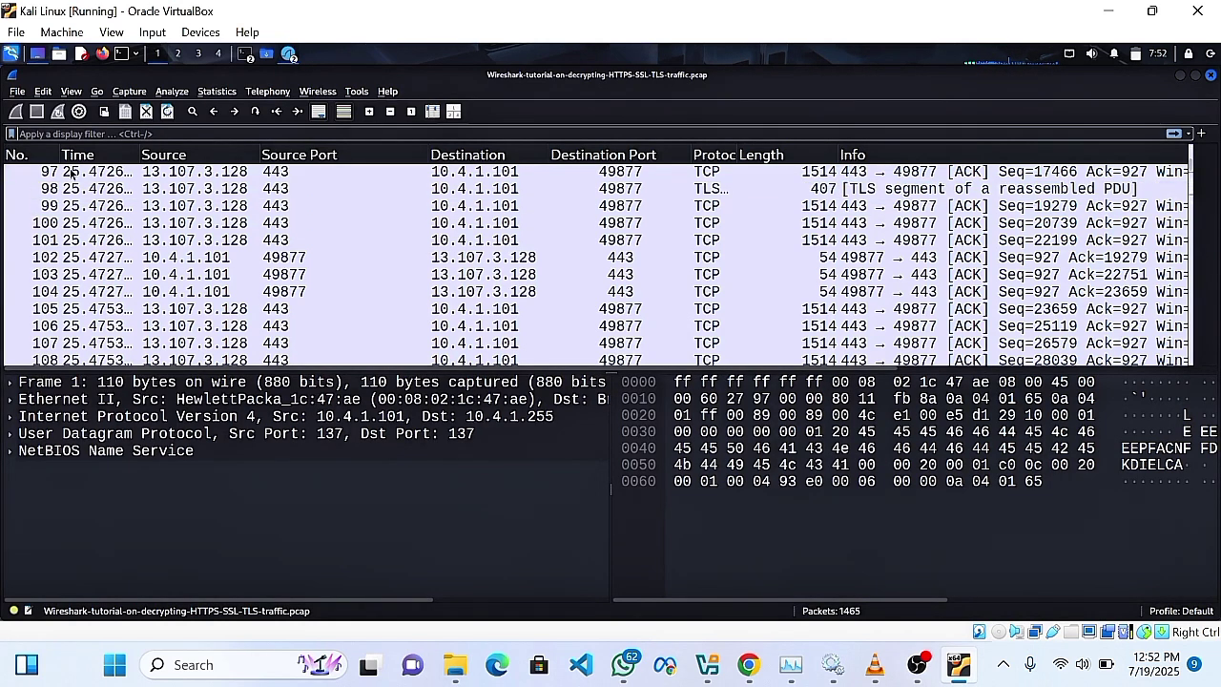
# Filter the packet list with tls.handshake.type eq 1
pyautogui.click(59, 135)
pyautogui.write('tl')
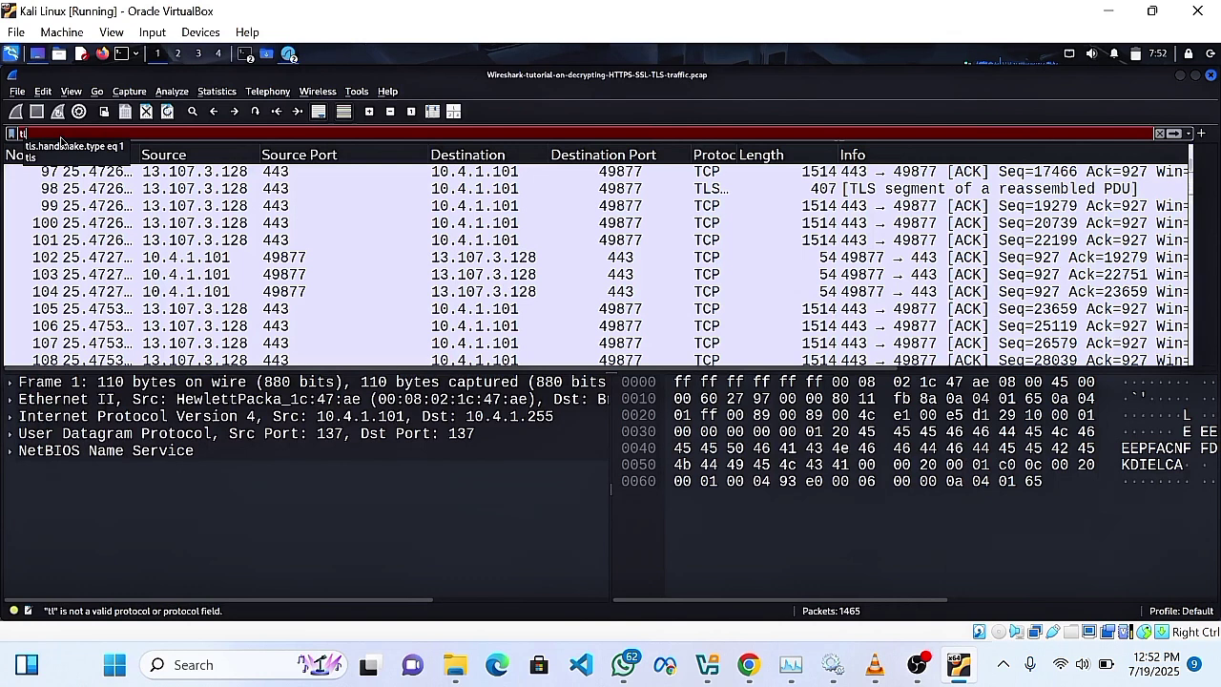
pyautogui.click(61, 145)
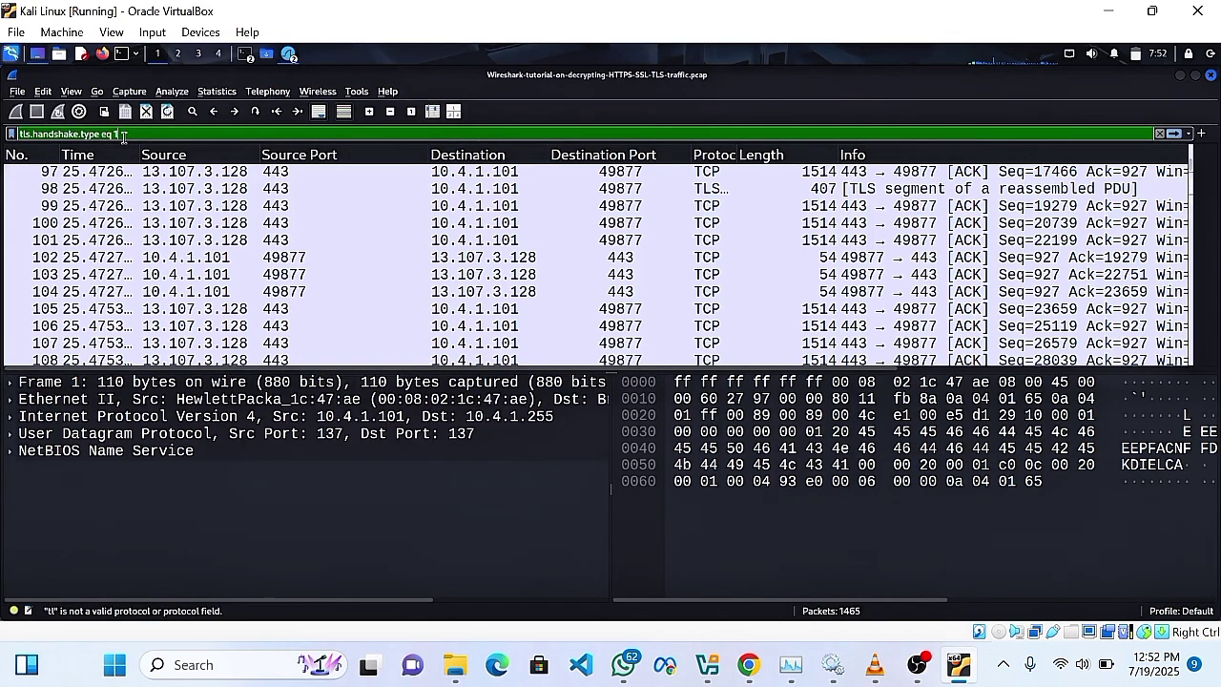
pyautogui.press('Return')
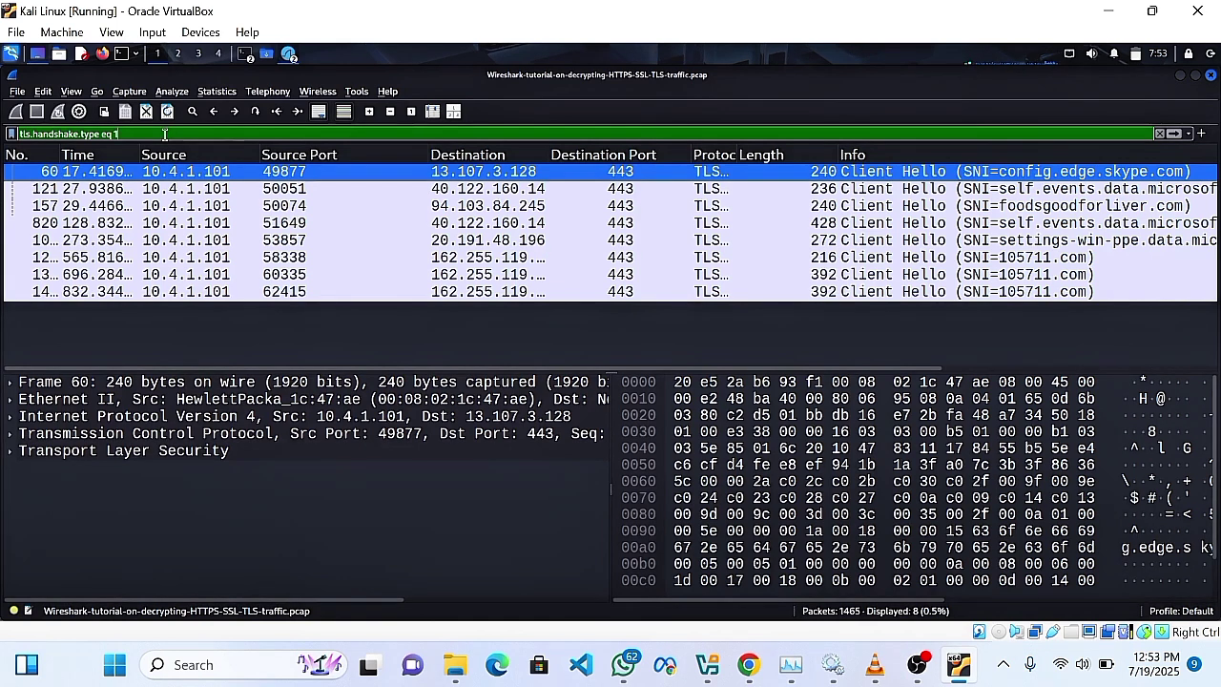
# Erase the whole expression from the display filter without applying a new one
pyautogui.press('BackSpace')
pyautogui.press('BackSpace')
pyautogui.press('BackSpace')
pyautogui.press('BackSpace')
pyautogui.press('BackSpace')
pyautogui.press('BackSpace')
pyautogui.press('BackSpace')
pyautogui.press('BackSpace')
pyautogui.press('BackSpace')
pyautogui.press('BackSpace')
pyautogui.press('BackSpace')
pyautogui.press('BackSpace')
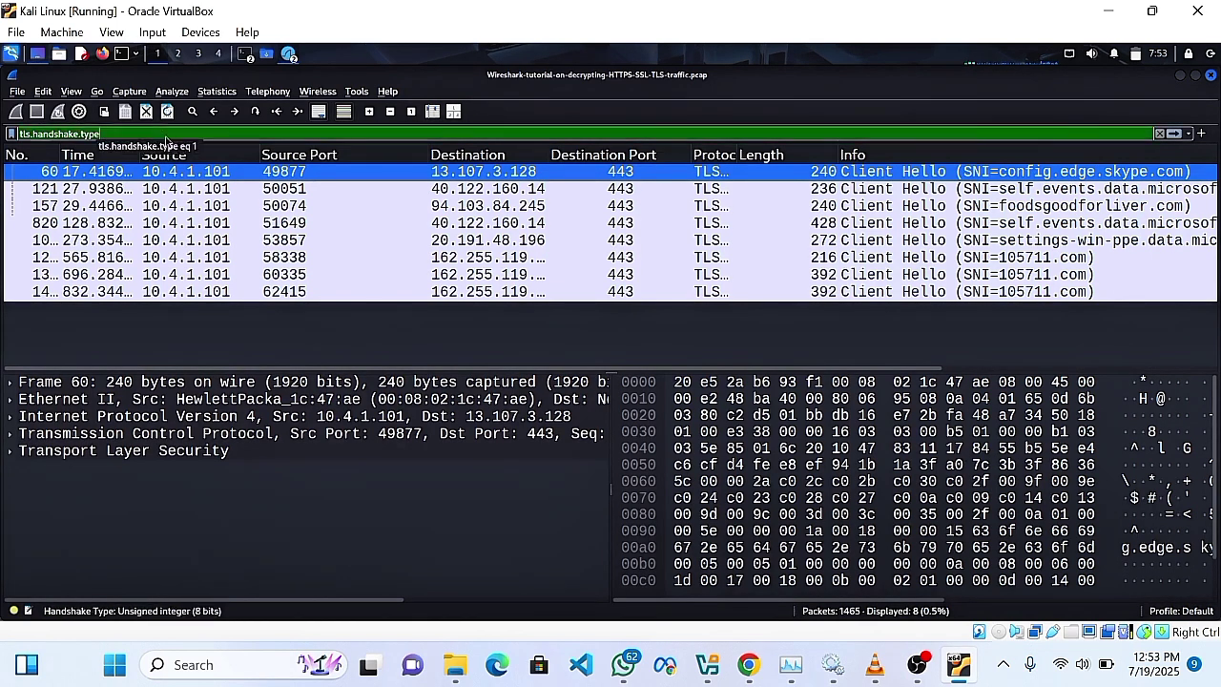
pyautogui.press('BackSpace')
pyautogui.press('BackSpace')
pyautogui.press('BackSpace')
pyautogui.press('BackSpace')
pyautogui.press('BackSpace')
pyautogui.press('BackSpace')
pyautogui.press('BackSpace')
pyautogui.press('BackSpace')
pyautogui.press('BackSpace')
pyautogui.press('BackSpace')
pyautogui.press('BackSpace')
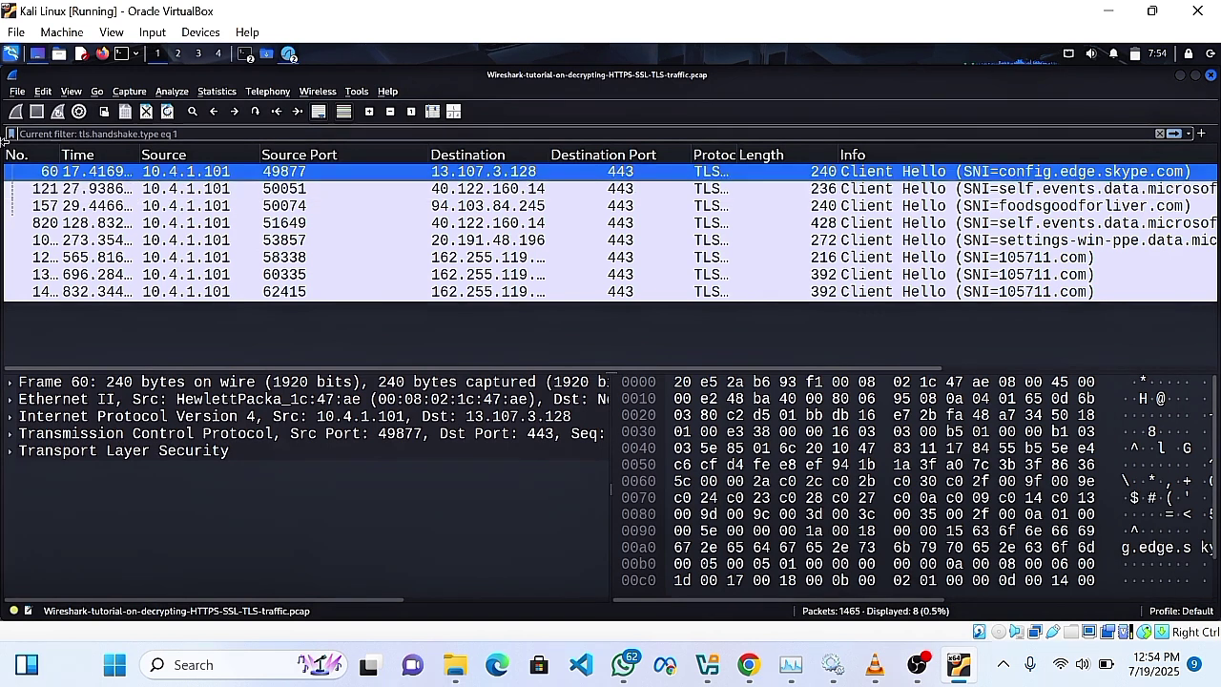
# Open the preferences and bring up the Transport Layer Security (TLS) protocol settings
pyautogui.click(43, 92)
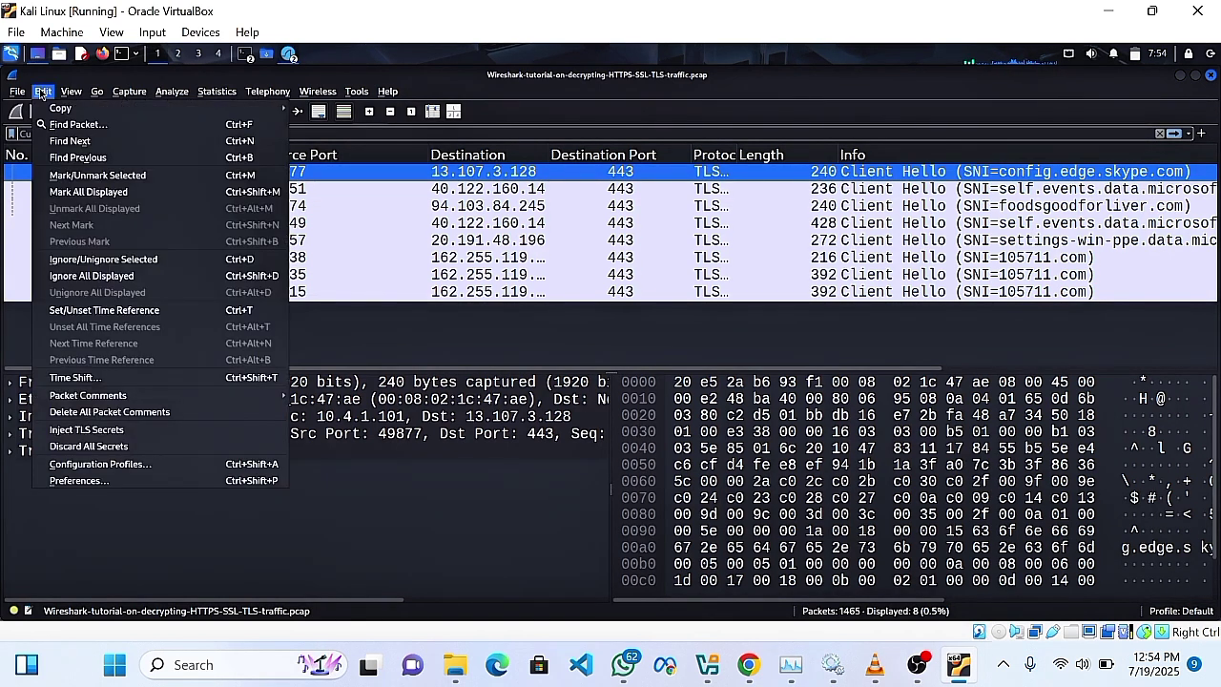
pyautogui.click(76, 480)
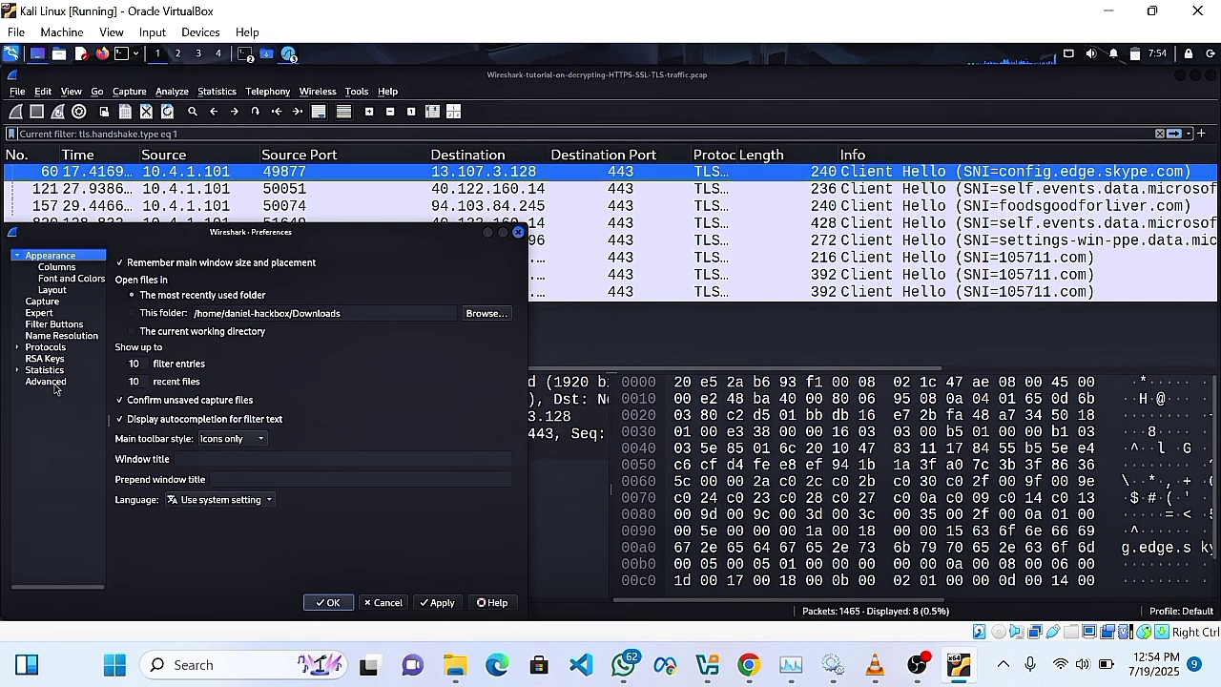
pyautogui.click(17, 347)
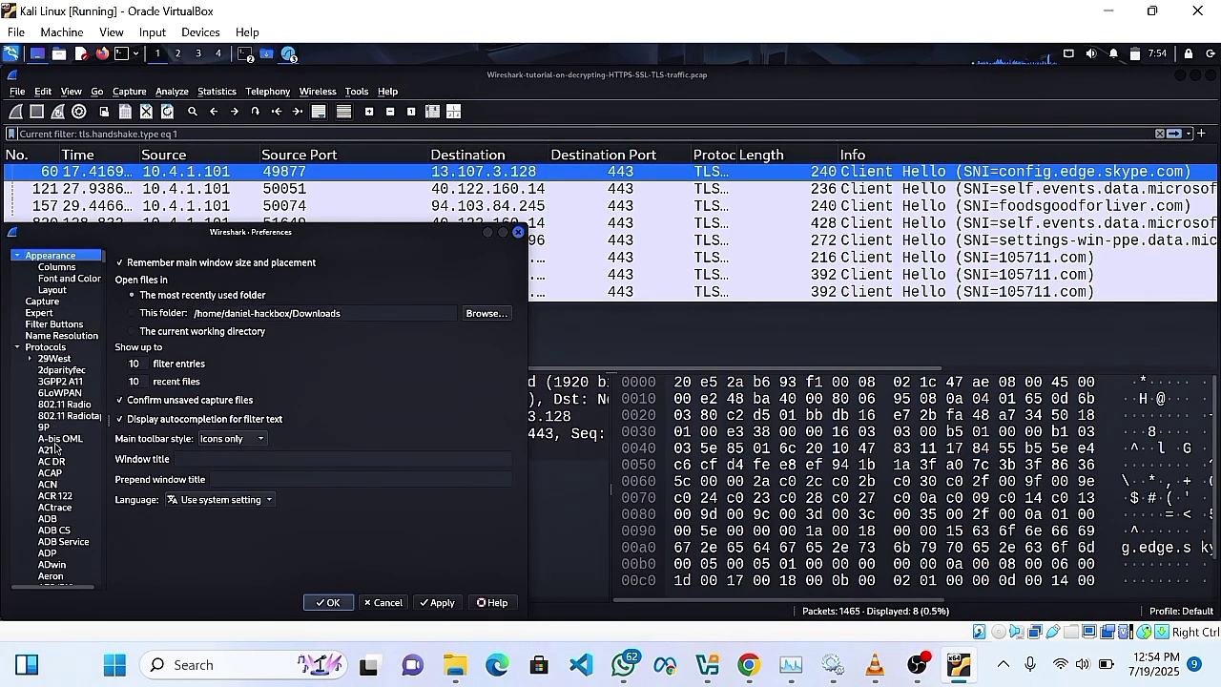
pyautogui.scroll(-1, 58, 448)
pyautogui.click(80, 371)
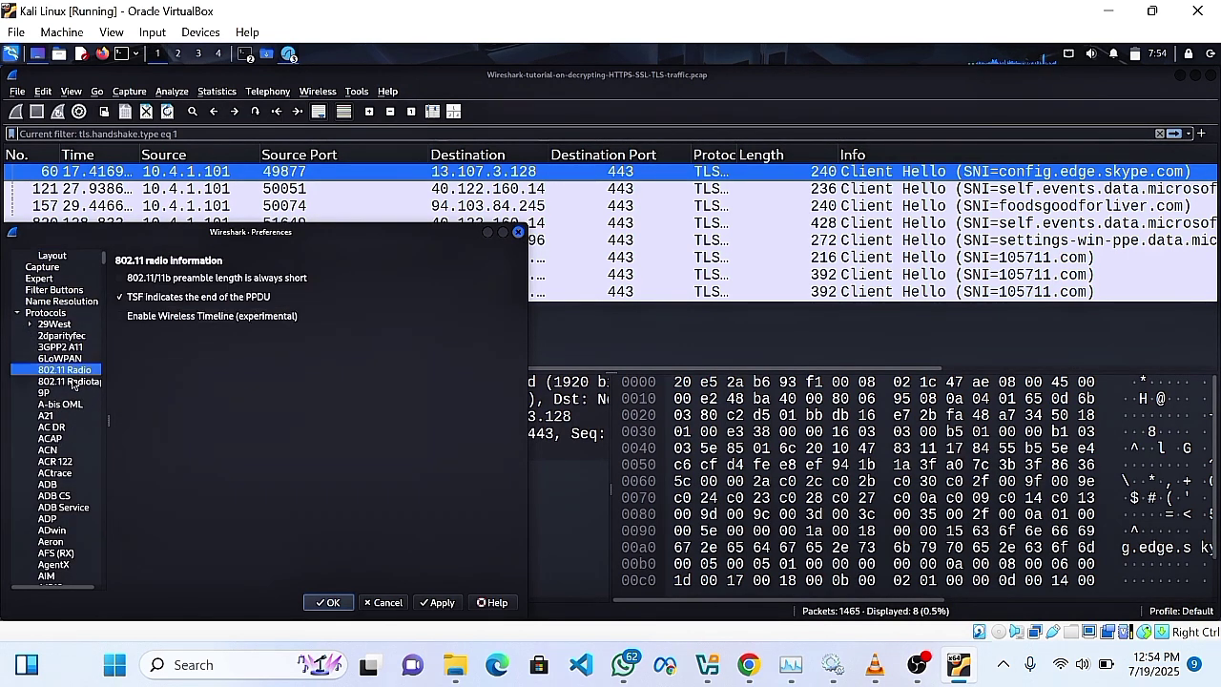
pyautogui.press('Down')
pyautogui.press('Down')
pyautogui.press('Down')
pyautogui.press('Down')
pyautogui.press('Down')
pyautogui.press('Down')
pyautogui.press('Down')
pyautogui.press('Down')
pyautogui.press('Down')
pyautogui.press('Down')
pyautogui.press('Down')
pyautogui.press('Down')
pyautogui.press('Down')
pyautogui.press('Down')
pyautogui.press('Down')
pyautogui.press('Down')
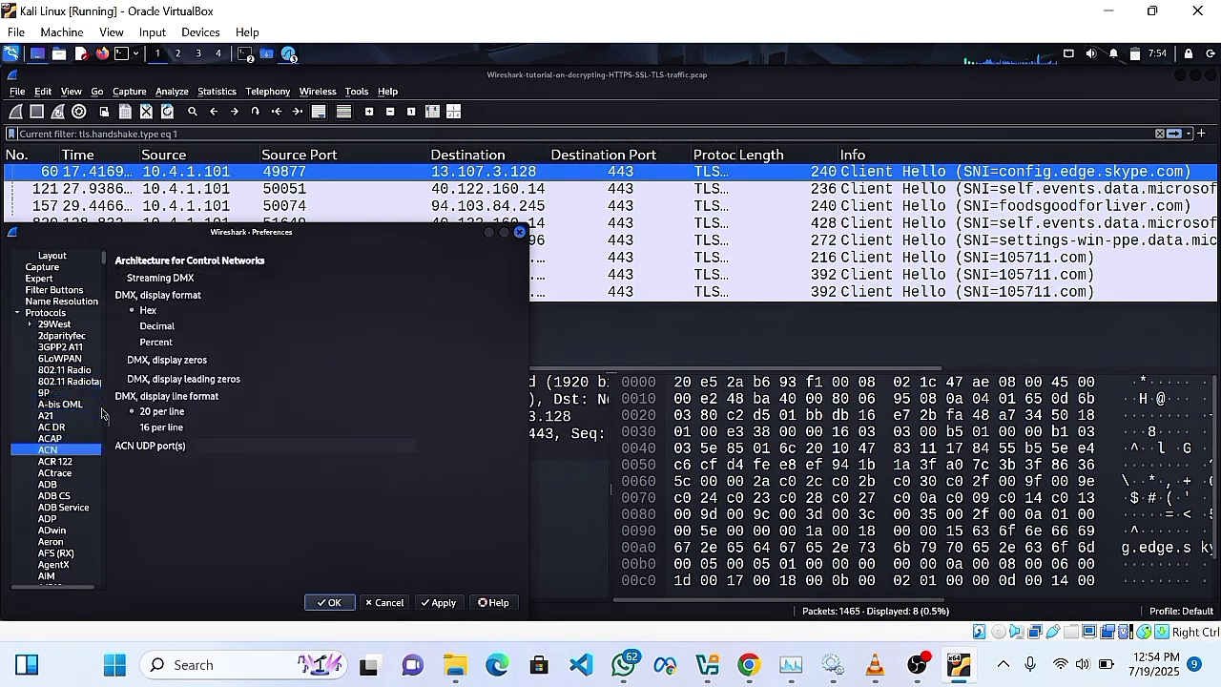
pyautogui.press('Down')
pyautogui.press('Down')
pyautogui.press('Down')
pyautogui.press('Down')
pyautogui.press('Down')
pyautogui.press('Down')
pyautogui.press('Down')
pyautogui.press('Down')
pyautogui.press('Down')
pyautogui.press('Down')
pyautogui.press('Down')
pyautogui.press('Down')
pyautogui.press('Down')
pyautogui.press('Down')
pyautogui.press('Down')
pyautogui.press('Down')
pyautogui.press('Down')
pyautogui.press('Down')
pyautogui.press('Down')
pyautogui.press('Down')
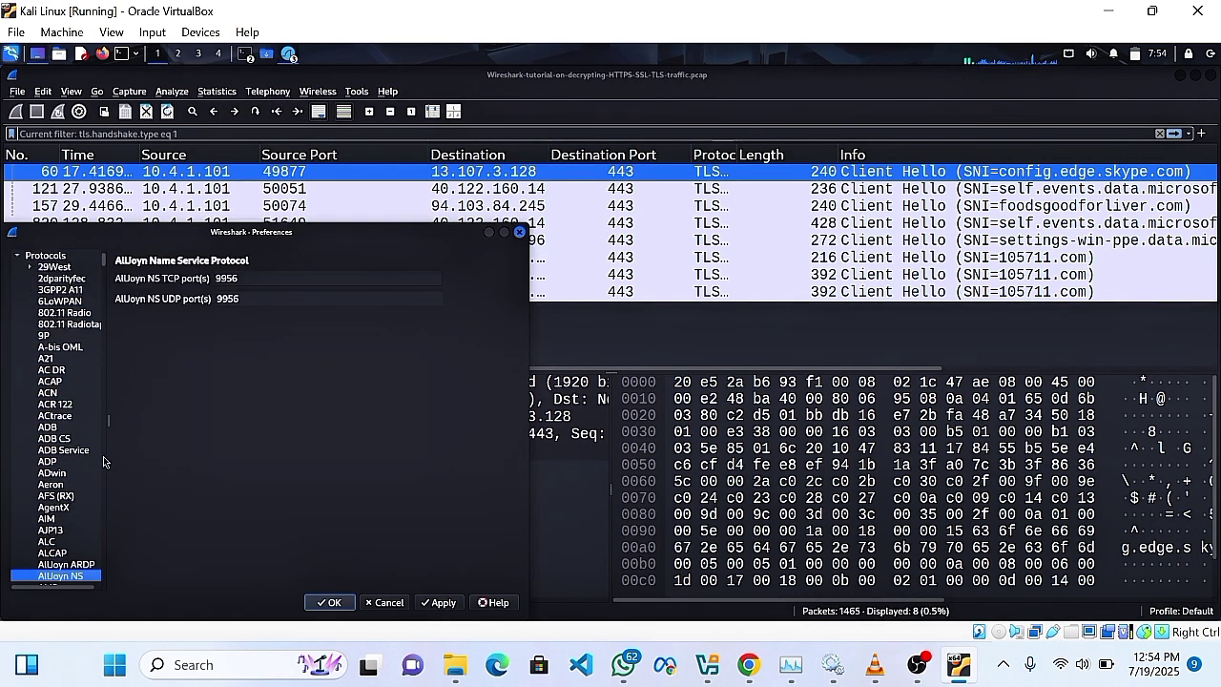
pyautogui.press('Down')
pyautogui.press('Down')
pyautogui.press('Down')
pyautogui.press('Down')
pyautogui.press('Down')
pyautogui.press('Down')
pyautogui.press('Down')
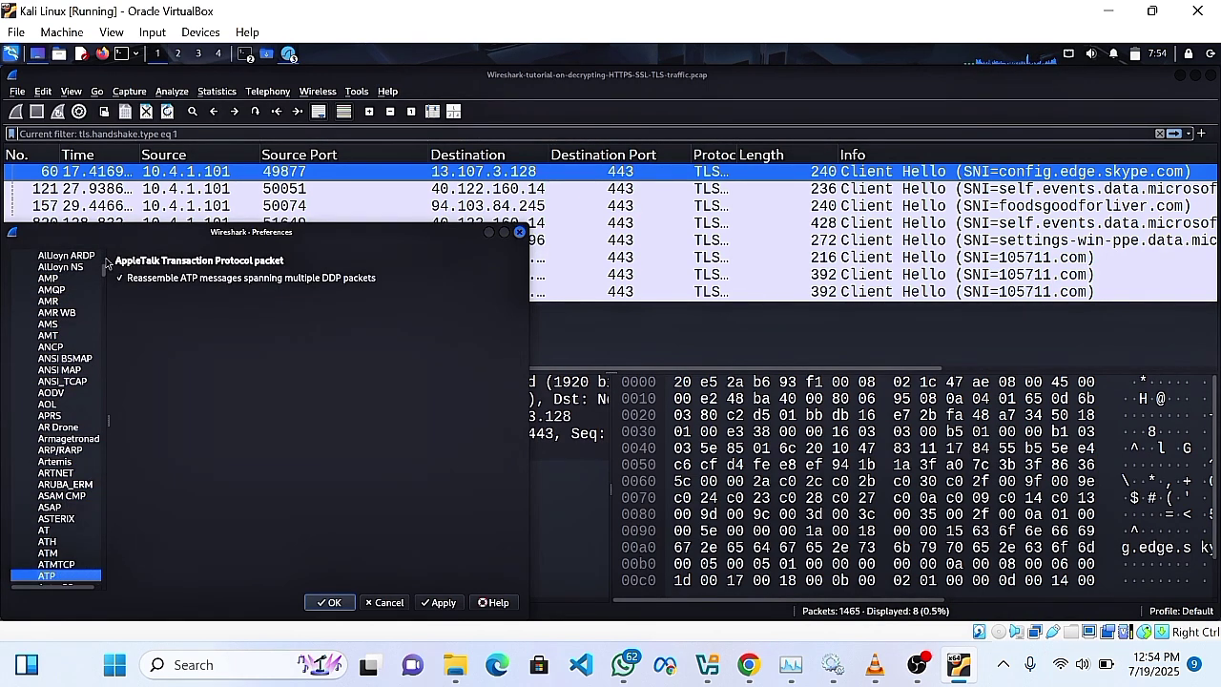
pyautogui.scroll(-3, 103, 304)
pyautogui.scroll(-20, 95, 381)
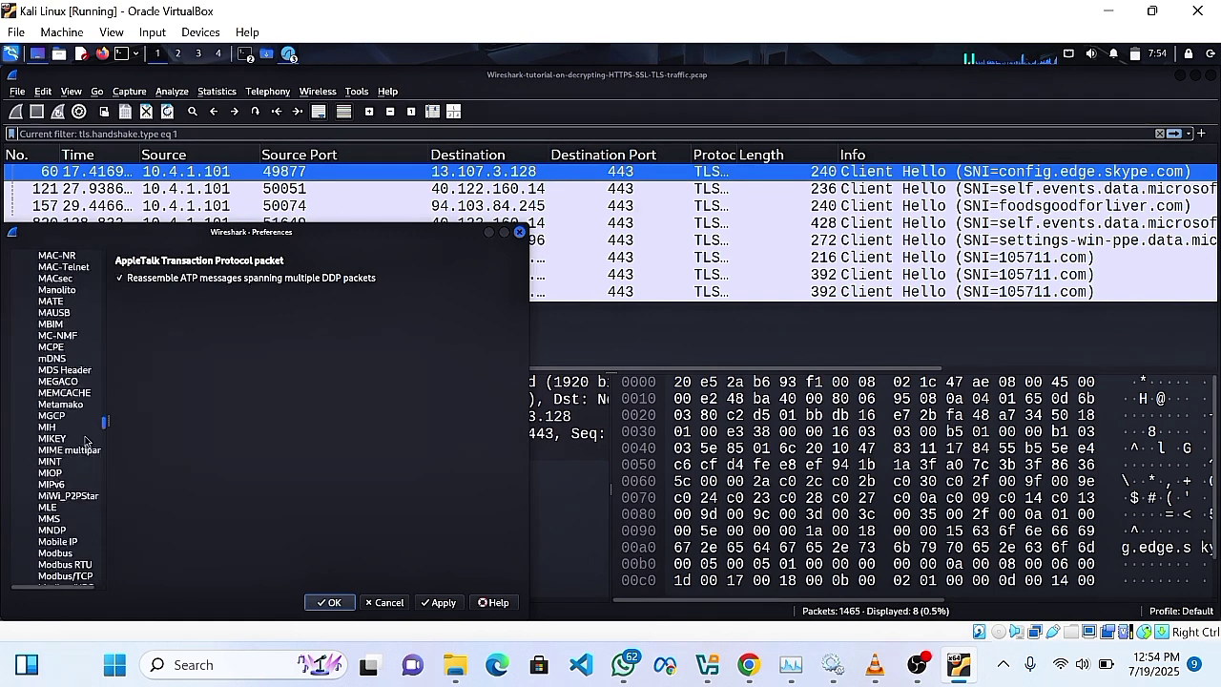
pyautogui.scroll(-20, 84, 434)
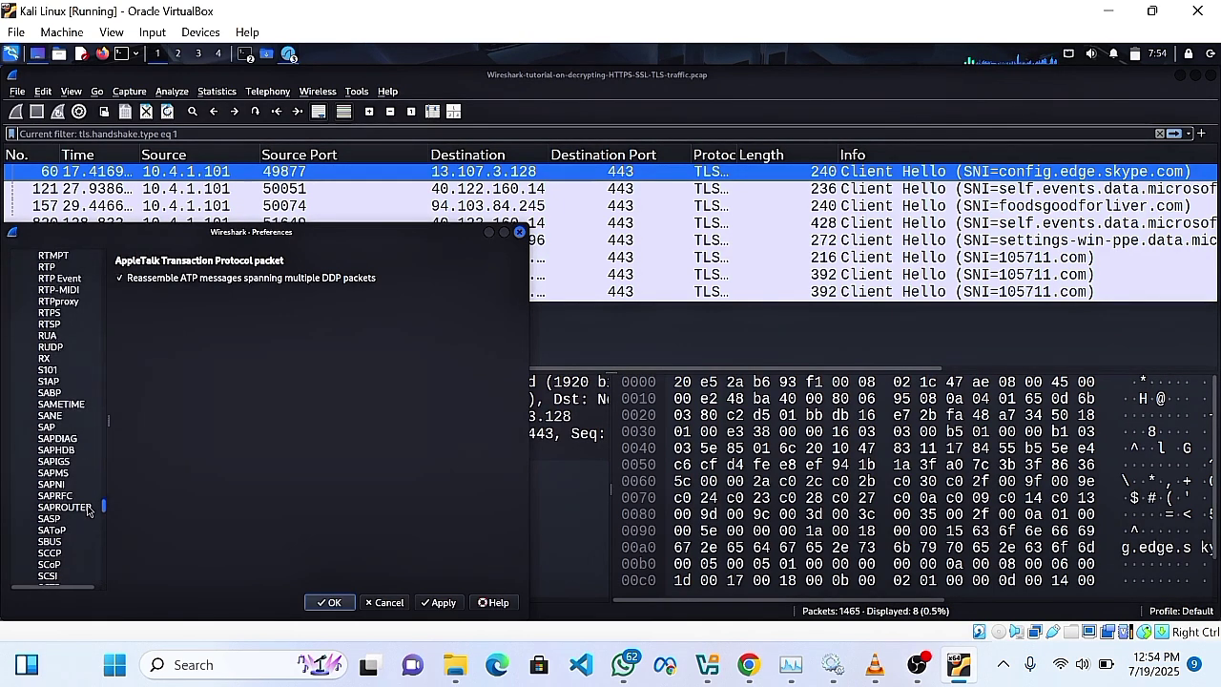
pyautogui.scroll(-9, 88, 542)
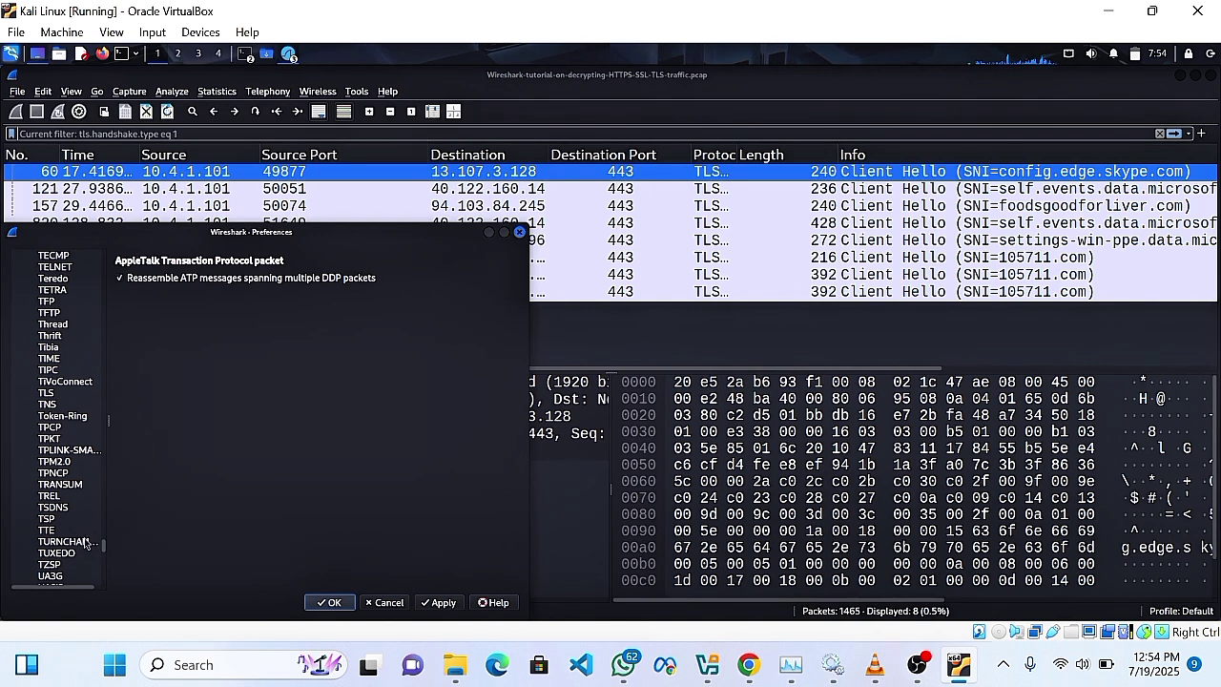
pyautogui.click(48, 393)
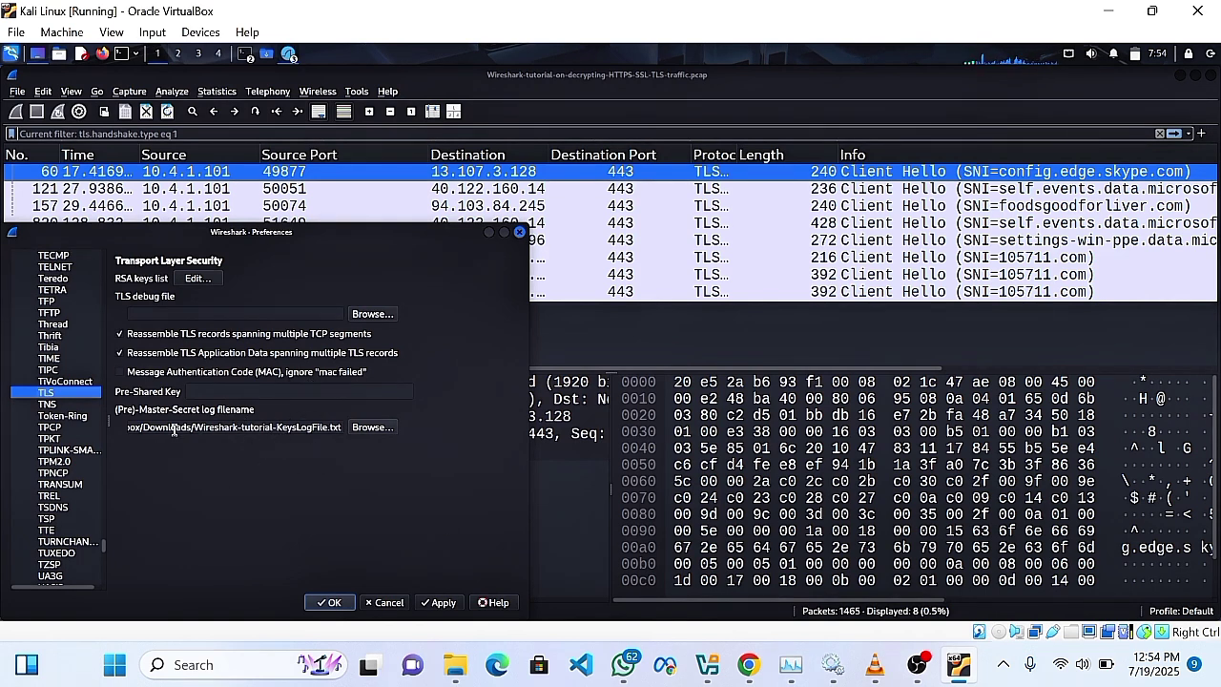
# Set the (Pre)-Master-Secret log filename to Wireshark-tutorial-KeysLogFile.txt from the Downloads folder and apply the preferences
pyautogui.click(370, 427)
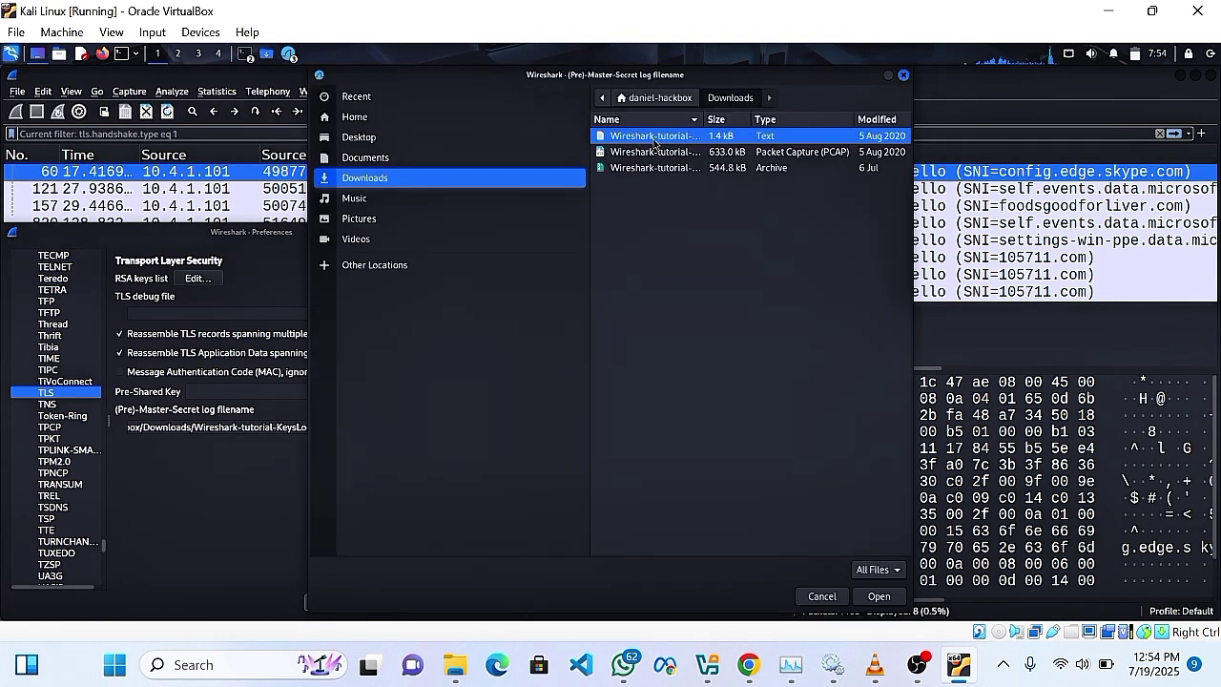
pyautogui.click(878, 596)
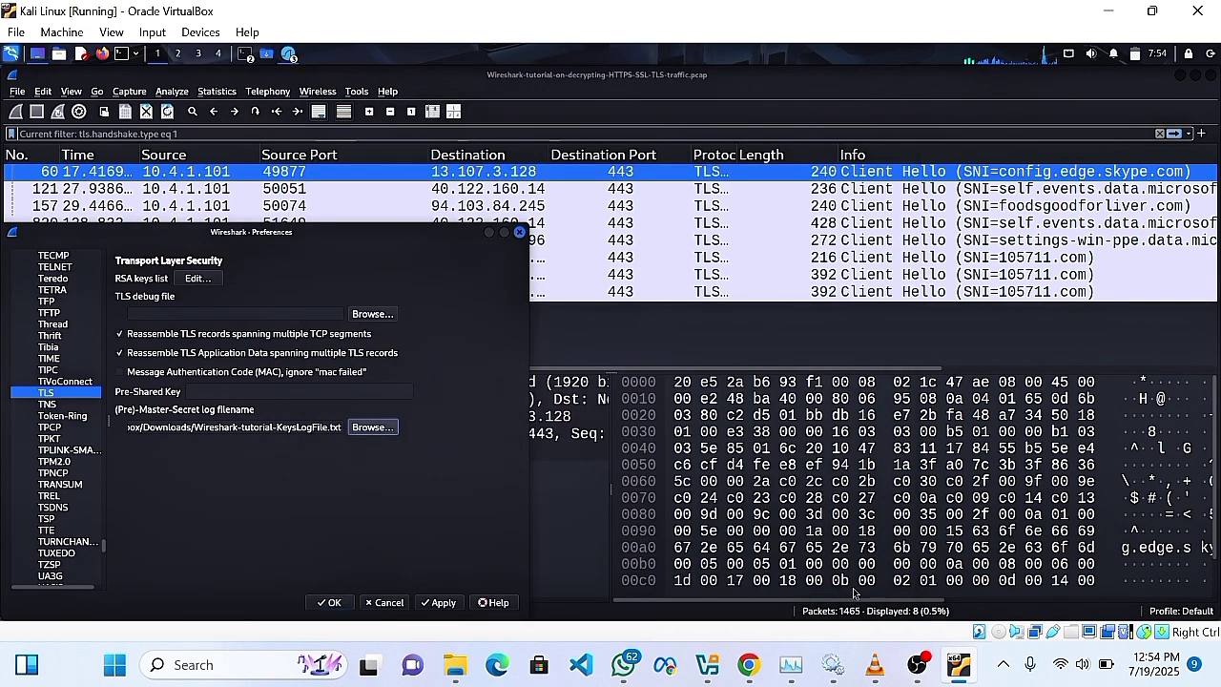
pyautogui.click(441, 601)
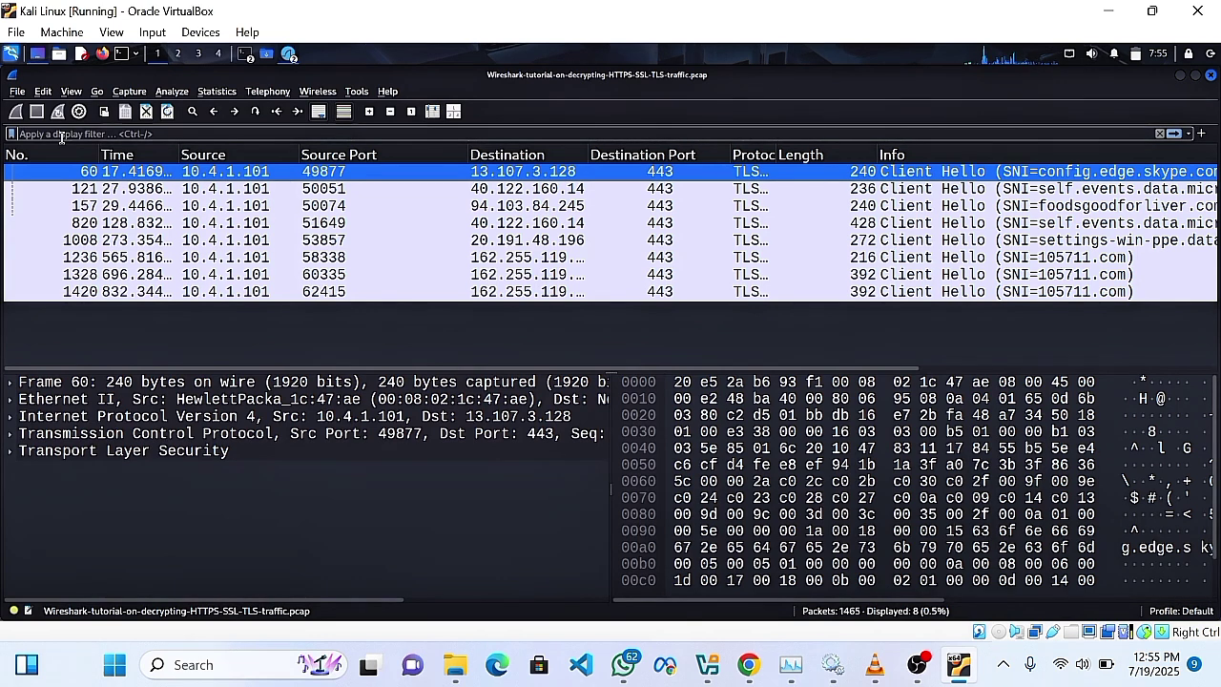
pyautogui.write('tl')
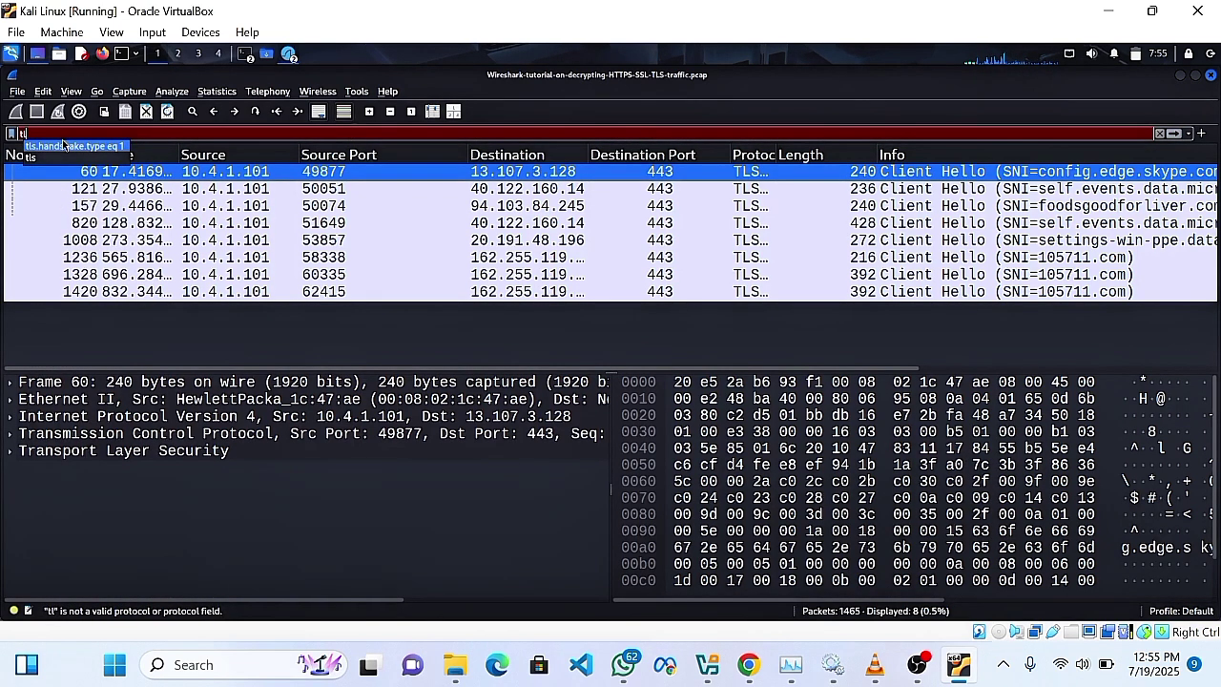
pyautogui.click(63, 145)
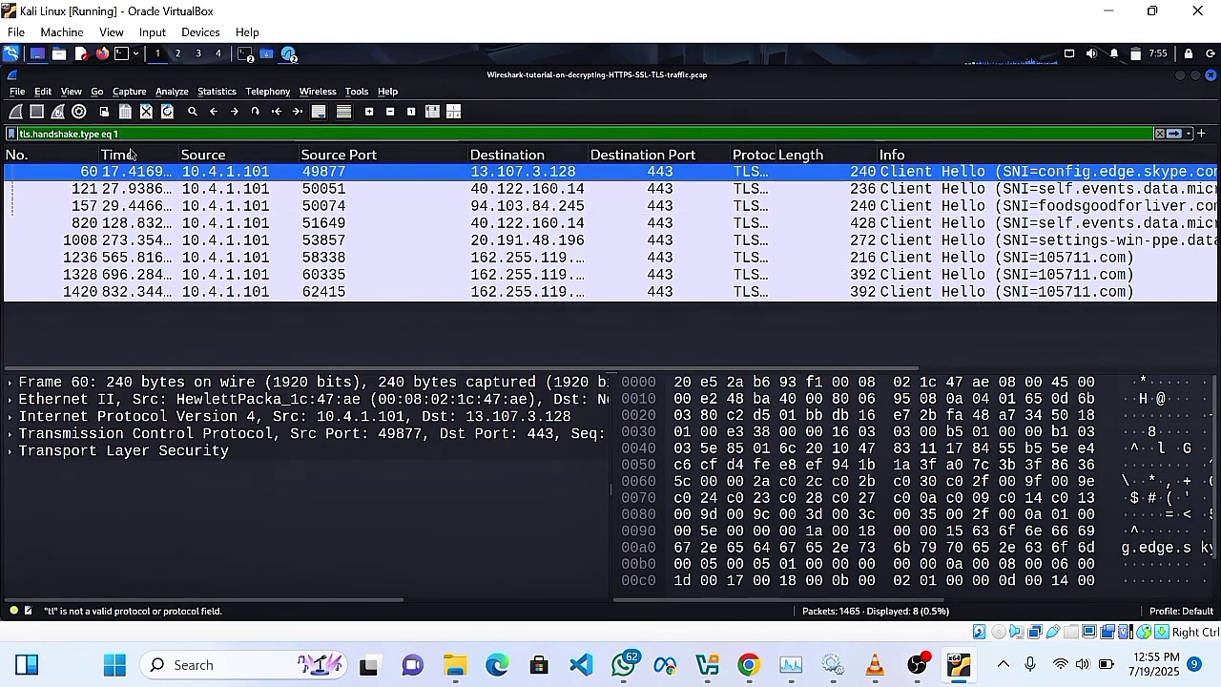
pyautogui.press('BackSpace')
pyautogui.press('BackSpace')
pyautogui.press('BackSpace')
pyautogui.press('BackSpace')
pyautogui.press('BackSpace')
pyautogui.press('BackSpace')
pyautogui.press('BackSpace')
pyautogui.press('BackSpace')
pyautogui.press('BackSpace')
pyautogui.press('BackSpace')
pyautogui.press('BackSpace')
pyautogui.press('BackSpace')
pyautogui.press('BackSpace')
pyautogui.press('BackSpace')
pyautogui.press('BackSpace')
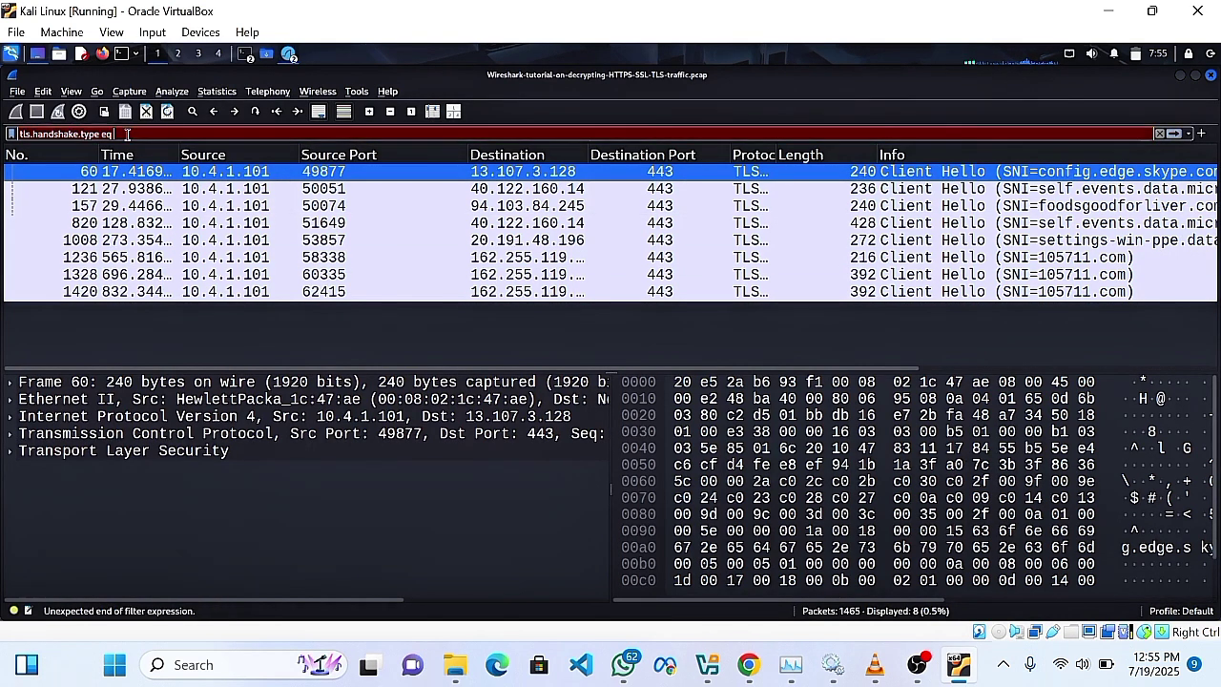
pyautogui.press('BackSpace')
pyautogui.press('BackSpace')
pyautogui.press('BackSpace')
pyautogui.press('BackSpace')
pyautogui.press('BackSpace')
pyautogui.press('BackSpace')
pyautogui.press('BackSpace')
pyautogui.press('BackSpace')
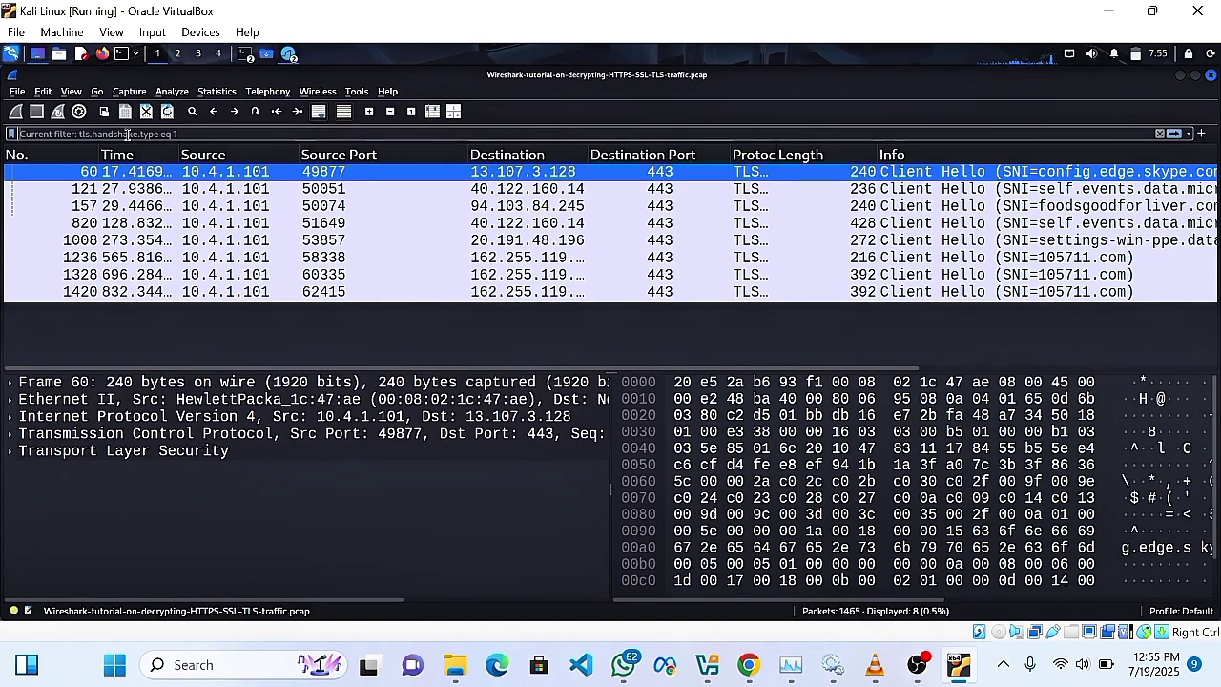
# Filter the packet list with (http.request or tls.handshake.type eq 1) and !(ssdp)
pyautogui.write('(htt')
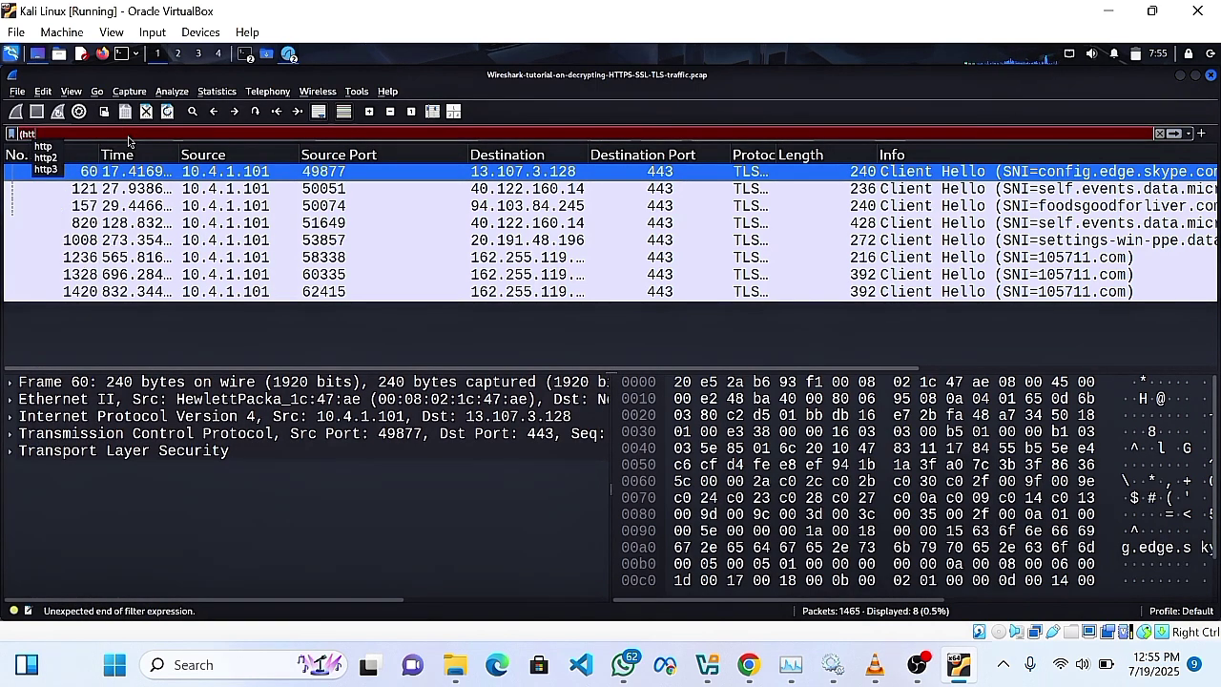
pyautogui.write('p.req')
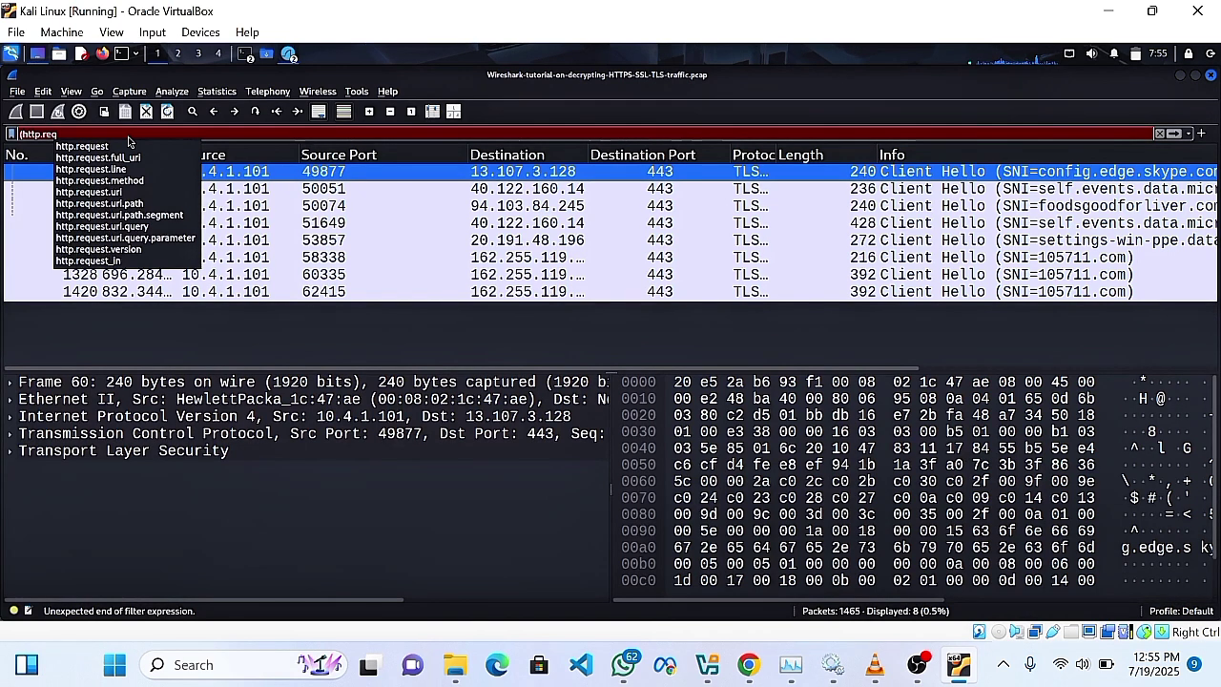
pyautogui.click(121, 146)
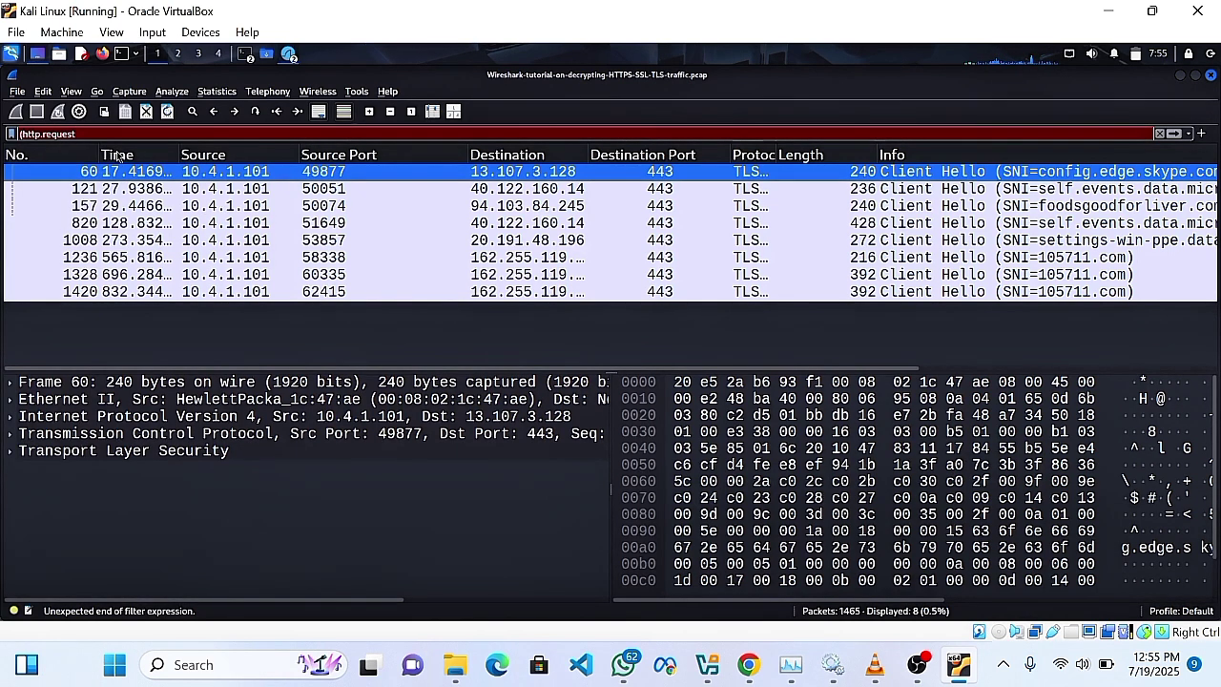
pyautogui.write('or tls.han')
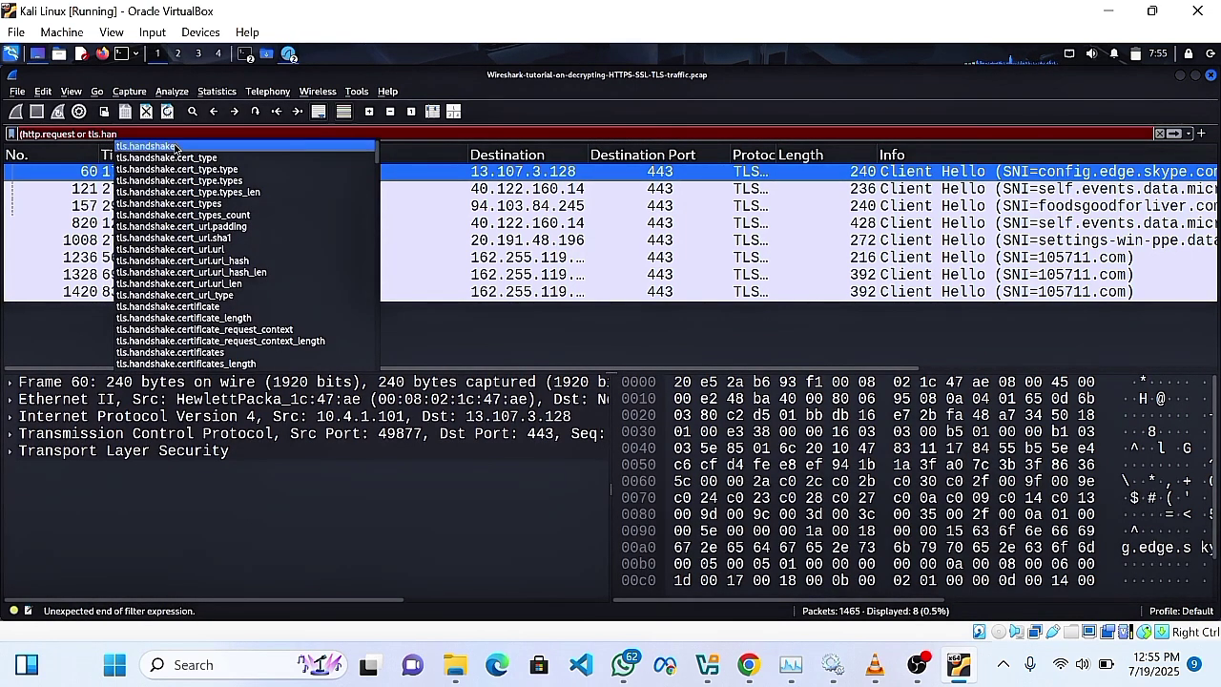
pyautogui.click(176, 146)
pyautogui.write('.type')
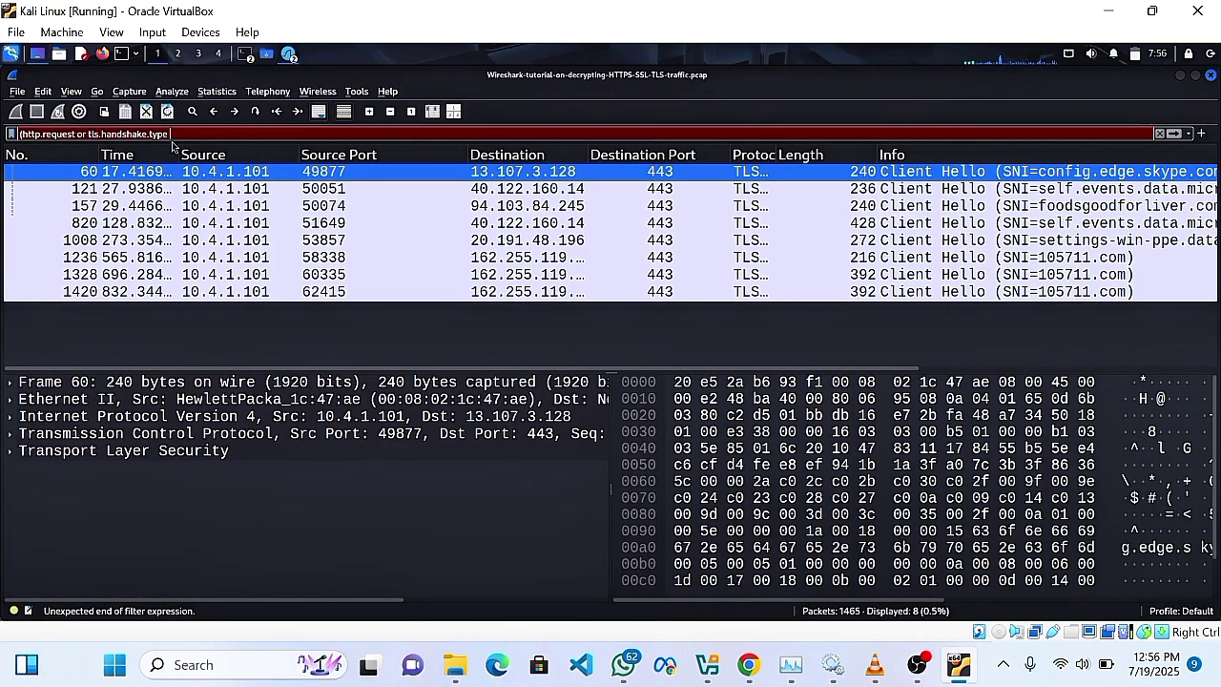
pyautogui.write(' eq 1')
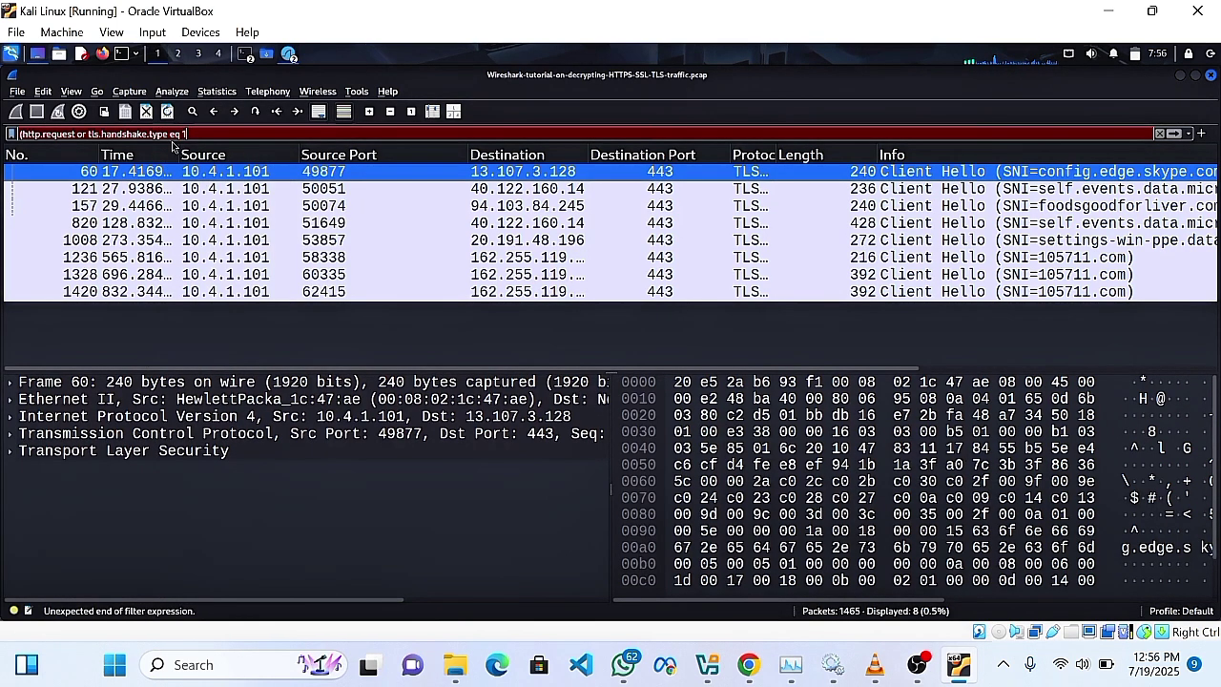
pyautogui.write(')')
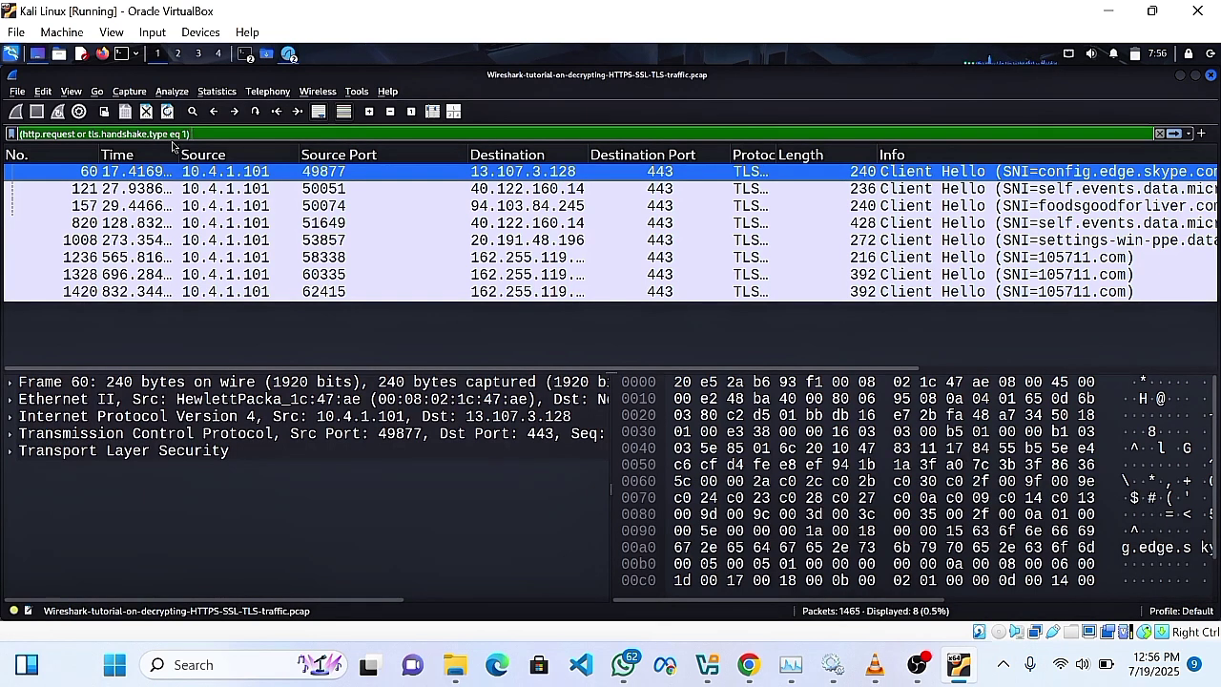
pyautogui.write(' and ')
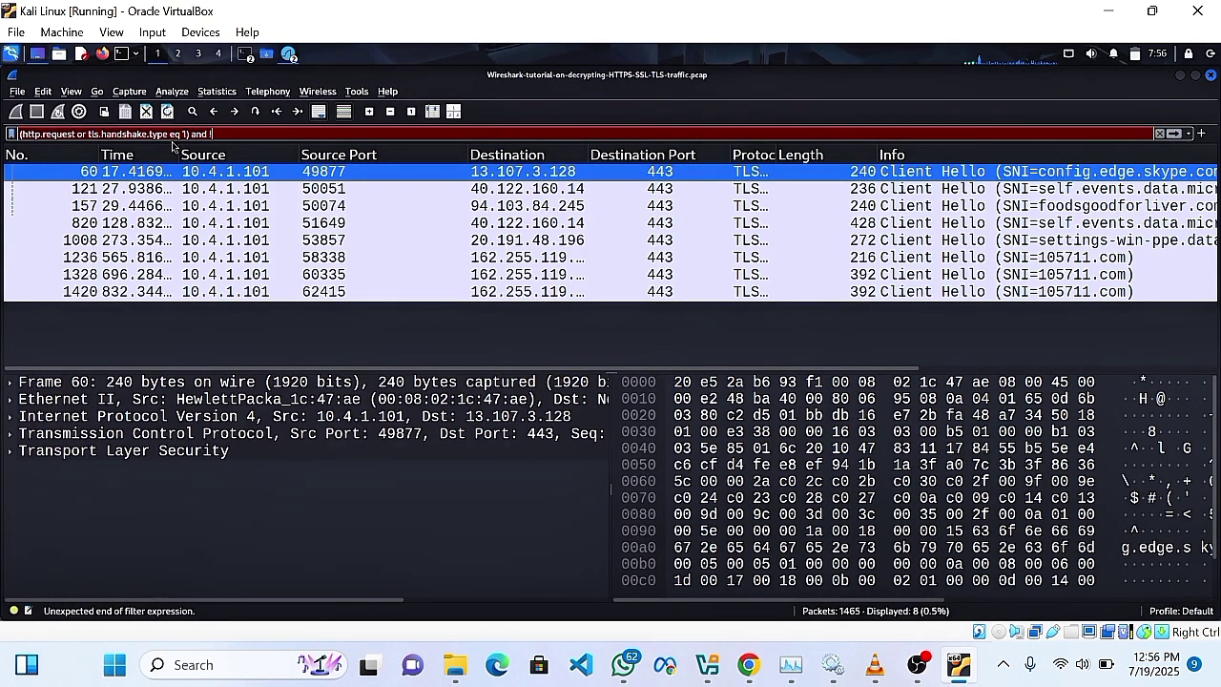
pyautogui.write('!(ssdp)')
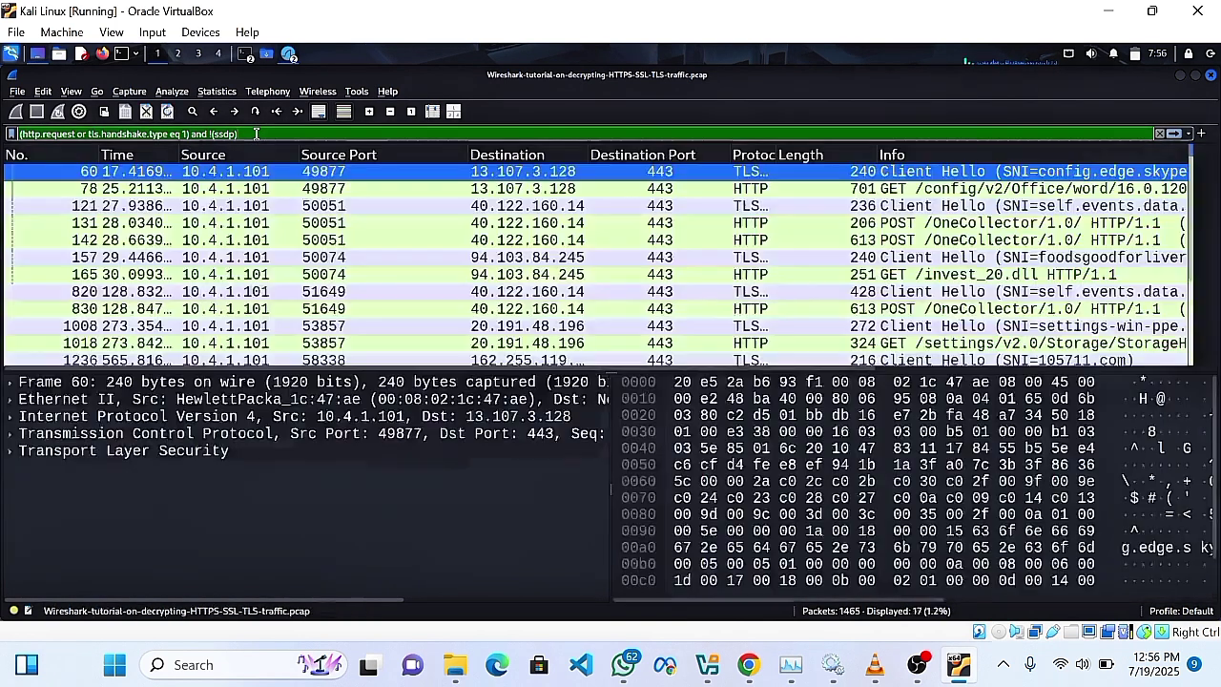
pyautogui.press('Return')
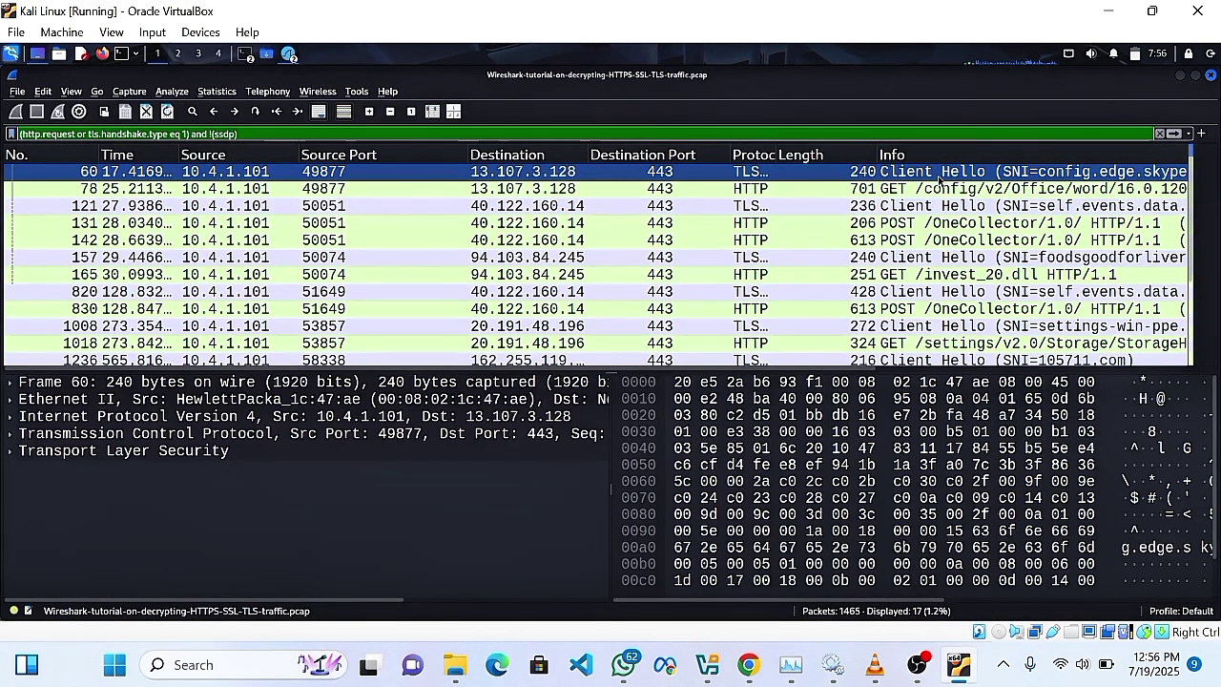
# Follow the TCP stream of HTTP packet 78, the GET request for /config/v2/Office/word, and close the stream window after viewing it
pyautogui.click(744, 196)
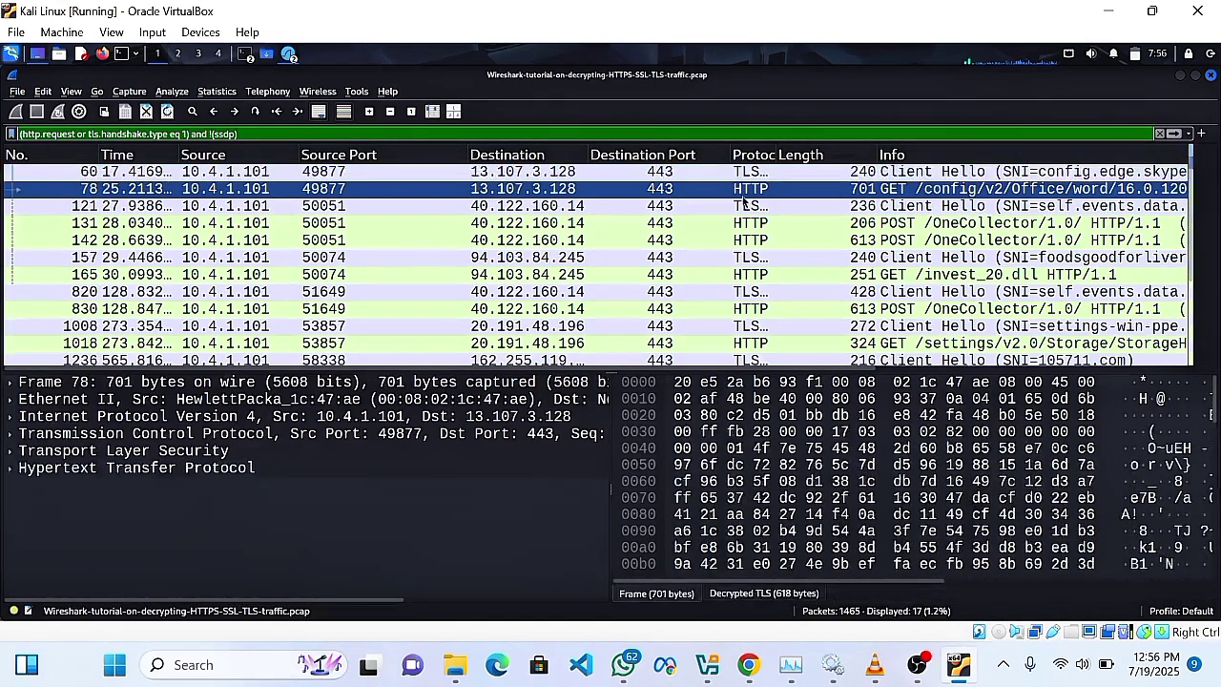
pyautogui.rightClick(744, 198)
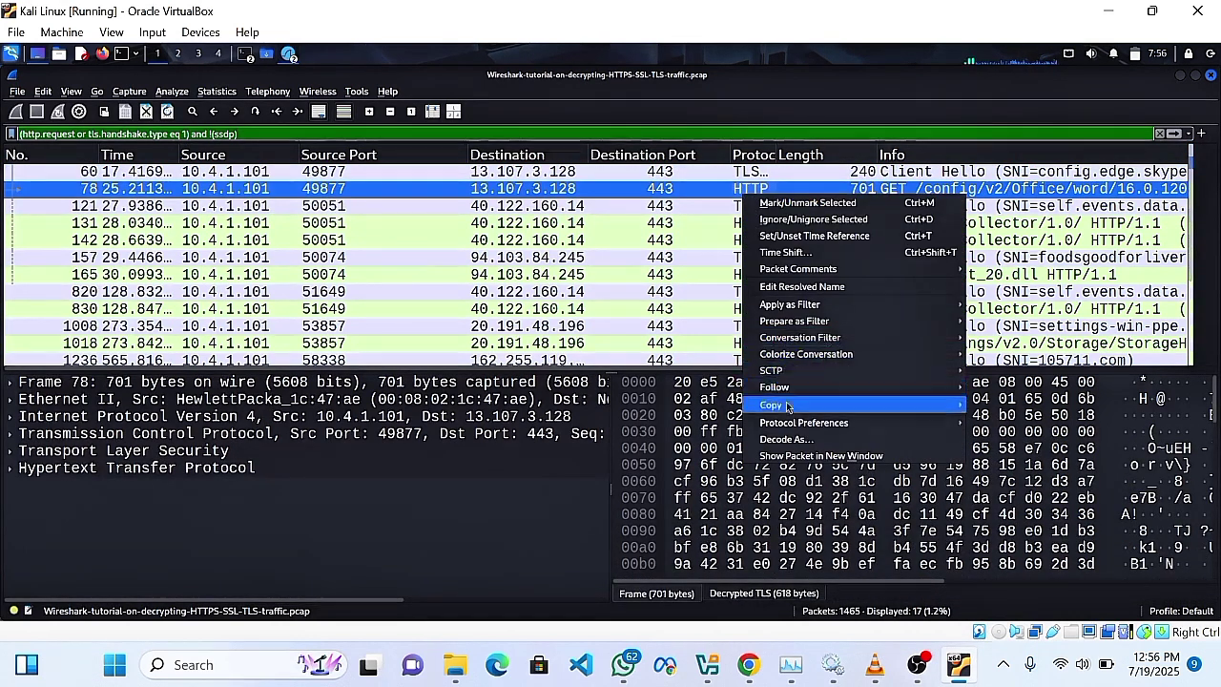
pyautogui.moveTo(788, 391)
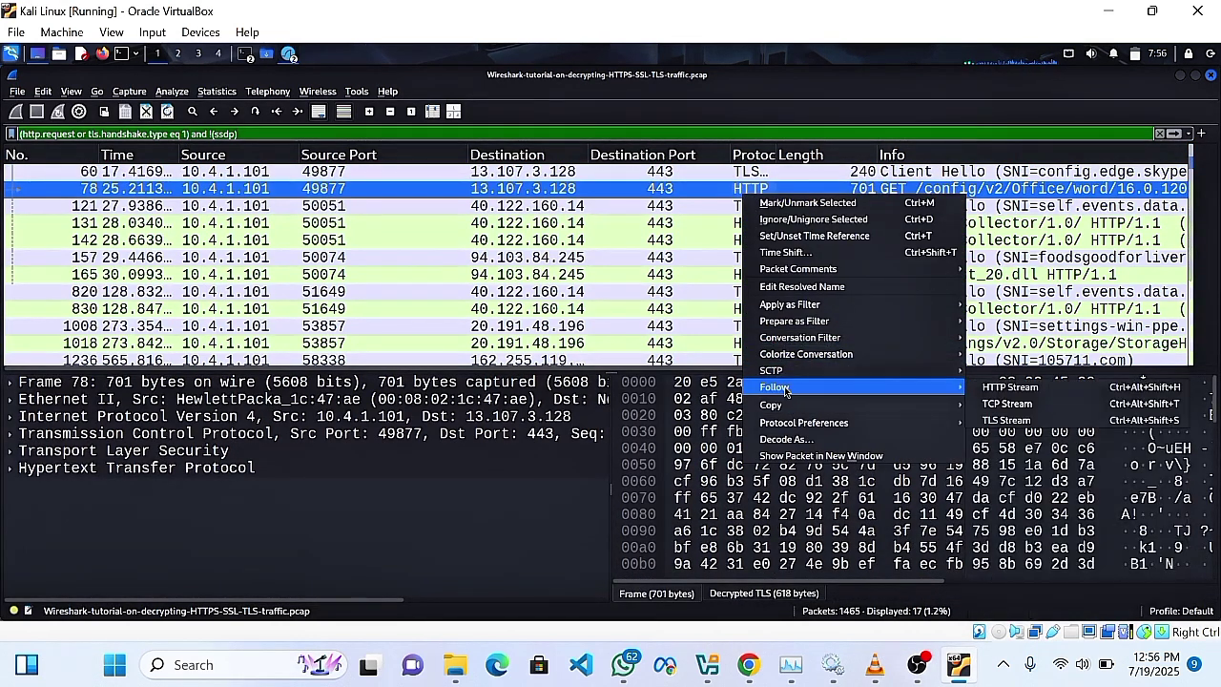
pyautogui.click(1009, 405)
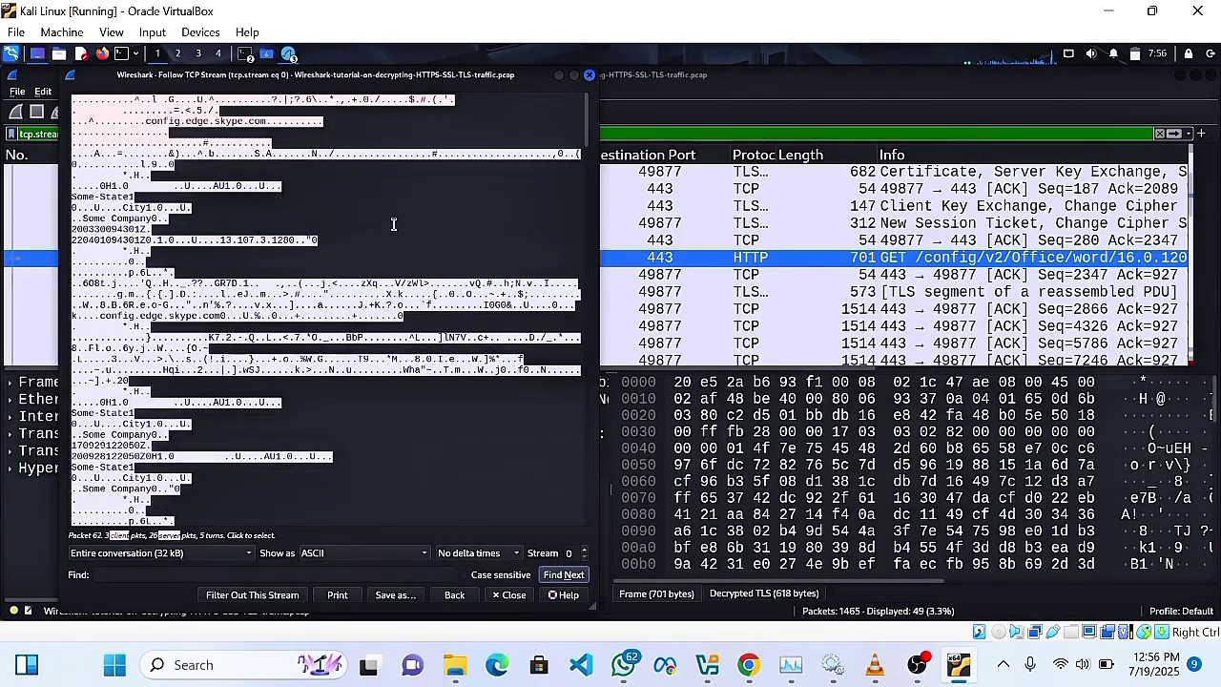
pyautogui.click(581, 103)
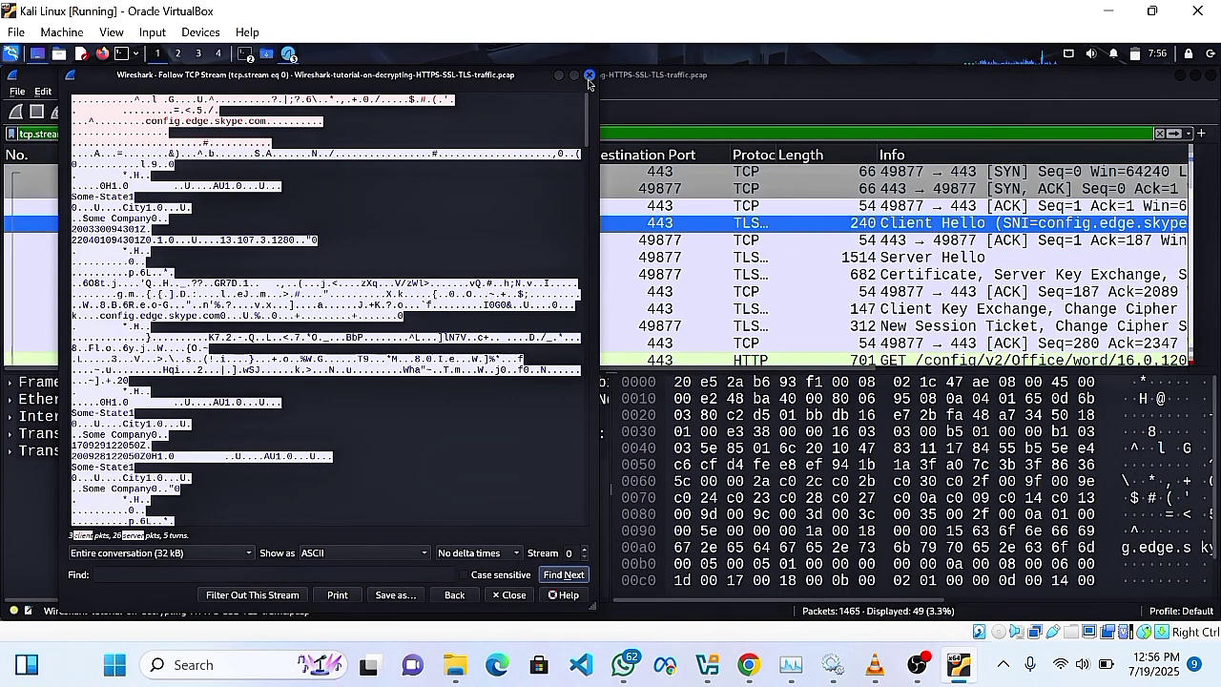
pyautogui.click(588, 77)
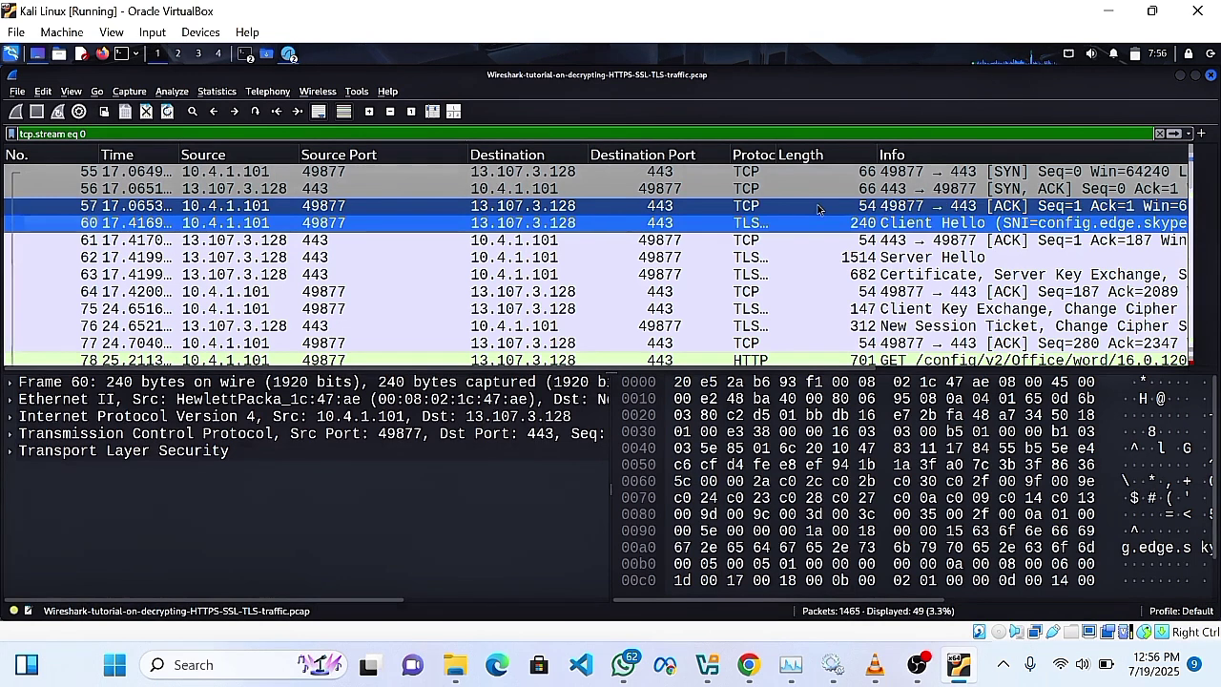
# Replace the display filter with (http.request or tls.handshake.type eq 1) and !(ssdp) and apply it
pyautogui.tripleClick(168, 131)
pyautogui.press('BackSpace')
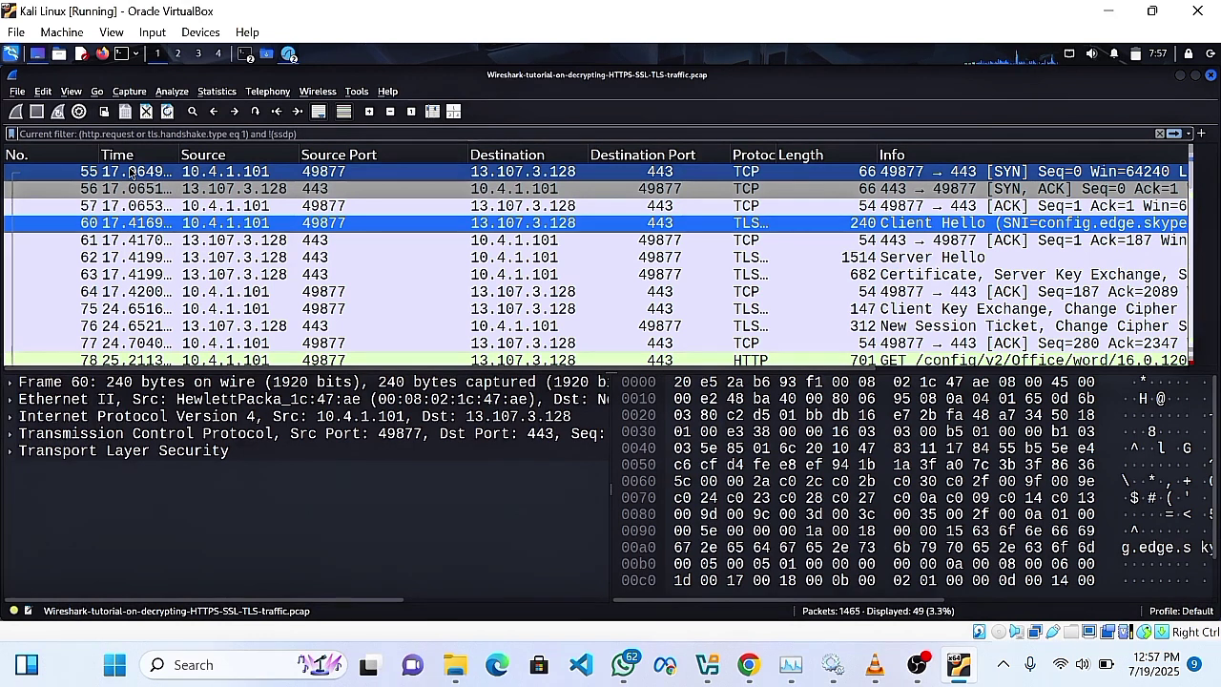
pyautogui.write('(')
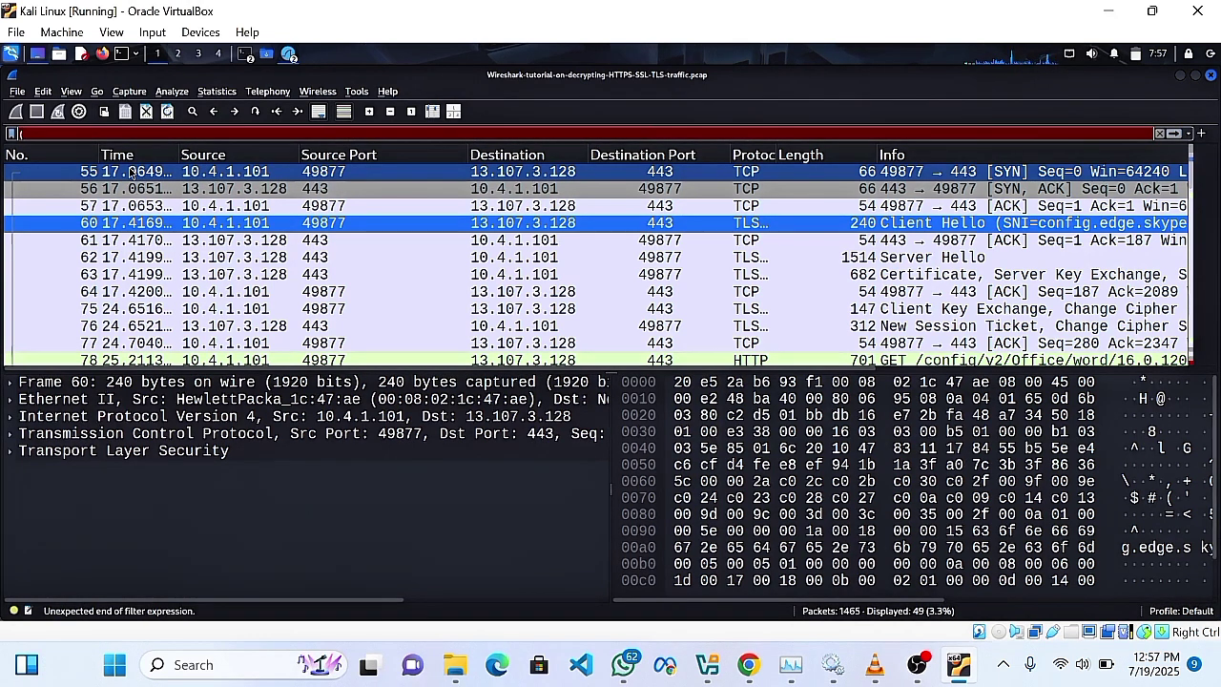
pyautogui.write('htt')
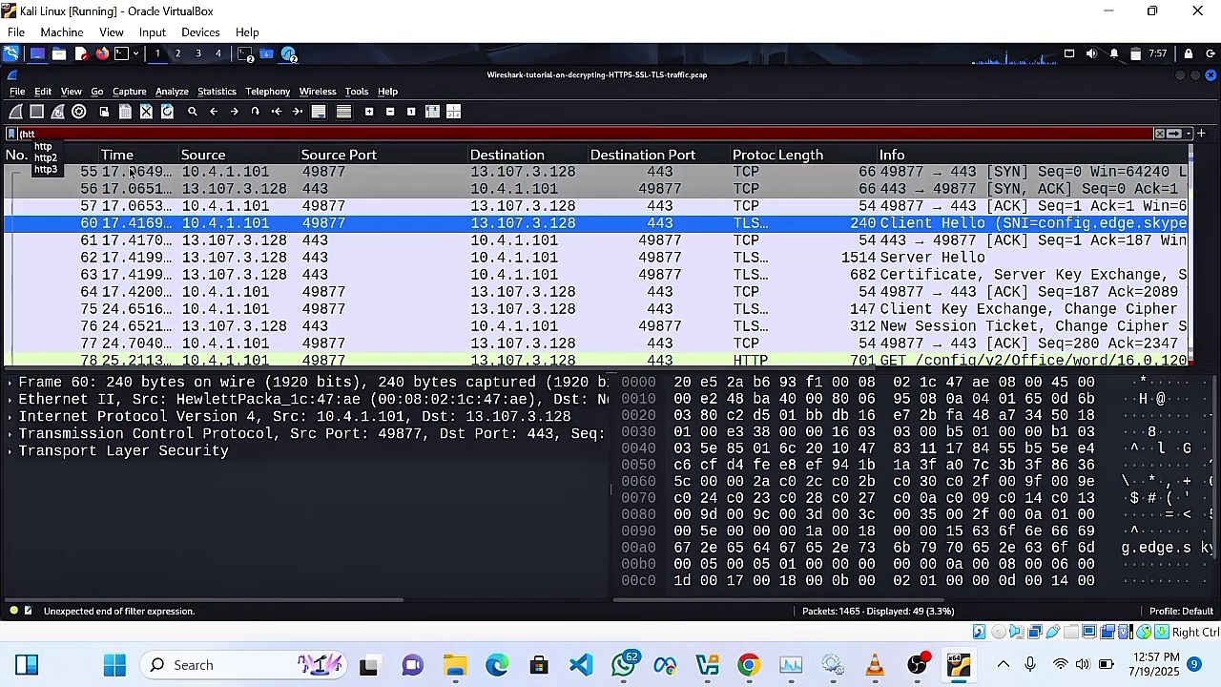
pyautogui.write('p.req')
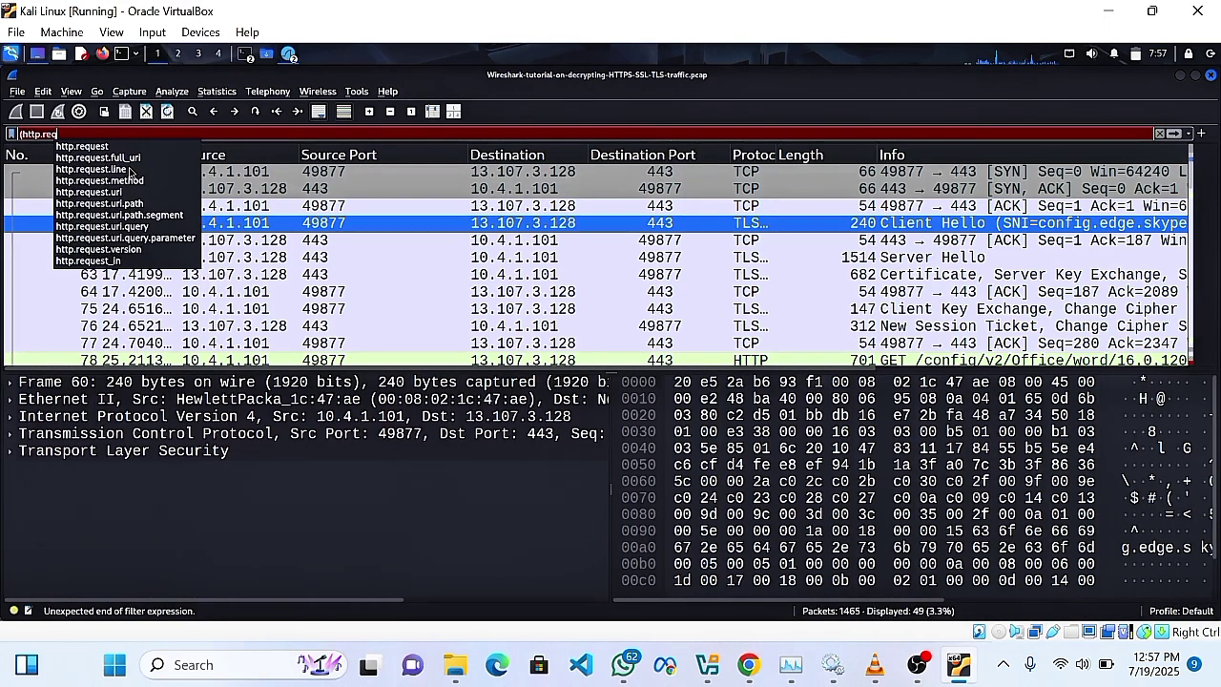
pyautogui.click(100, 148)
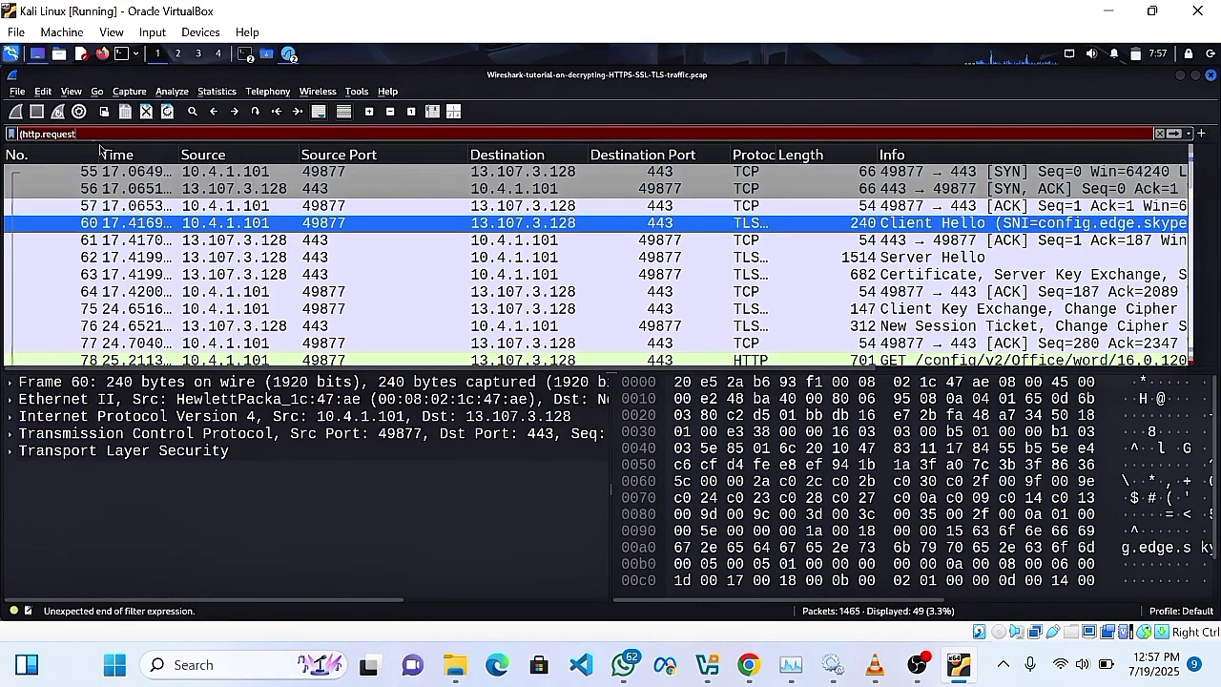
pyautogui.write('or t')
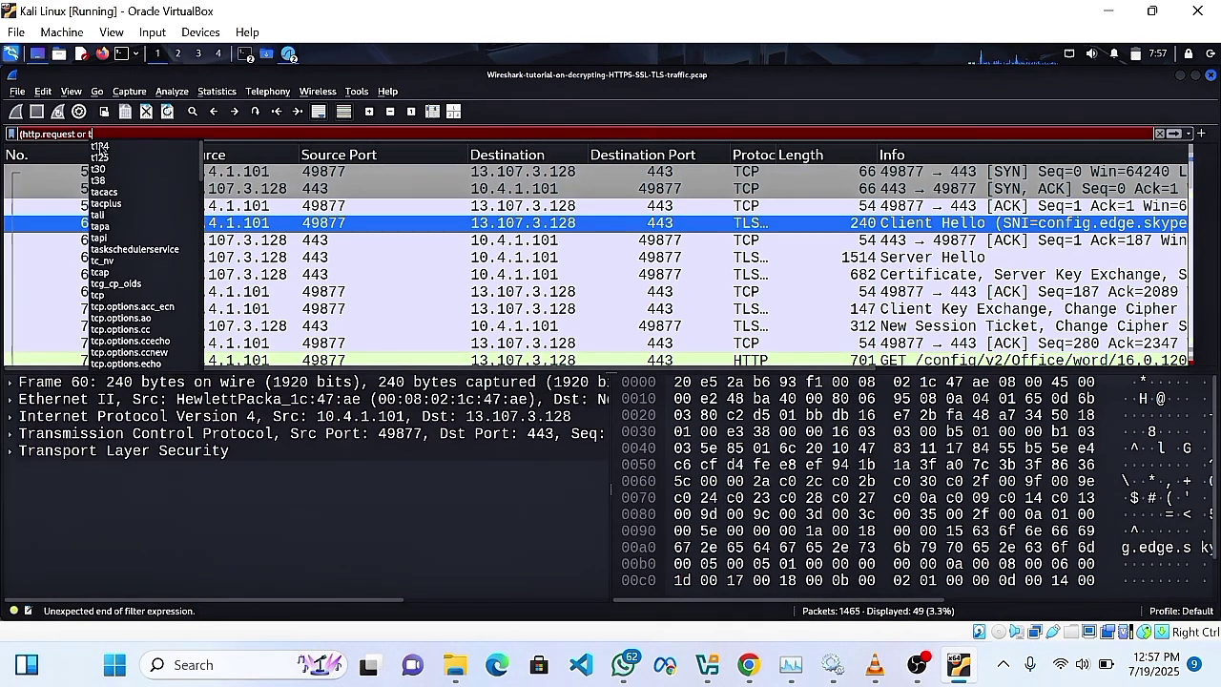
pyautogui.write('ls.ha')
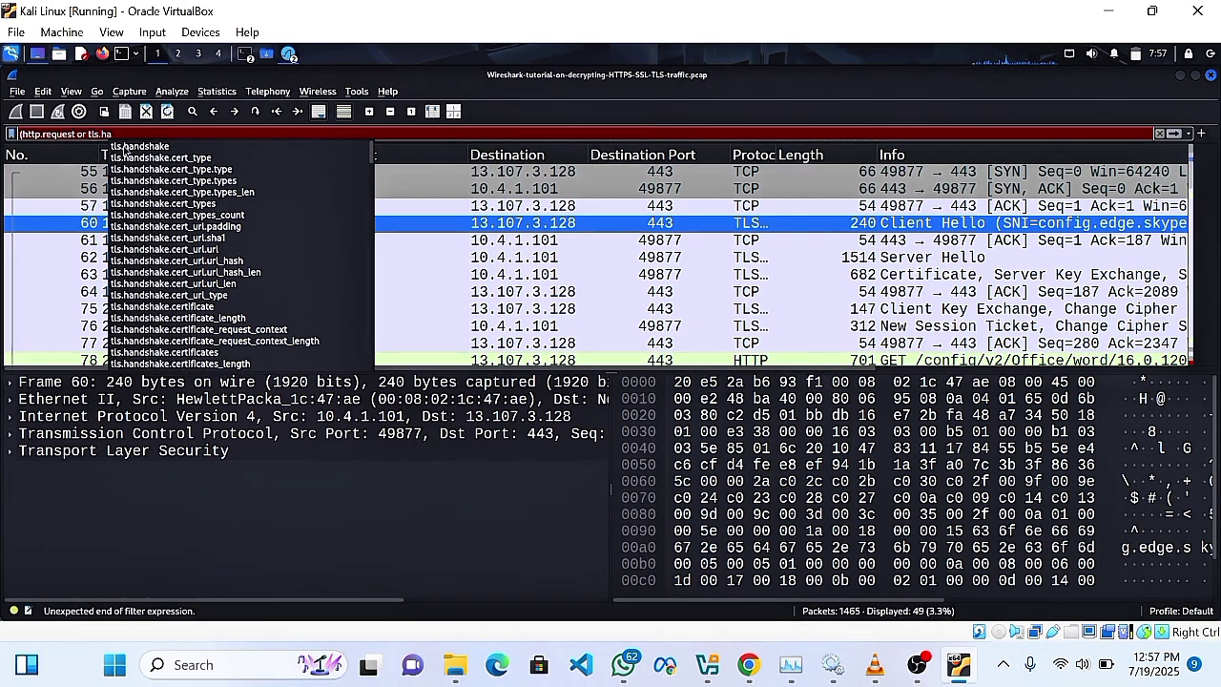
pyautogui.click(140, 148)
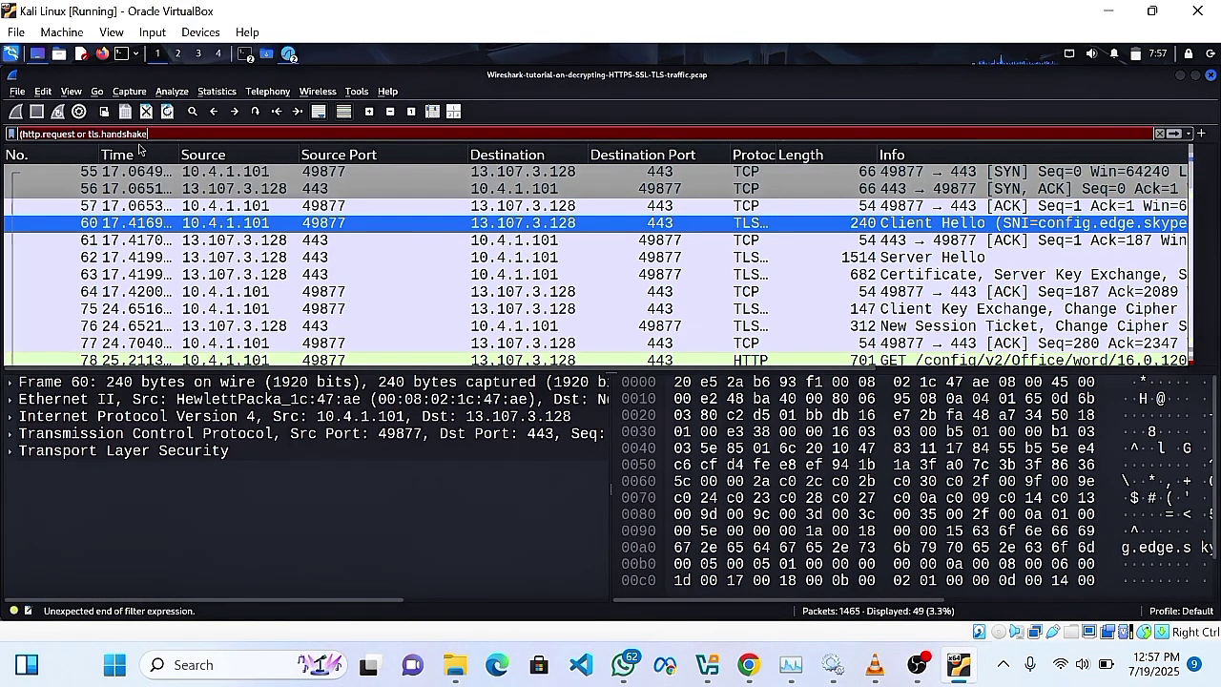
pyautogui.write('.t')
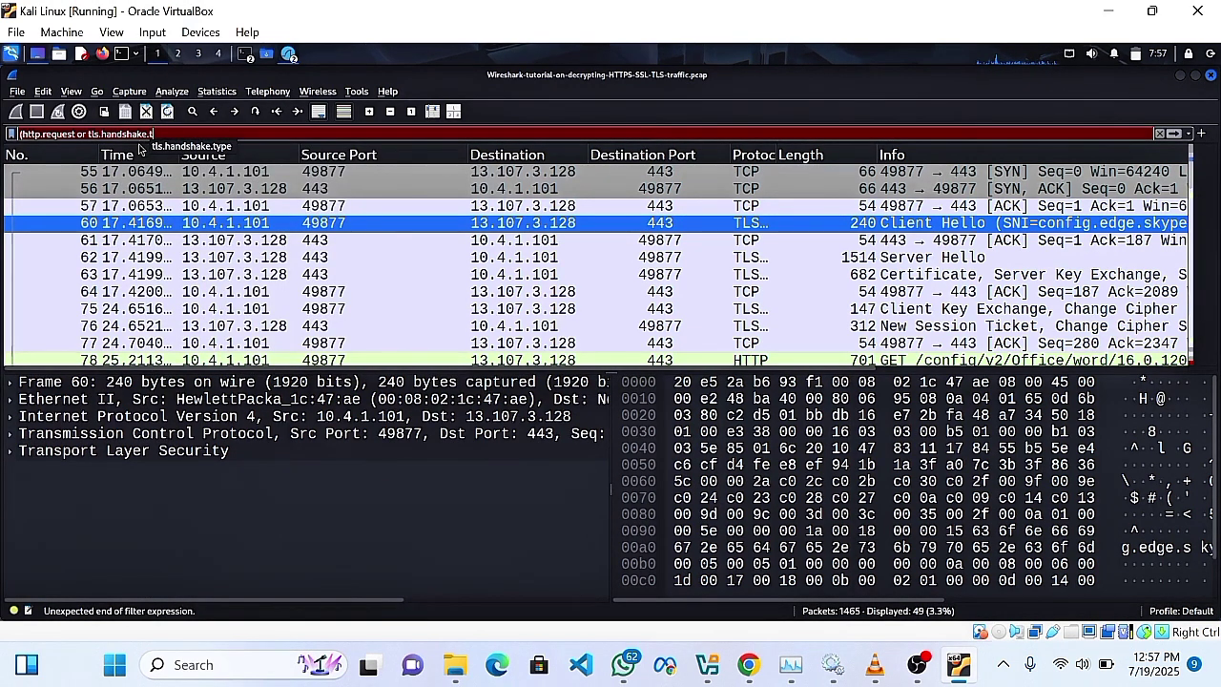
pyautogui.click(186, 150)
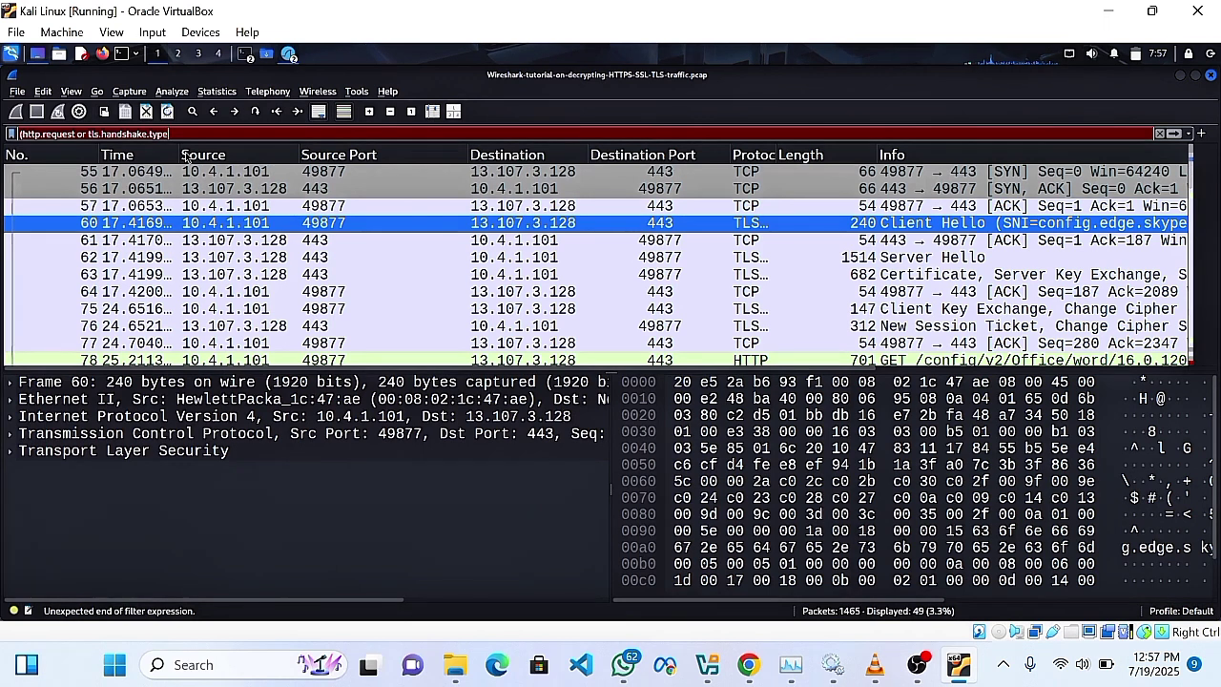
pyautogui.write('eq')
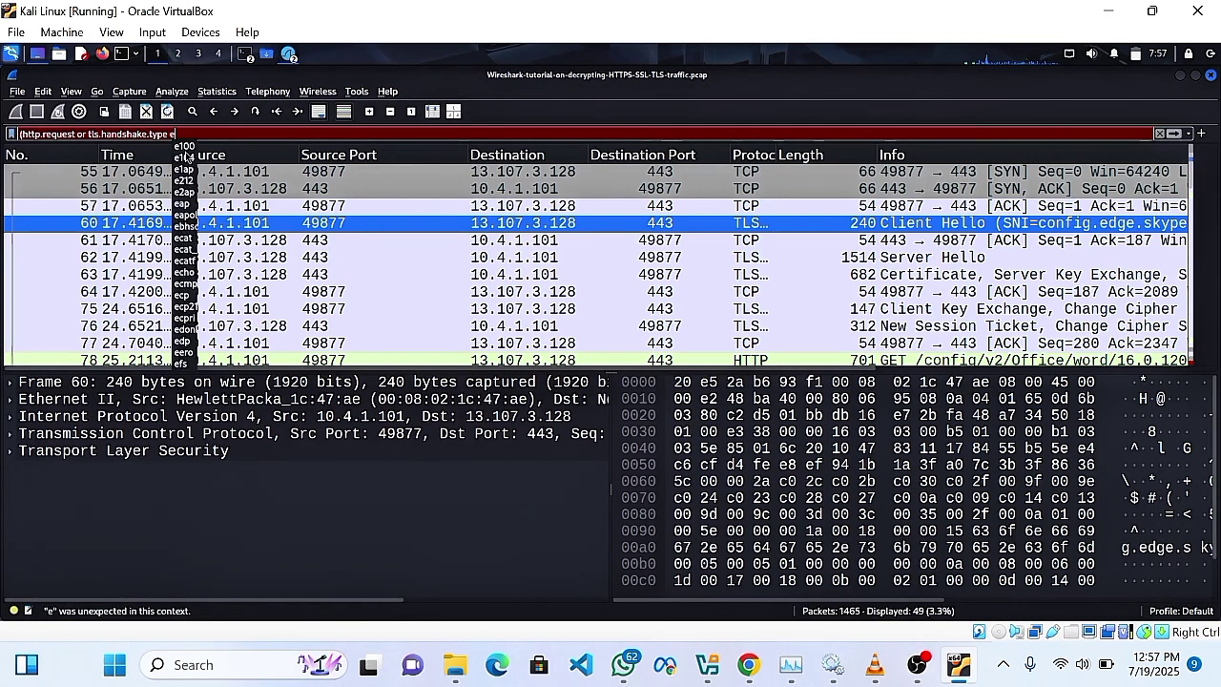
pyautogui.write('1')
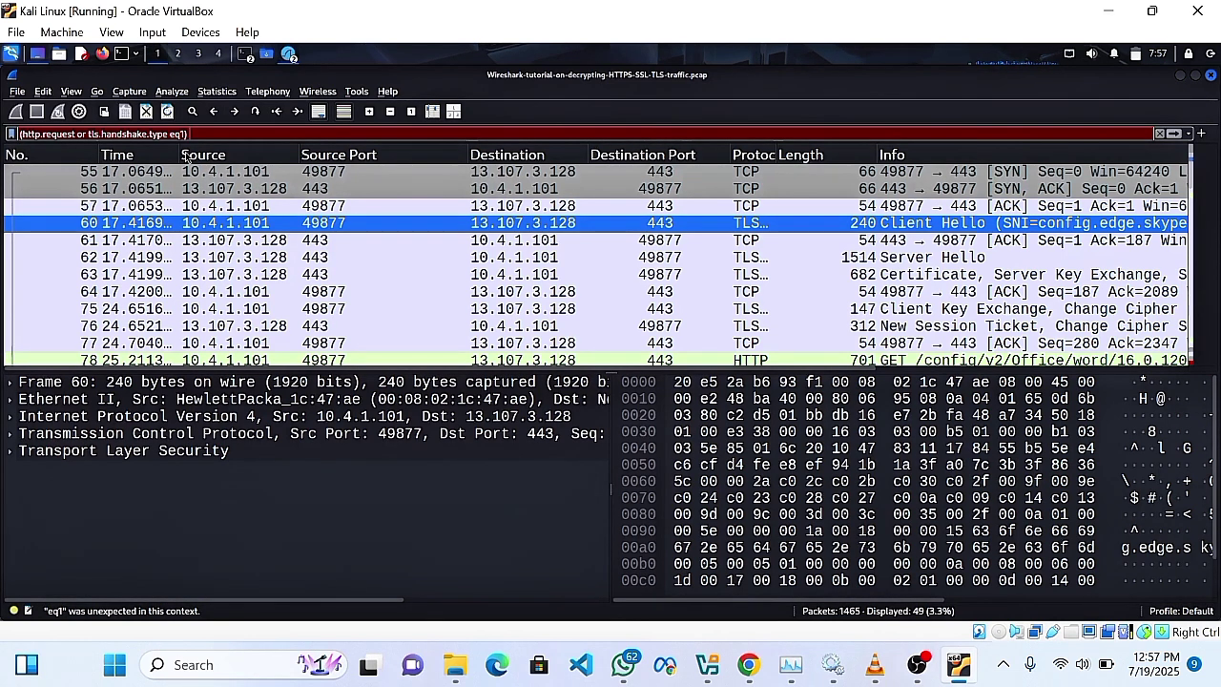
pyautogui.press('BackSpace')
pyautogui.press('BackSpace')
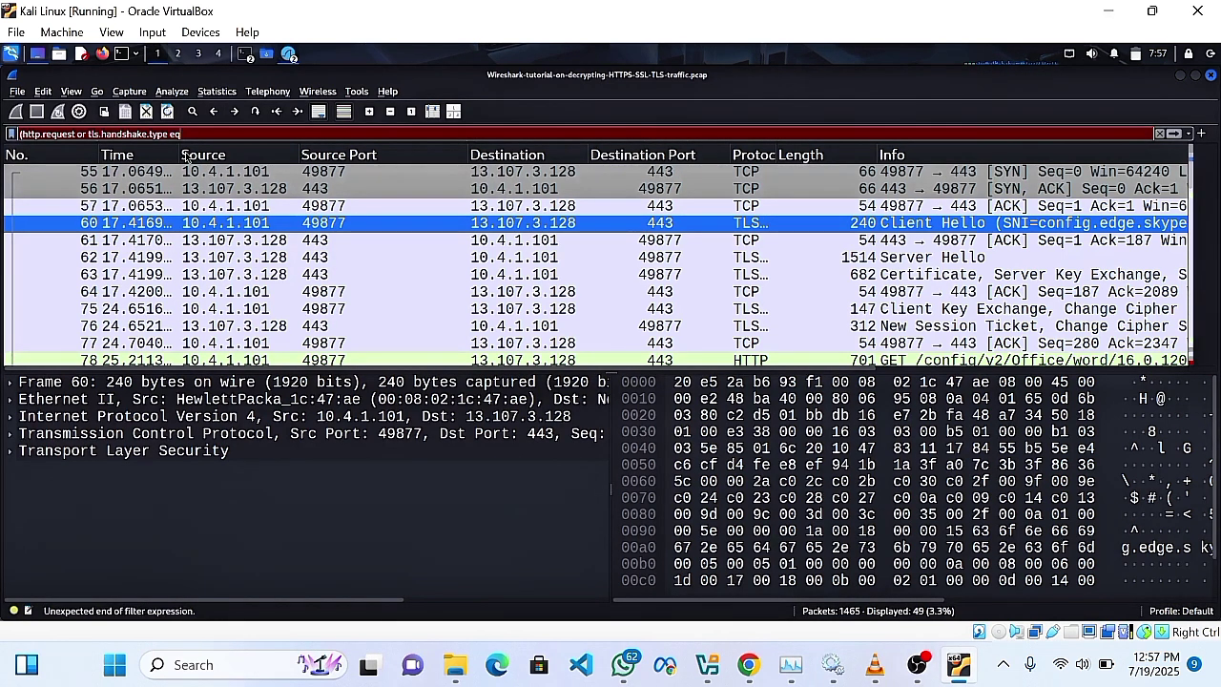
pyautogui.write('1) and !(ss')
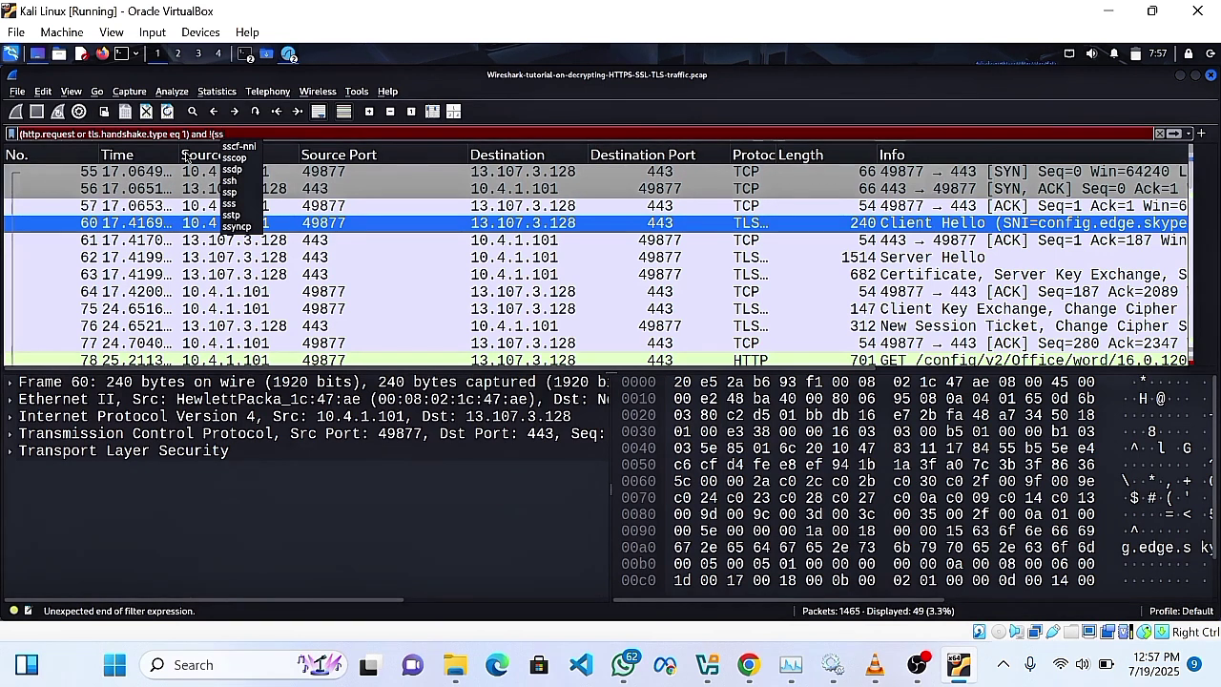
pyautogui.write('dp')
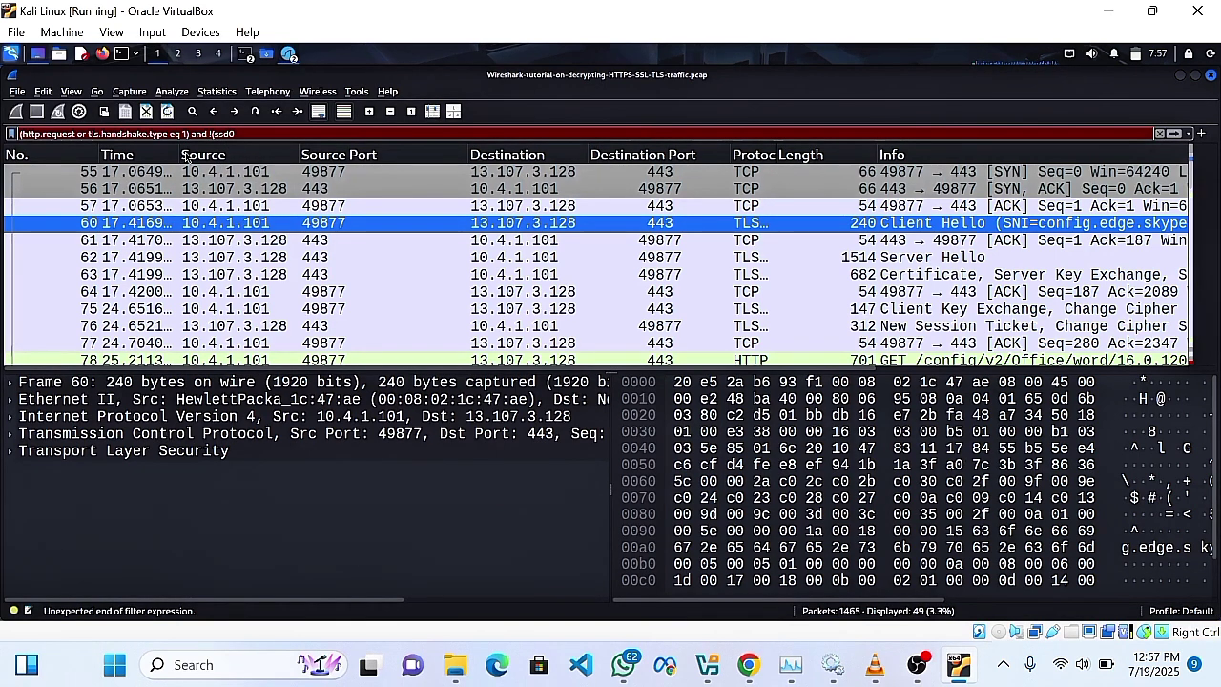
pyautogui.write(')')
pyautogui.press('Return')
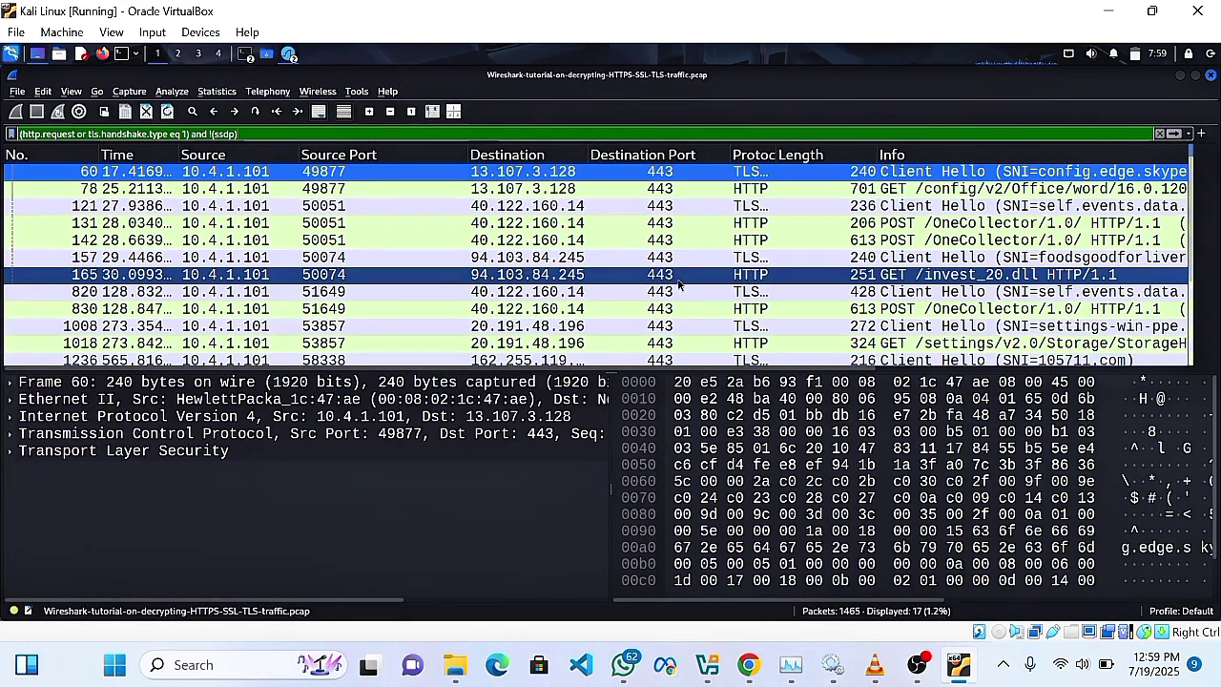
# Follow the TLS stream of HTTP packet 165, the GET request for /invest_20.dll
pyautogui.rightClick(756, 277)
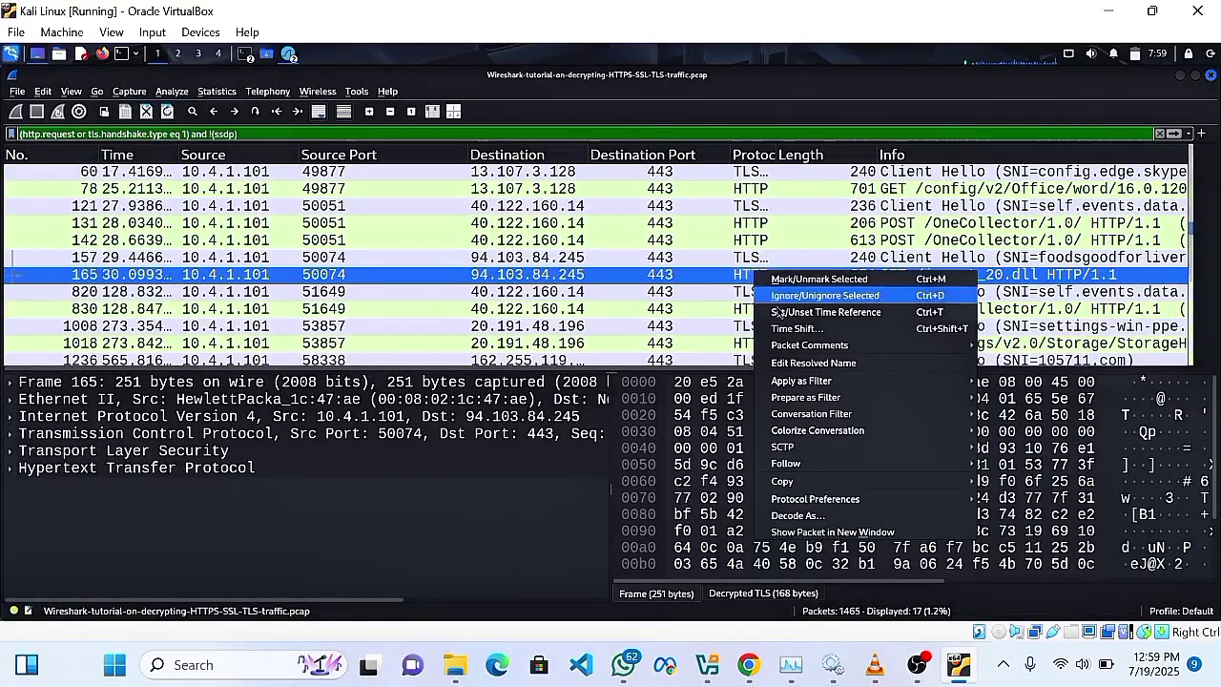
pyautogui.moveTo(825, 466)
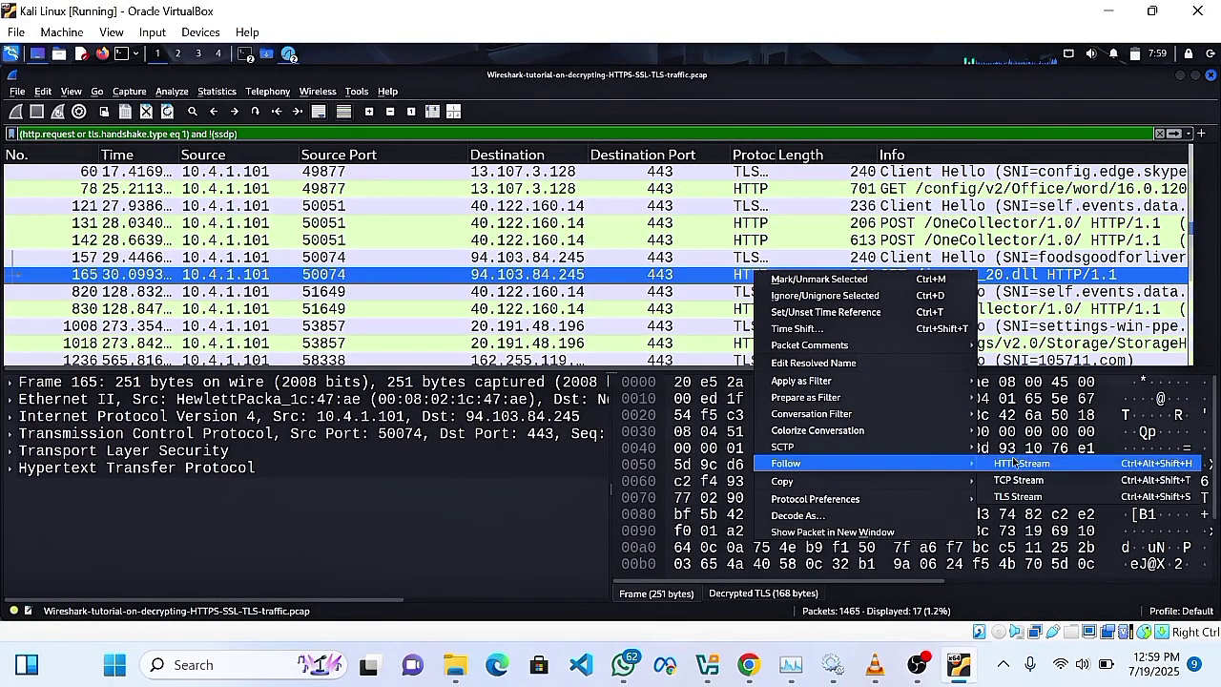
pyautogui.click(1017, 497)
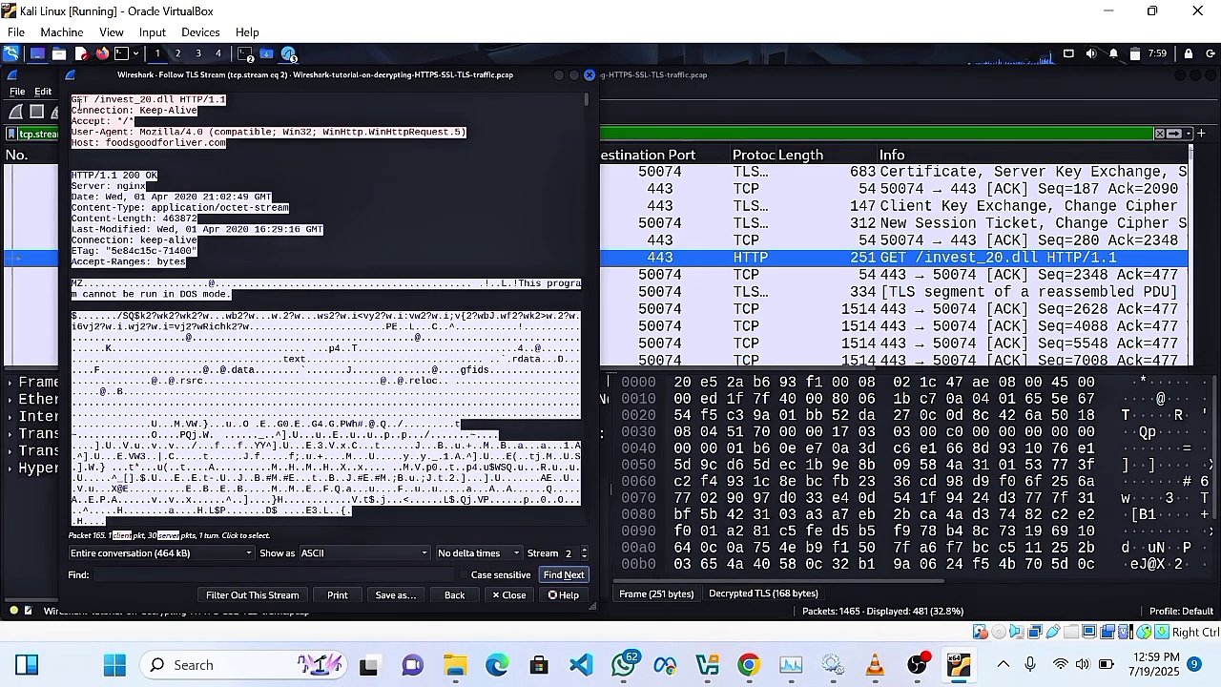
# Examine the request headers and the server's response headers in the decrypted TLS stream, including user agent, host, status, content type and length
pyautogui.moveTo(78, 99); pyautogui.dragTo(199, 111)
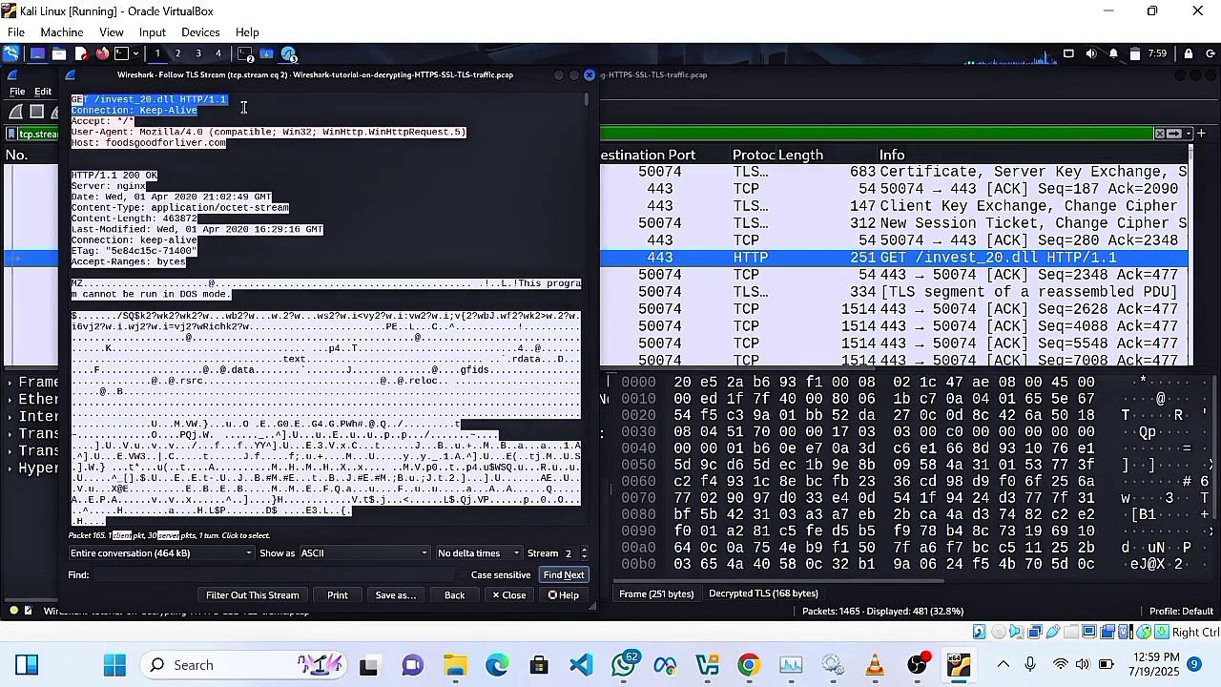
pyautogui.click(76, 125)
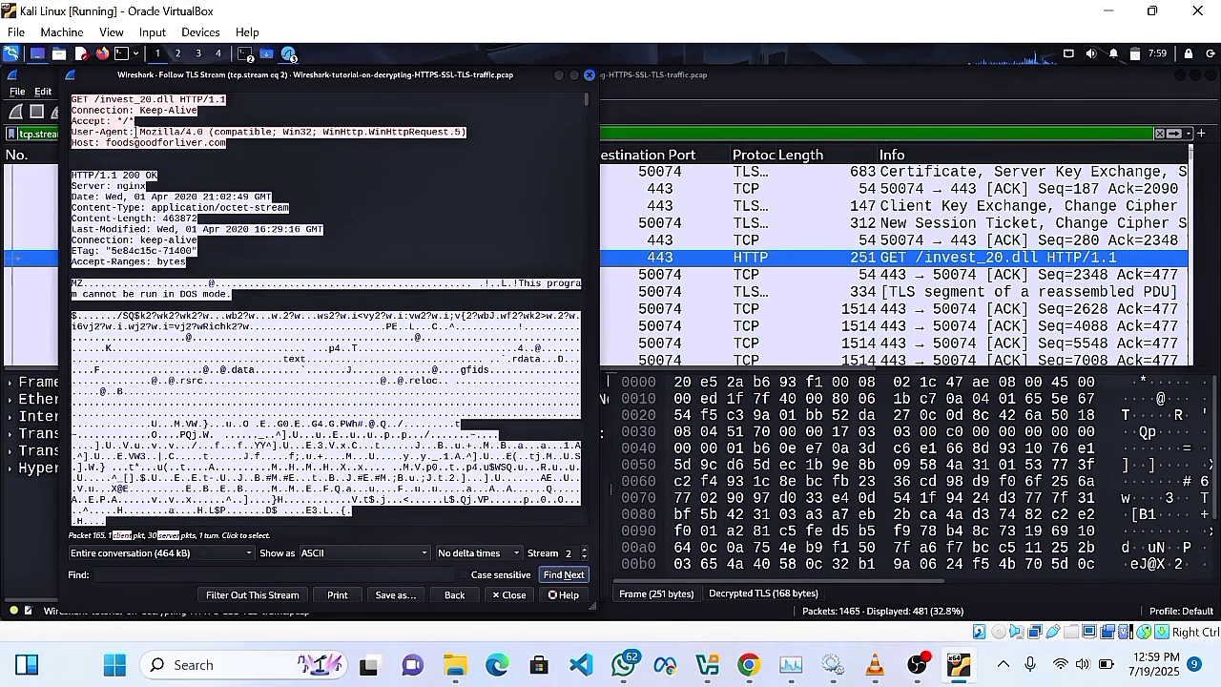
pyautogui.moveTo(137, 131); pyautogui.dragTo(214, 133)
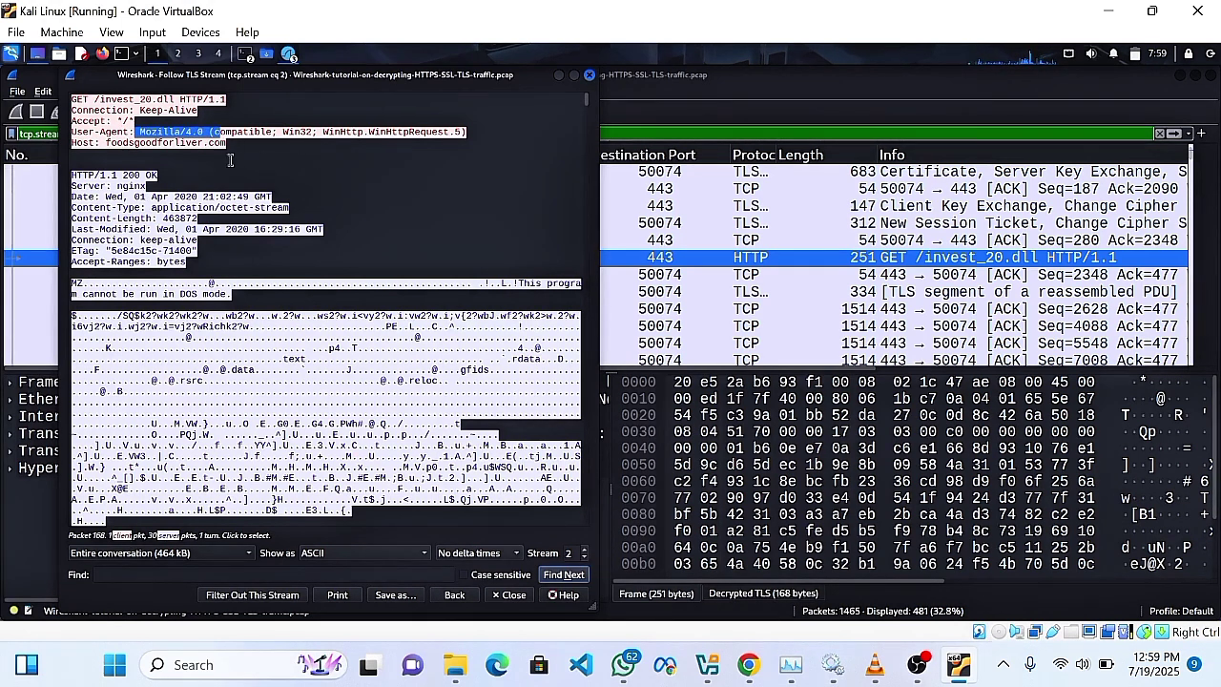
pyautogui.moveTo(106, 143); pyautogui.dragTo(227, 148)
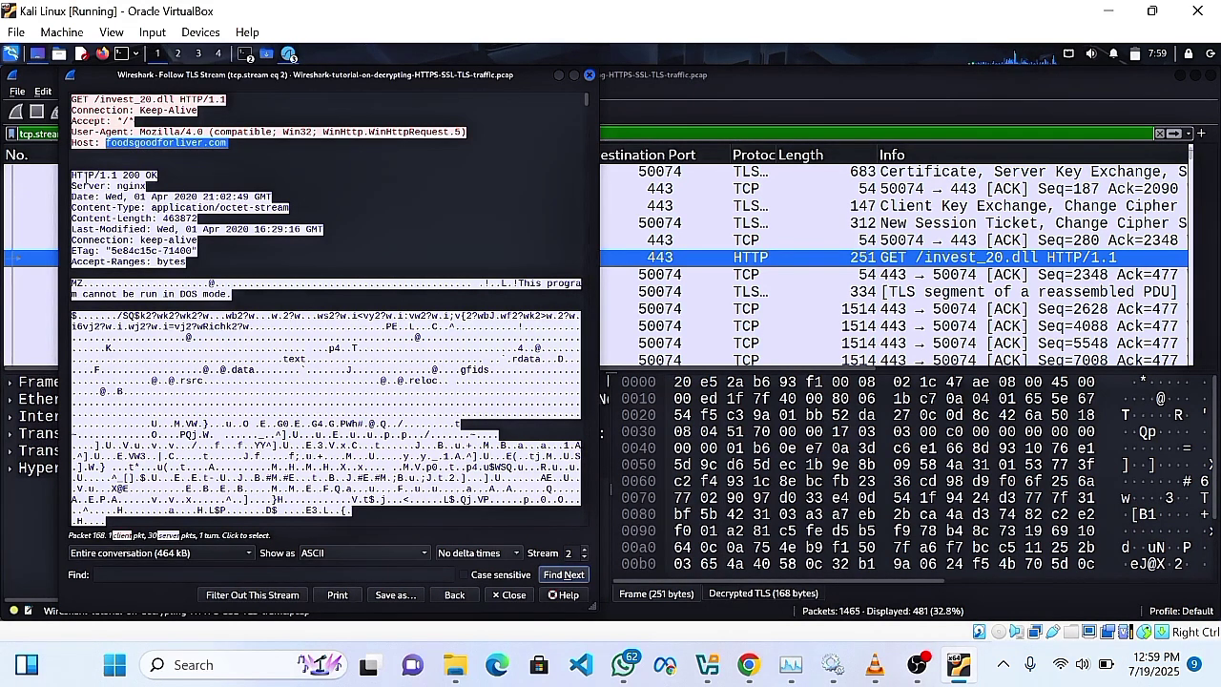
pyautogui.moveTo(73, 176); pyautogui.dragTo(210, 179)
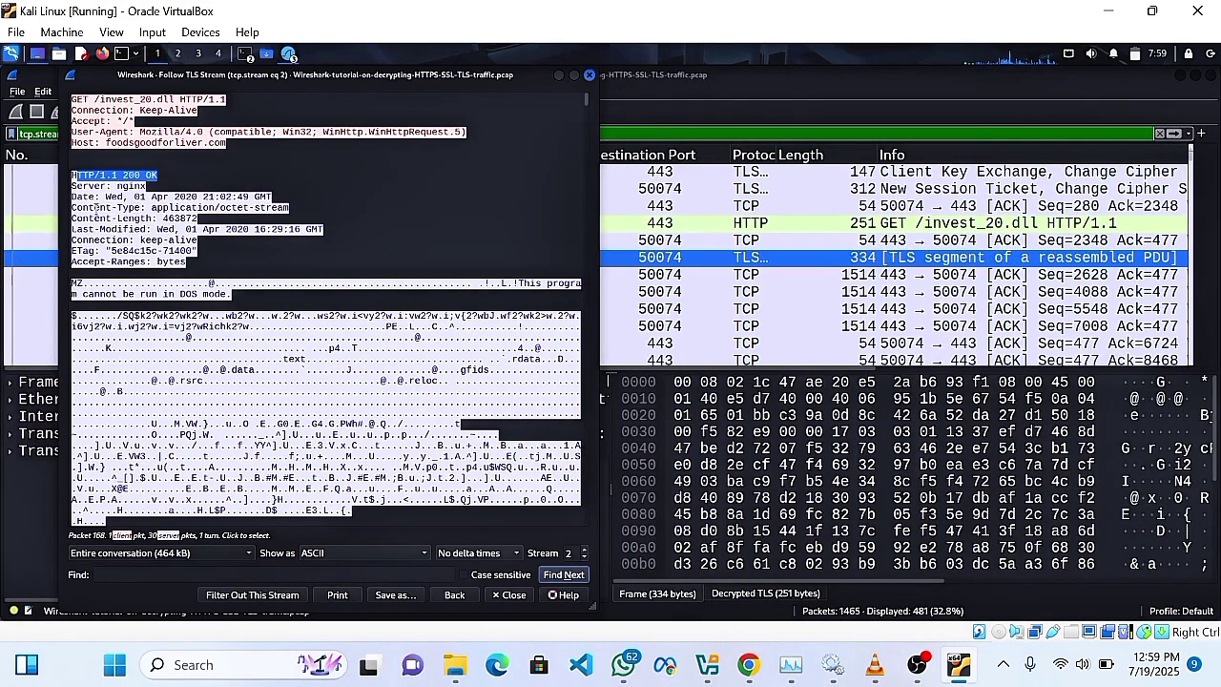
pyautogui.moveTo(89, 198); pyautogui.dragTo(295, 203)
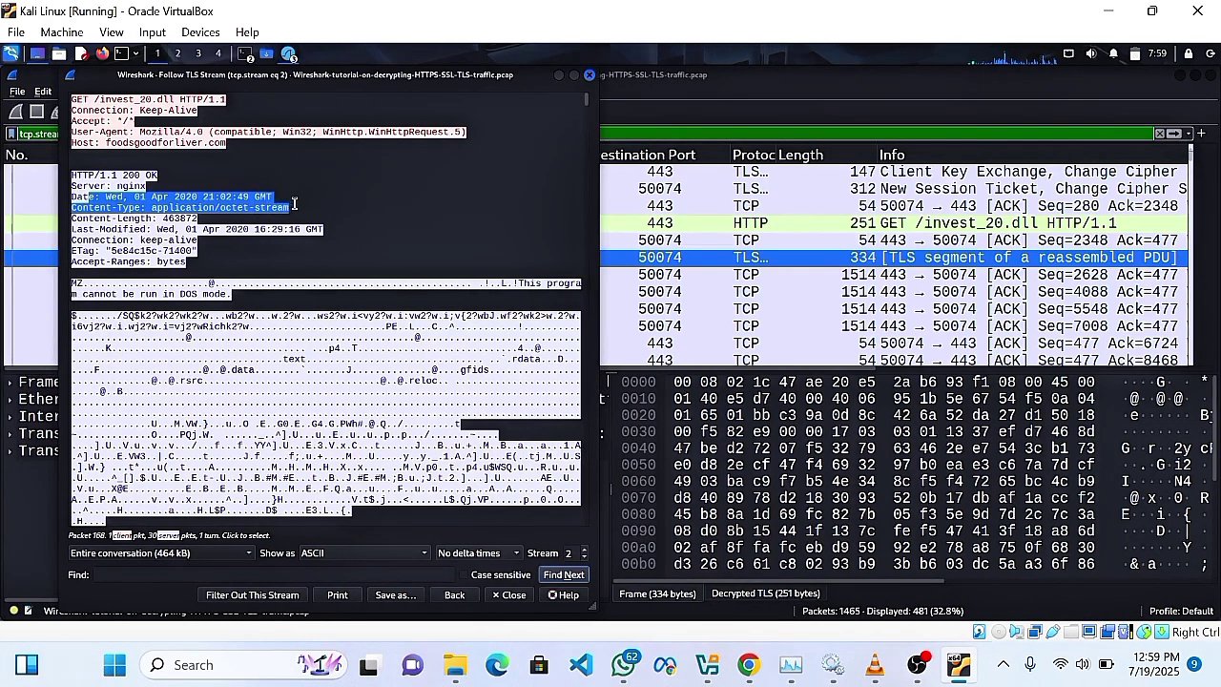
pyautogui.click(81, 208)
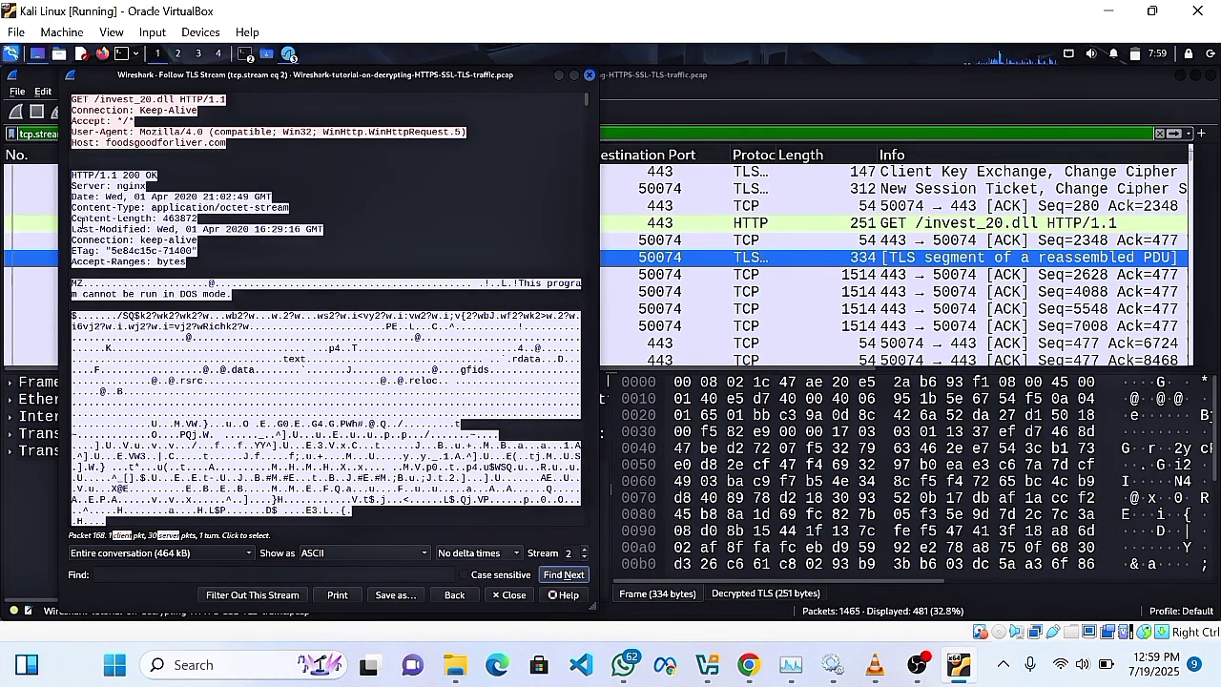
pyautogui.moveTo(82, 220); pyautogui.dragTo(166, 218)
pyautogui.moveTo(75, 229); pyautogui.dragTo(220, 230)
pyautogui.moveTo(82, 265); pyautogui.dragTo(212, 271)
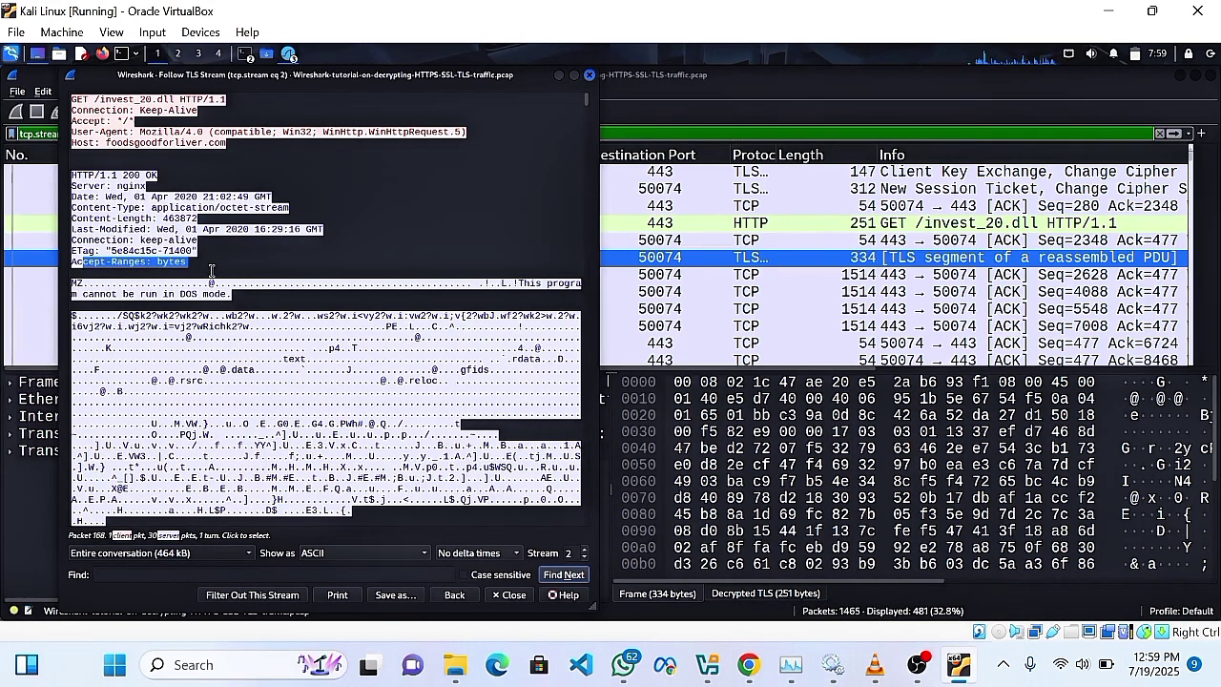
pyautogui.moveTo(72, 175); pyautogui.dragTo(174, 174)
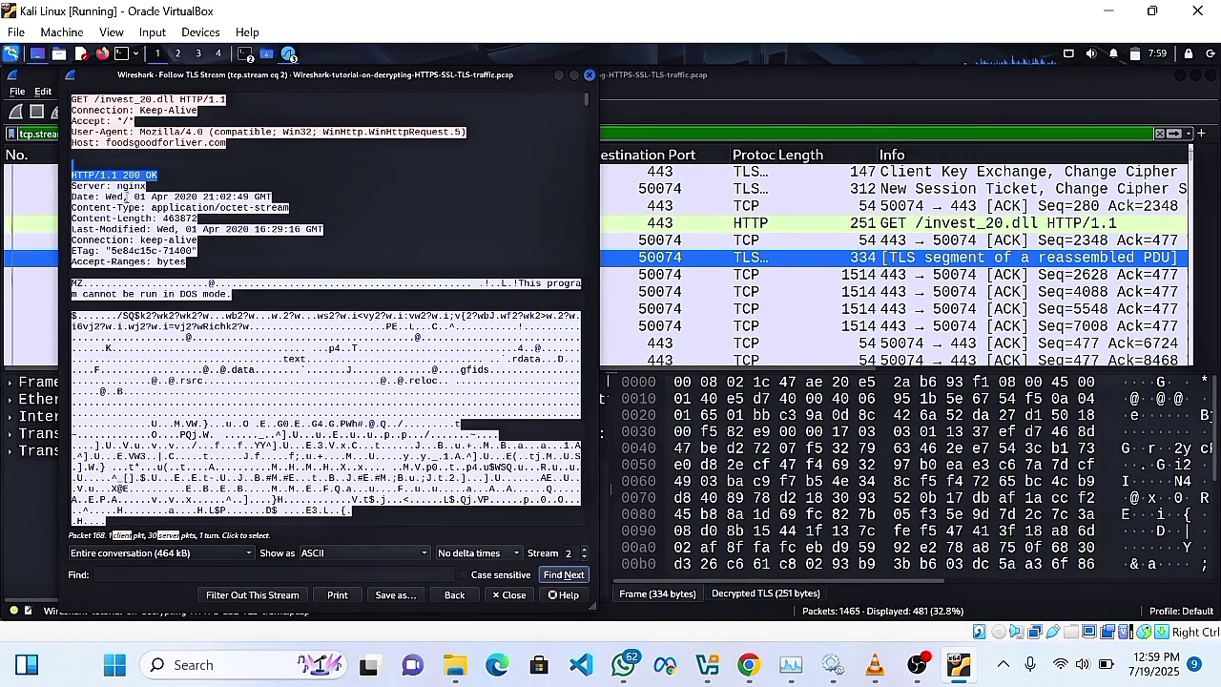
# Look through the DLL payload below the response headers and close the TLS stream window
pyautogui.scroll(-3, 191, 191)
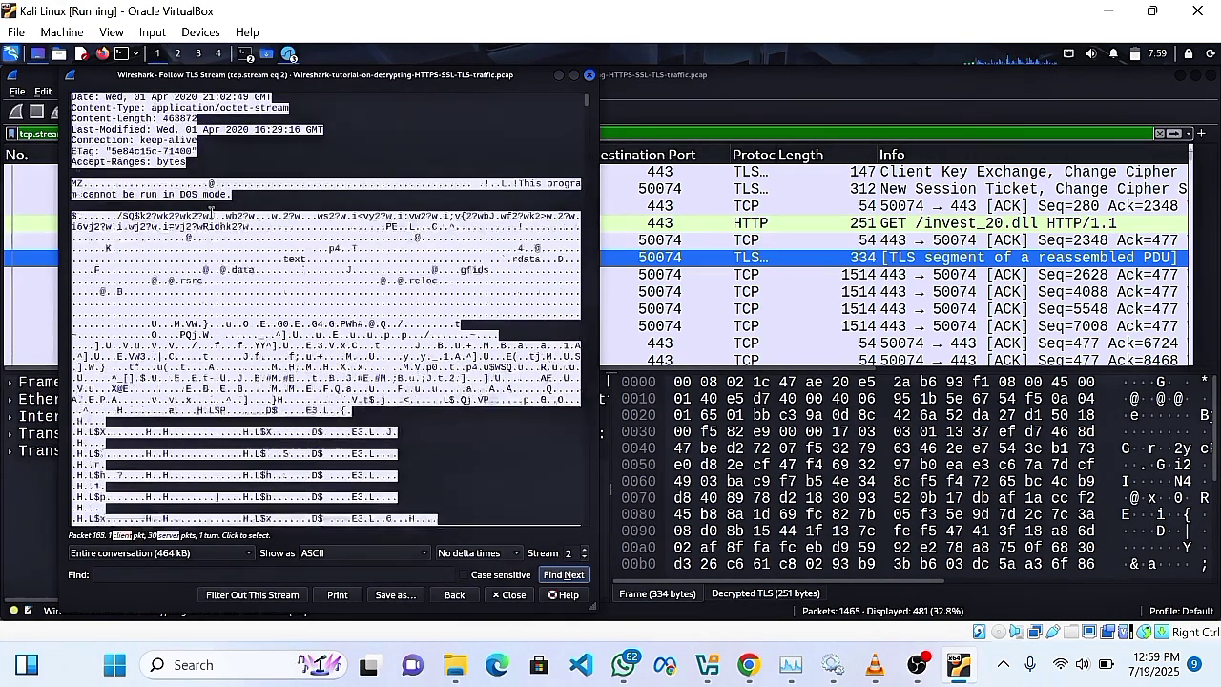
pyautogui.scroll(3, 197, 196)
pyautogui.scroll(-15, 237, 235)
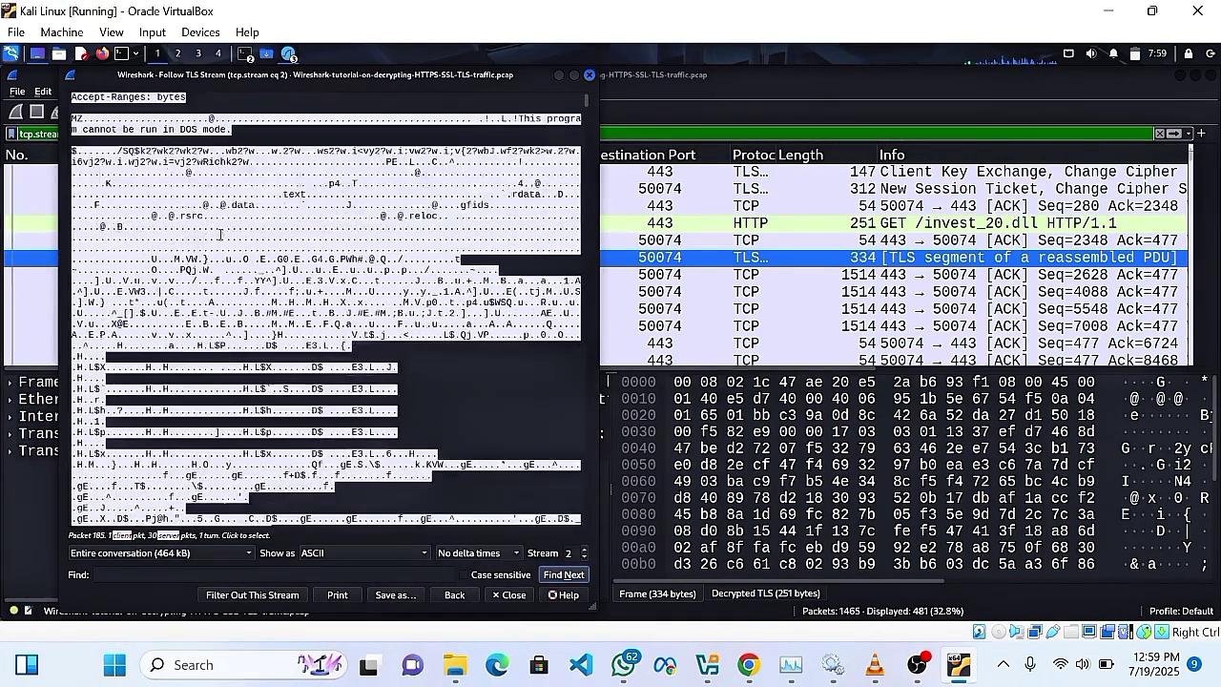
pyautogui.scroll(-20, 238, 235)
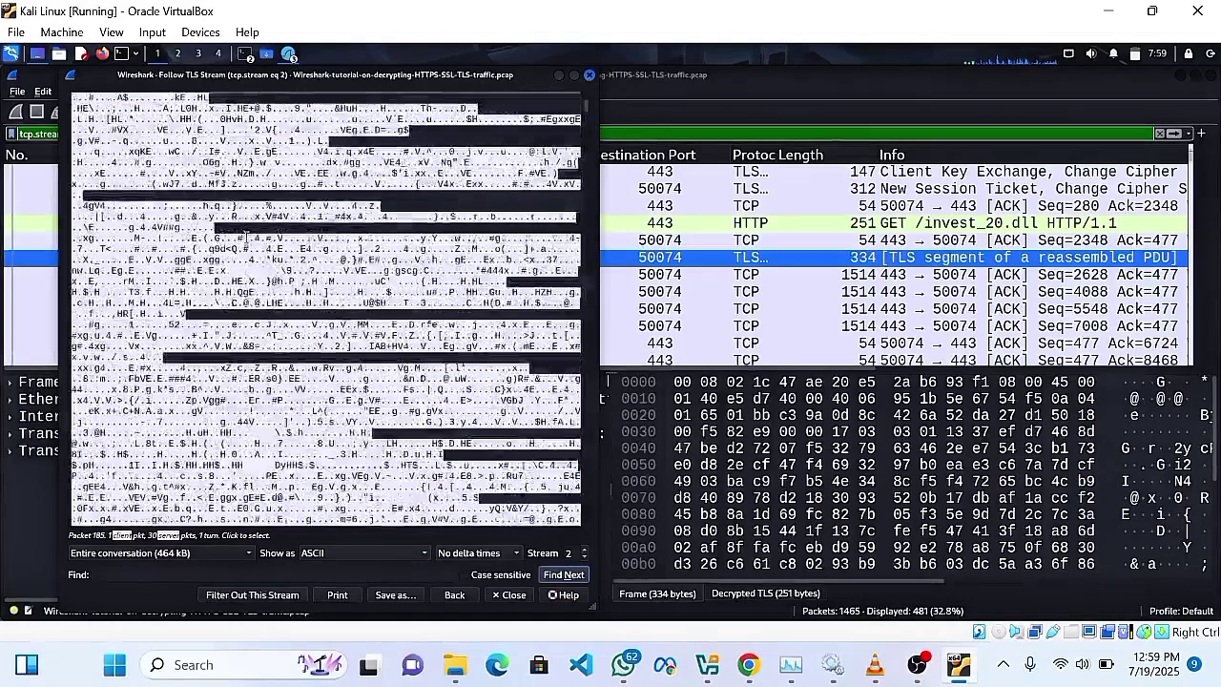
pyautogui.scroll(-5, 251, 238)
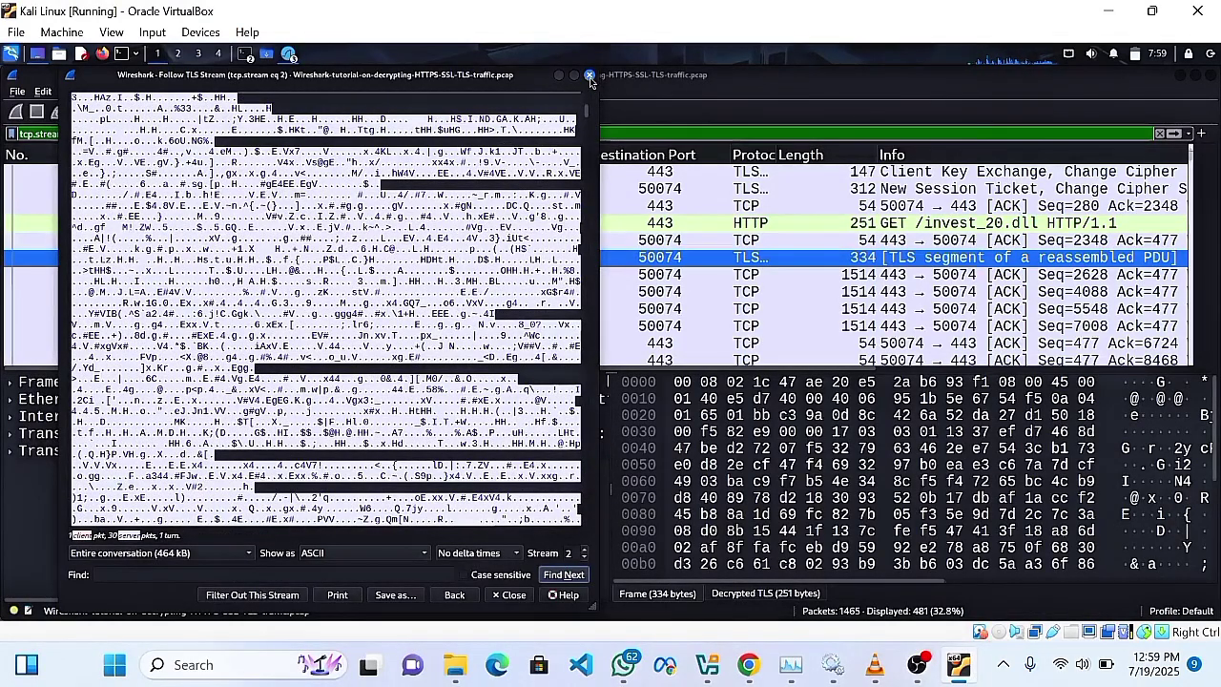
pyautogui.click(589, 75)
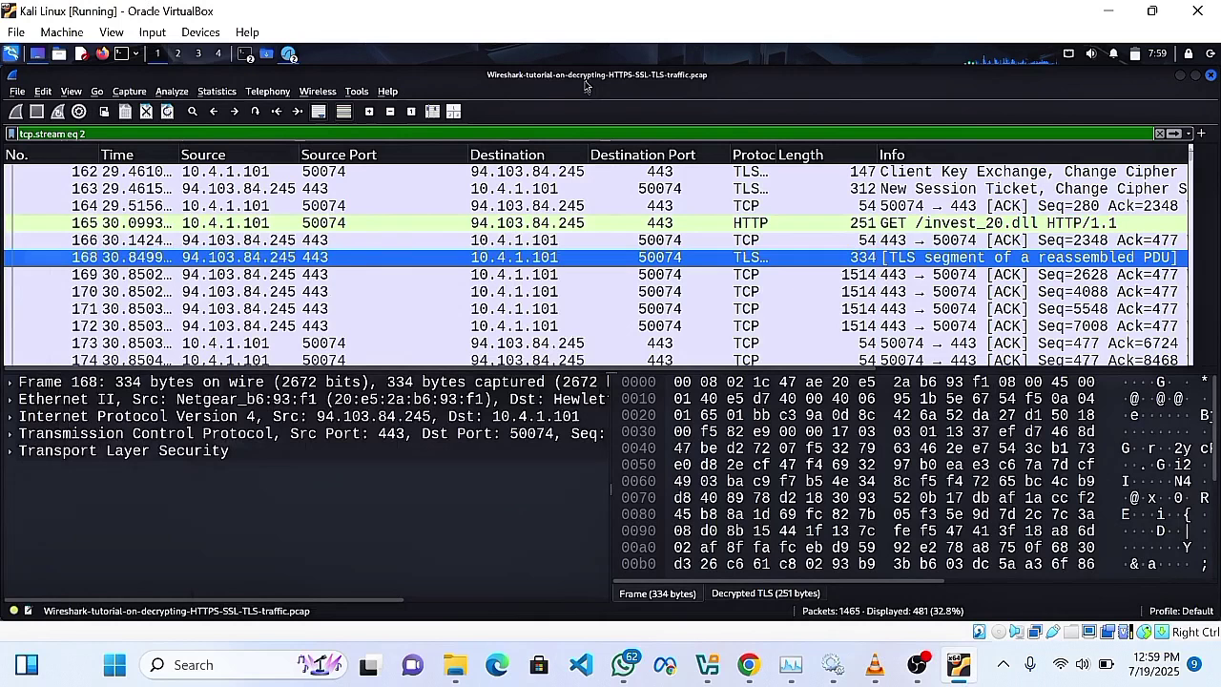
# Select HTTP packet 165, the GET request for /invest_20.dll, and open the capture's HTTP object export list
pyautogui.click(431, 229)
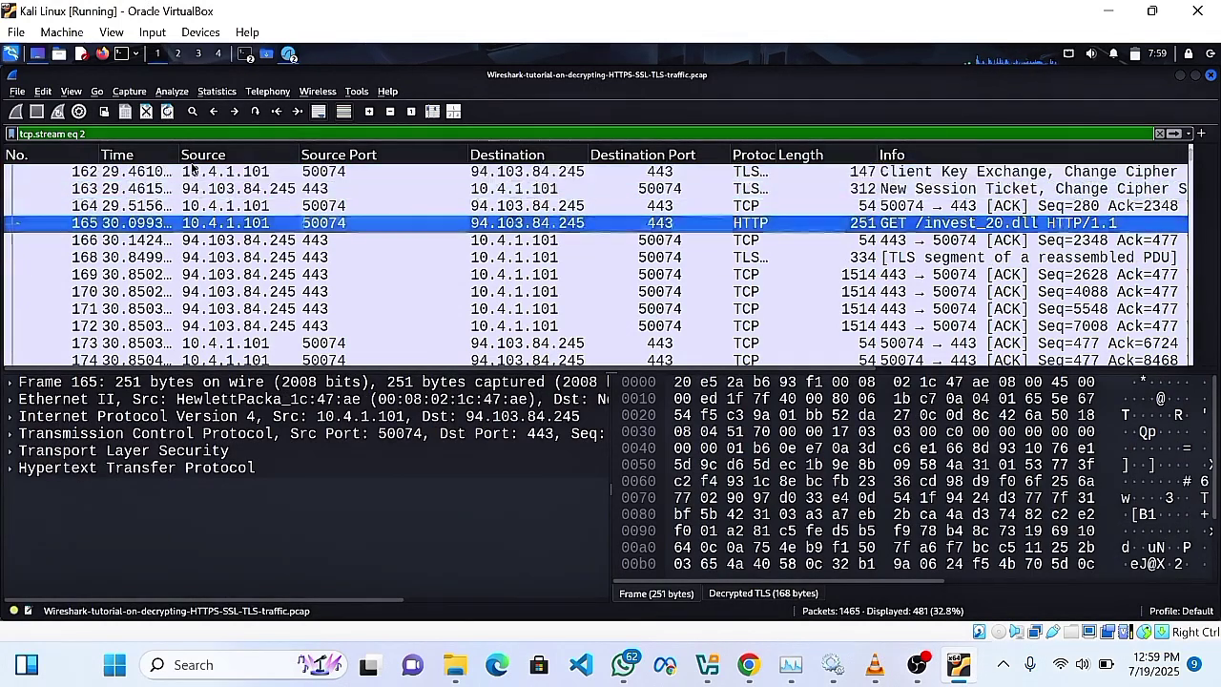
pyautogui.click(42, 92)
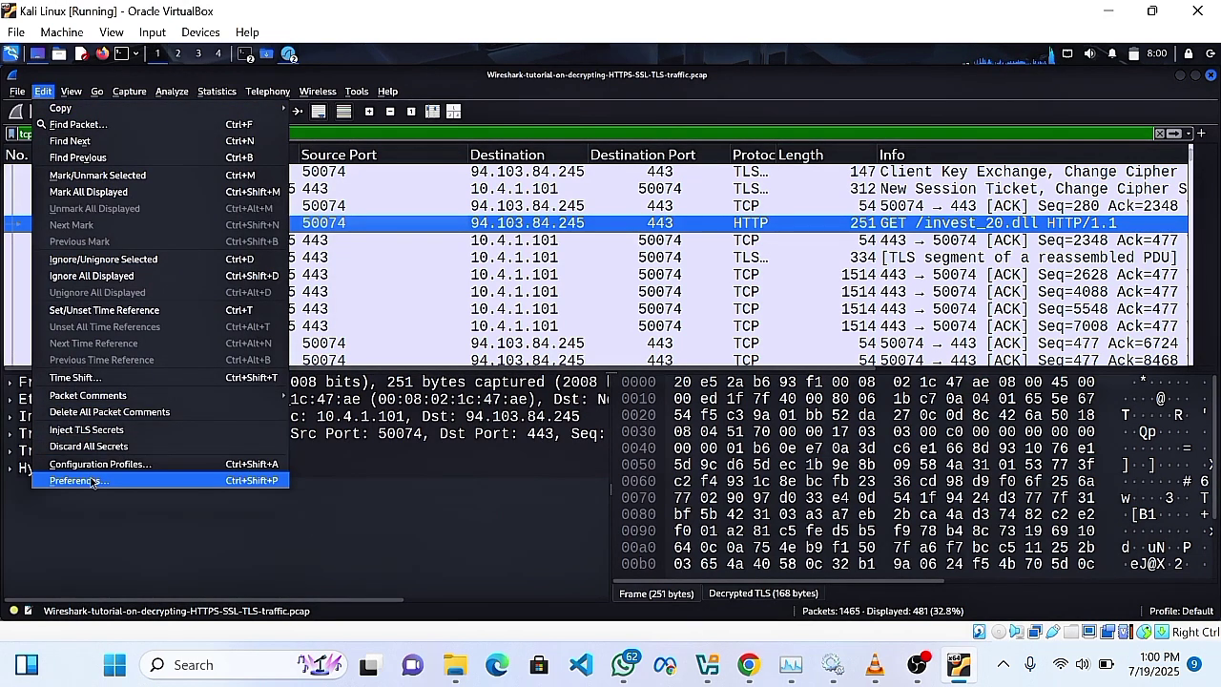
pyautogui.moveTo(15, 95)
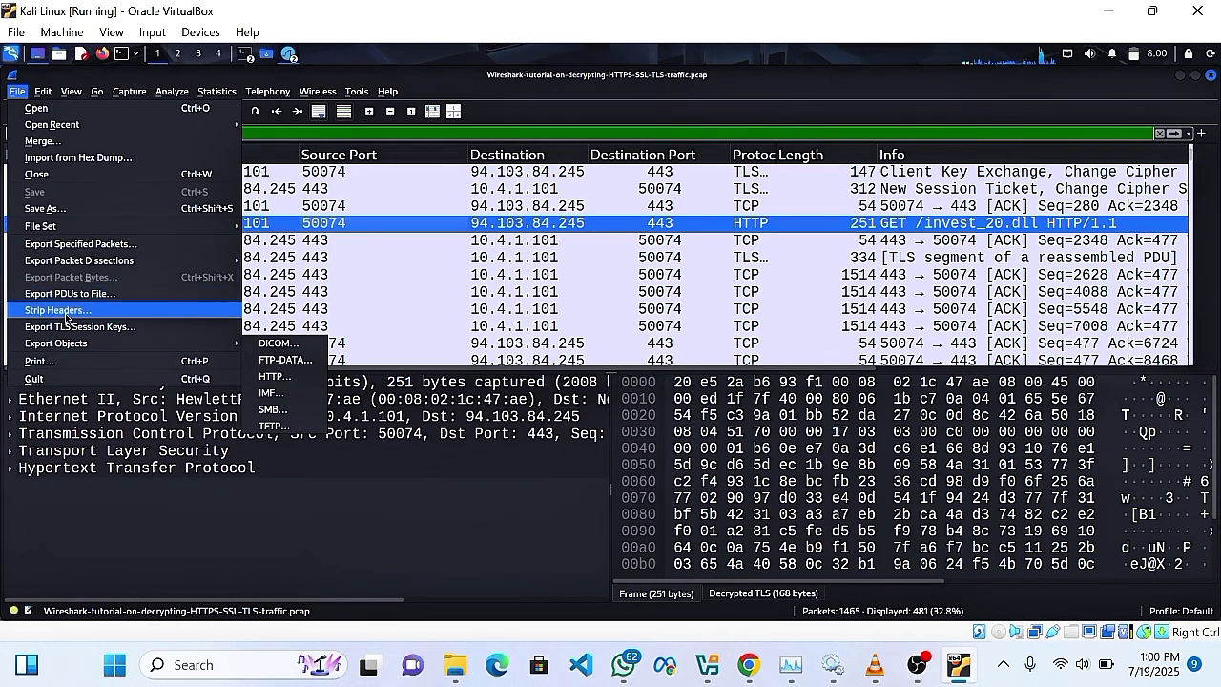
pyautogui.moveTo(76, 347)
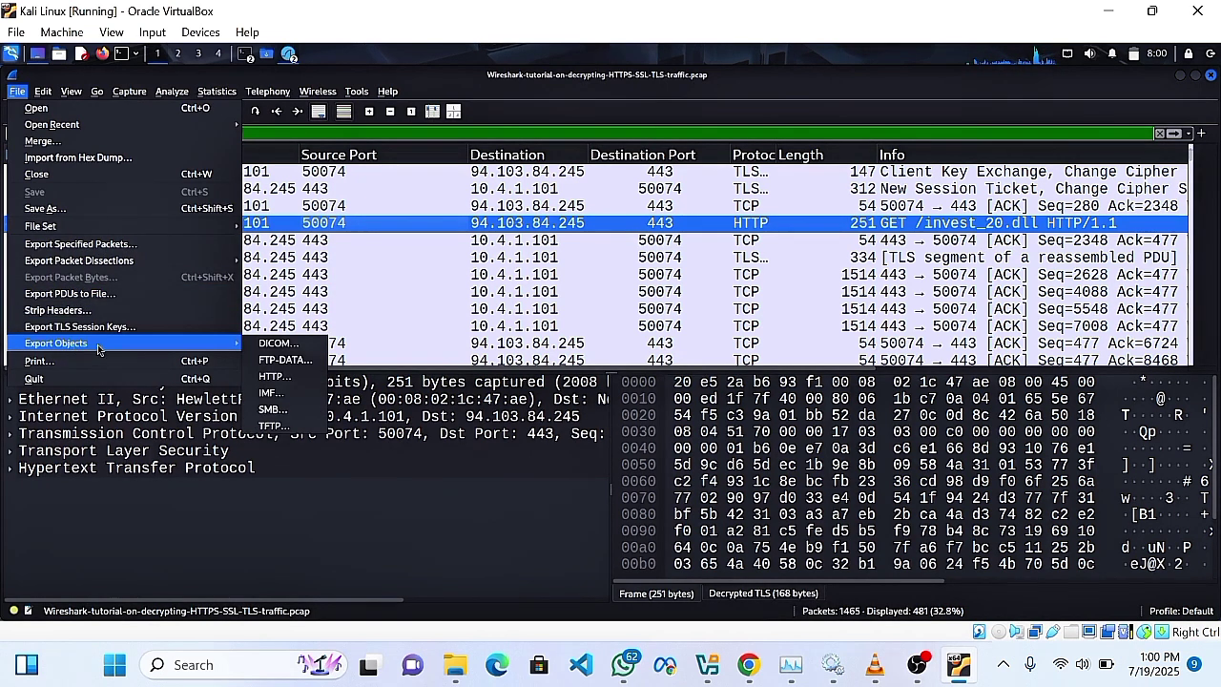
pyautogui.click(275, 379)
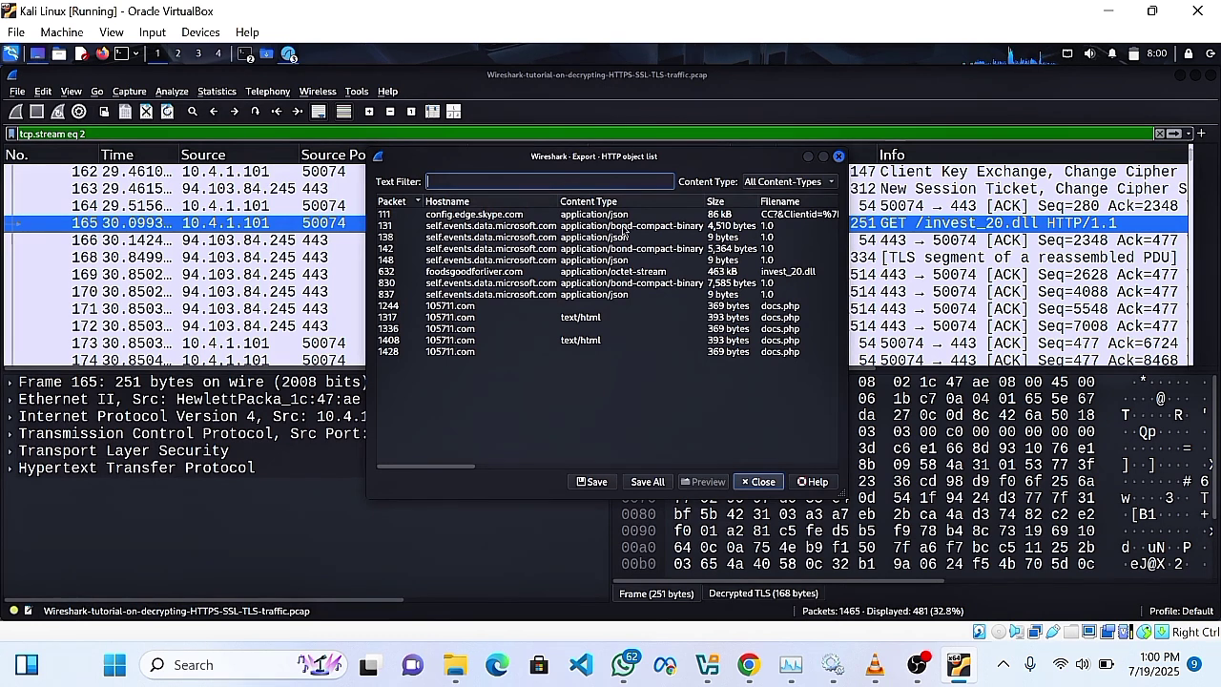
# Export the invest_20.dll object from the HTTP object list to the Desktop folder, keeping its file name
pyautogui.click(781, 276)
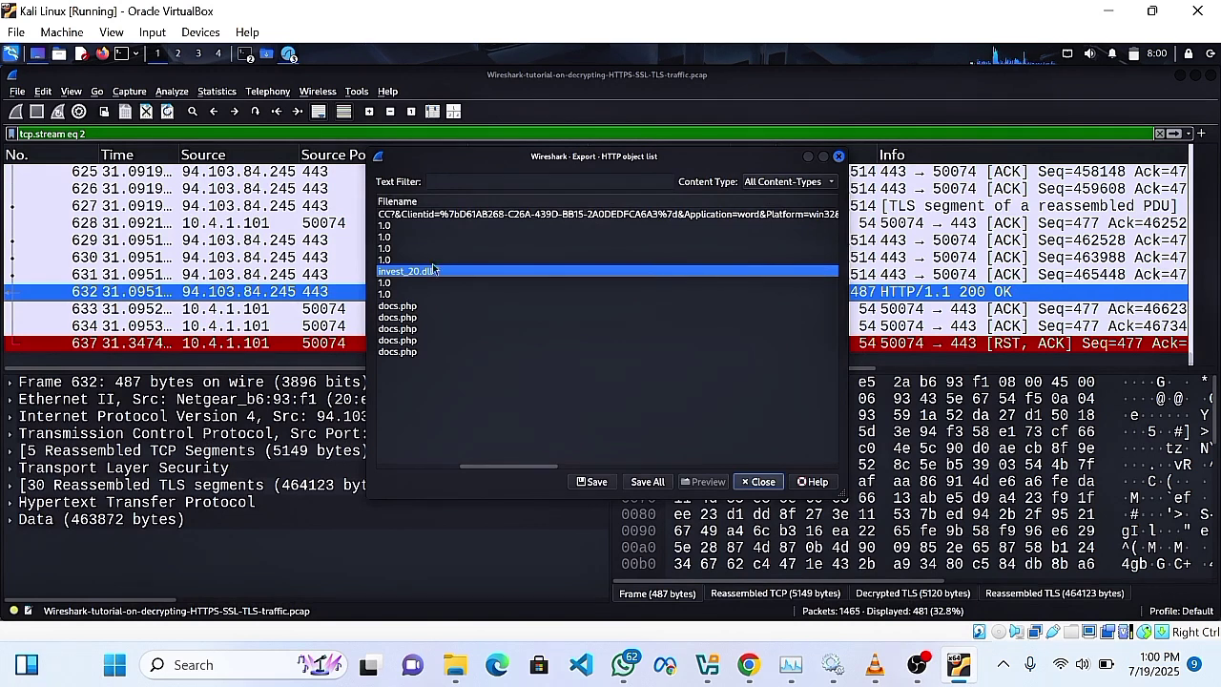
pyautogui.click(596, 481)
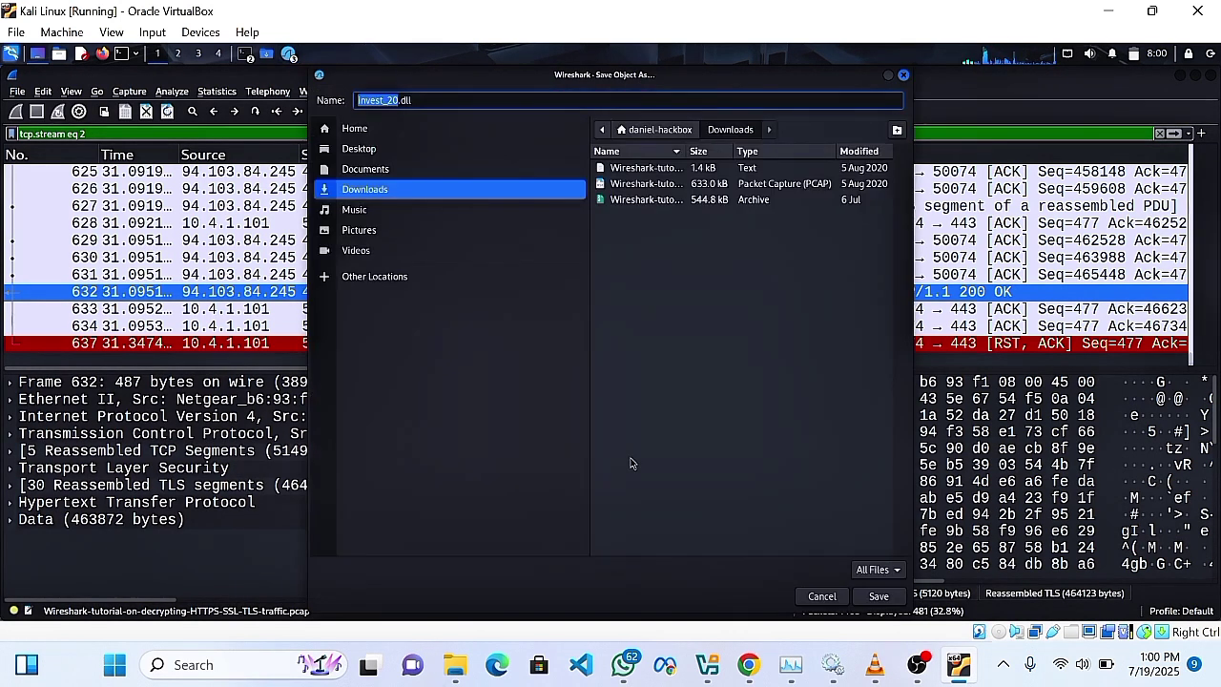
pyautogui.click(361, 150)
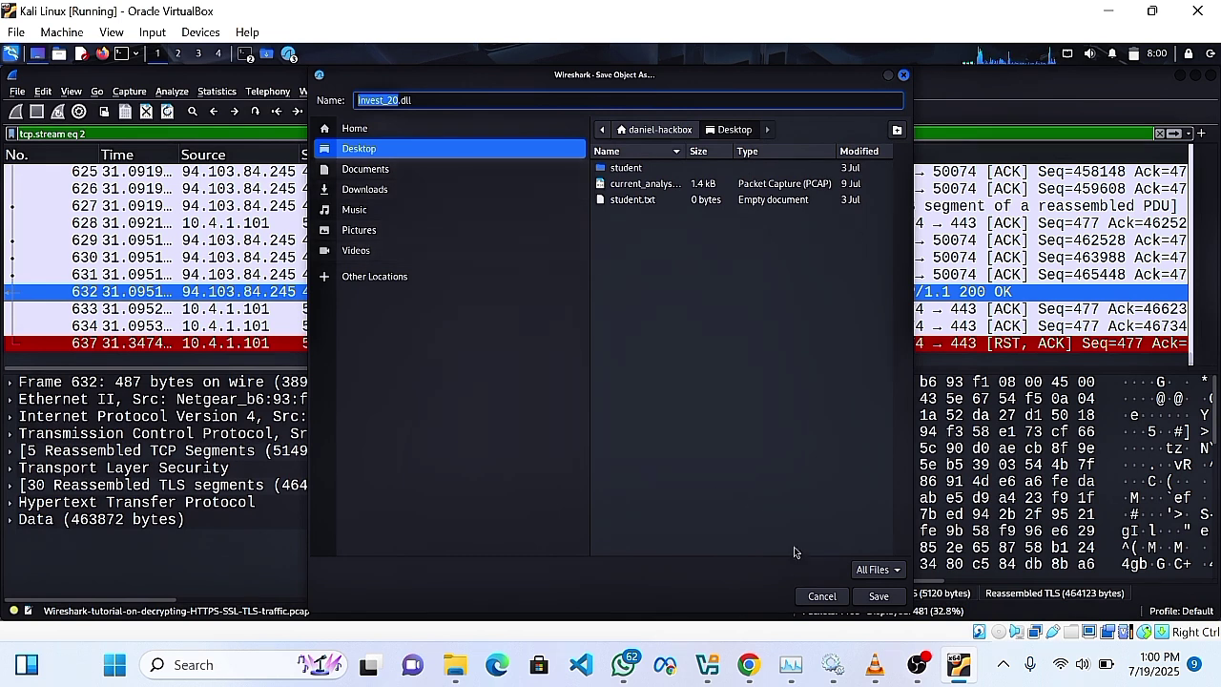
pyautogui.click(875, 596)
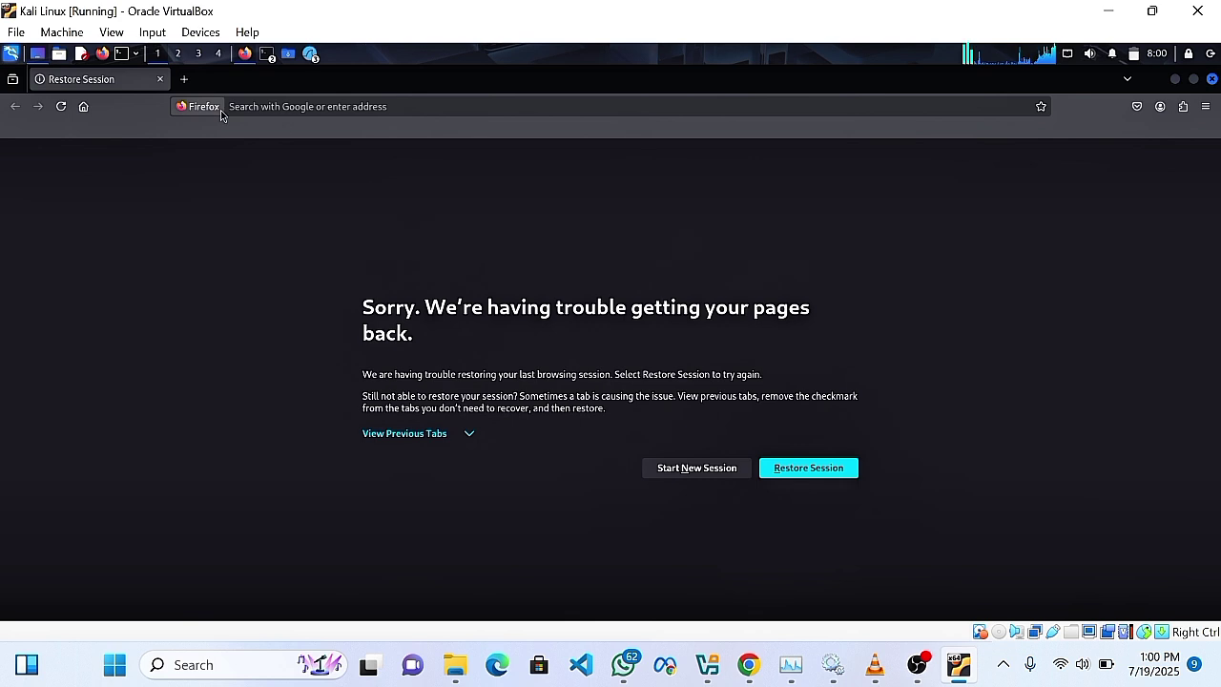
# Load virustotal.com in a new Firefox tab
pyautogui.click(185, 79)
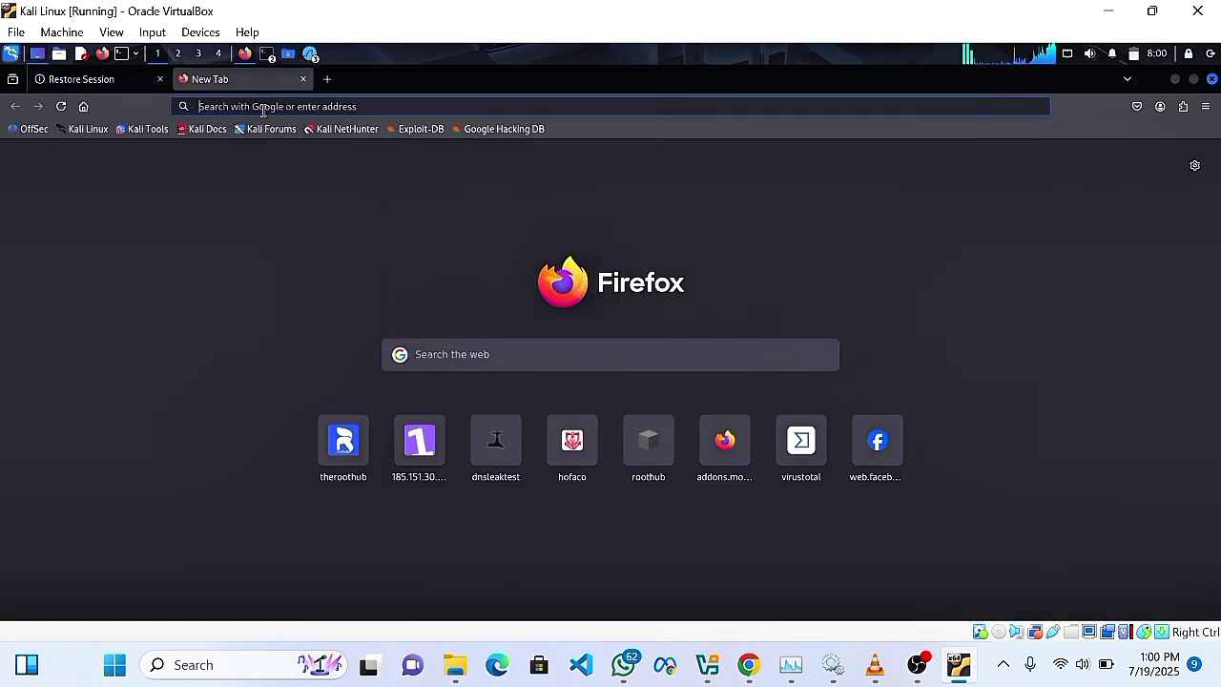
pyautogui.click(263, 110)
pyautogui.write('t')
pyautogui.press('BackSpace')
pyautogui.press('BackSpace')
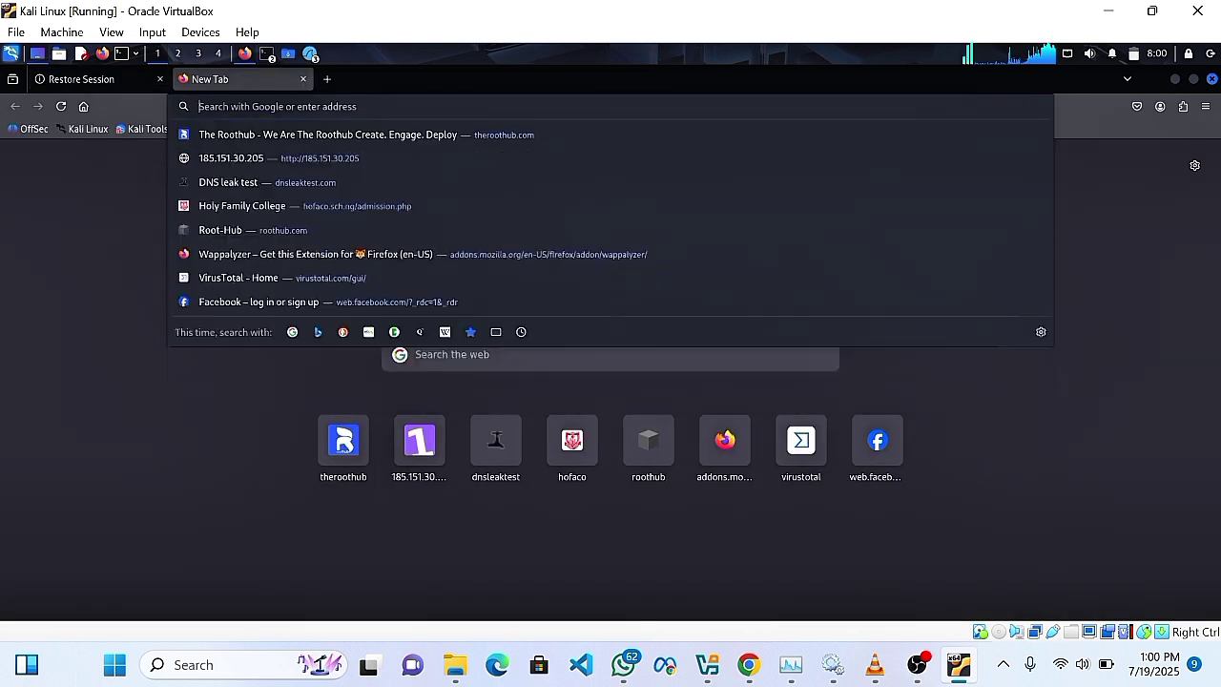
pyautogui.write('virustotal.com/')
pyautogui.press('Return')
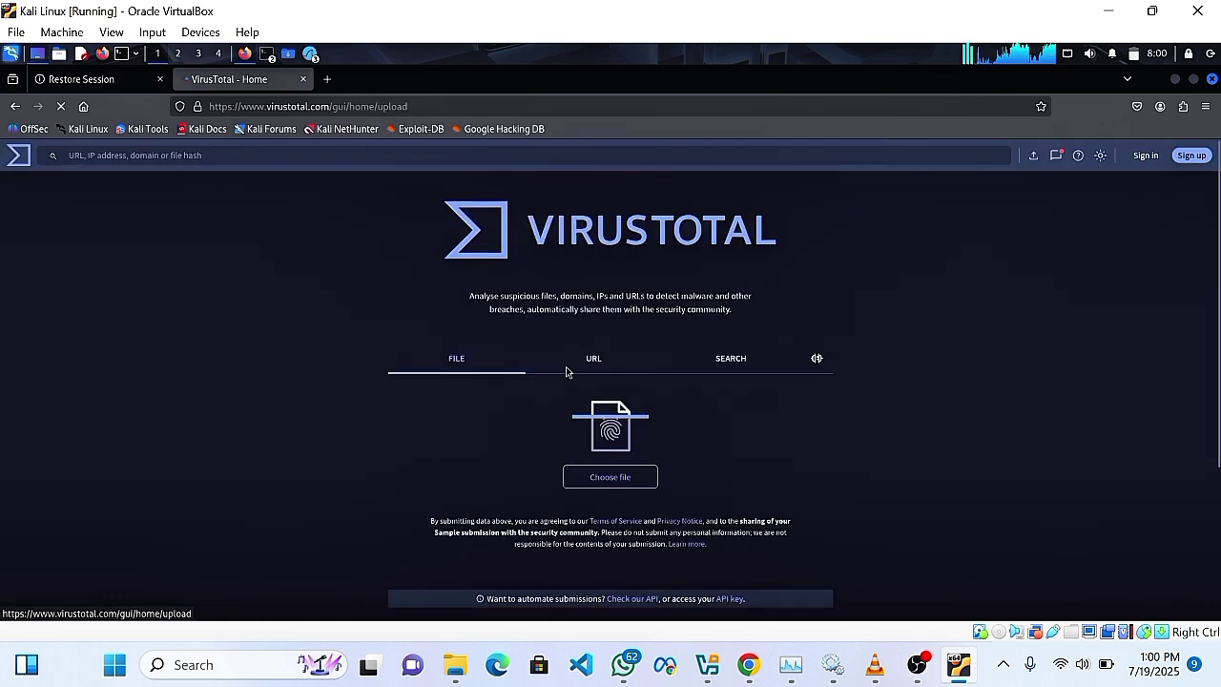
# Submit invest_20.dll from the Desktop folder to VirusTotal for file analysis
pyautogui.click(601, 482)
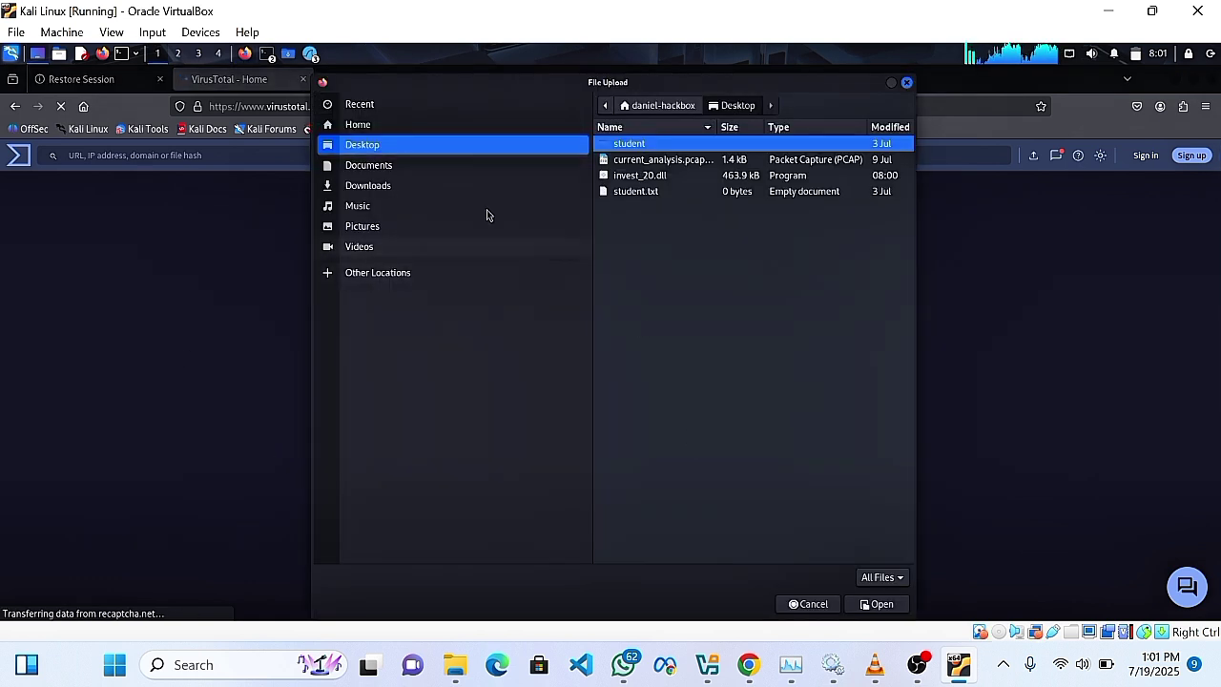
pyautogui.click(645, 177)
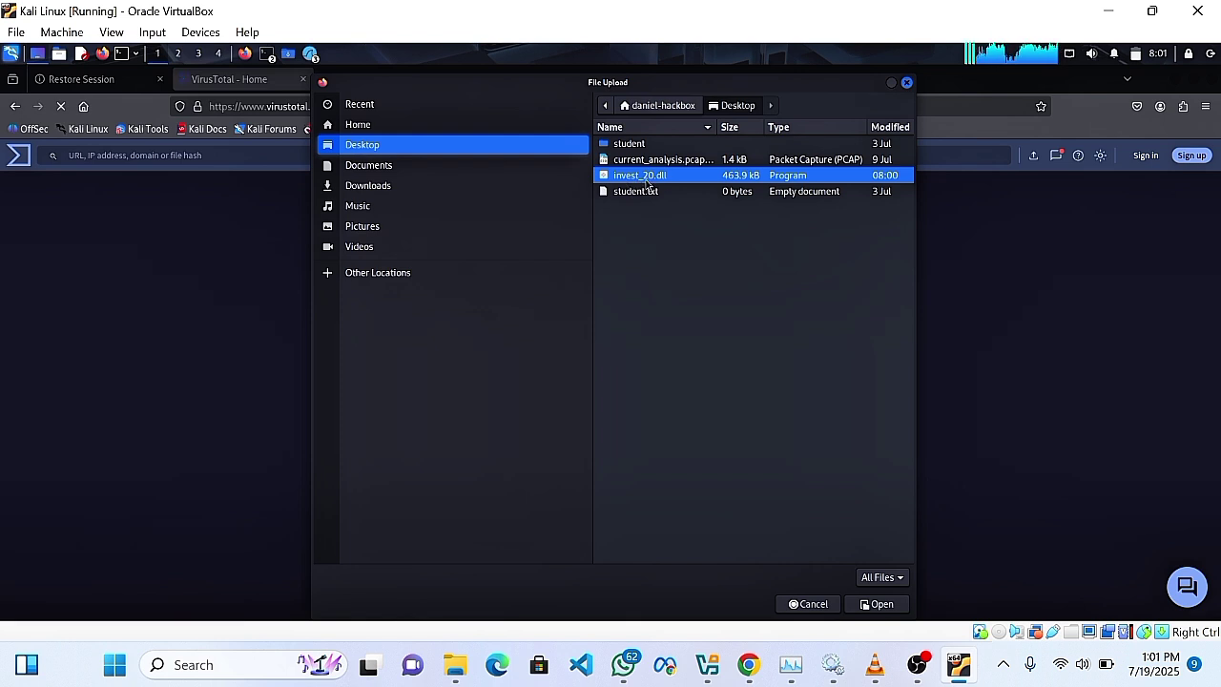
pyautogui.click(873, 605)
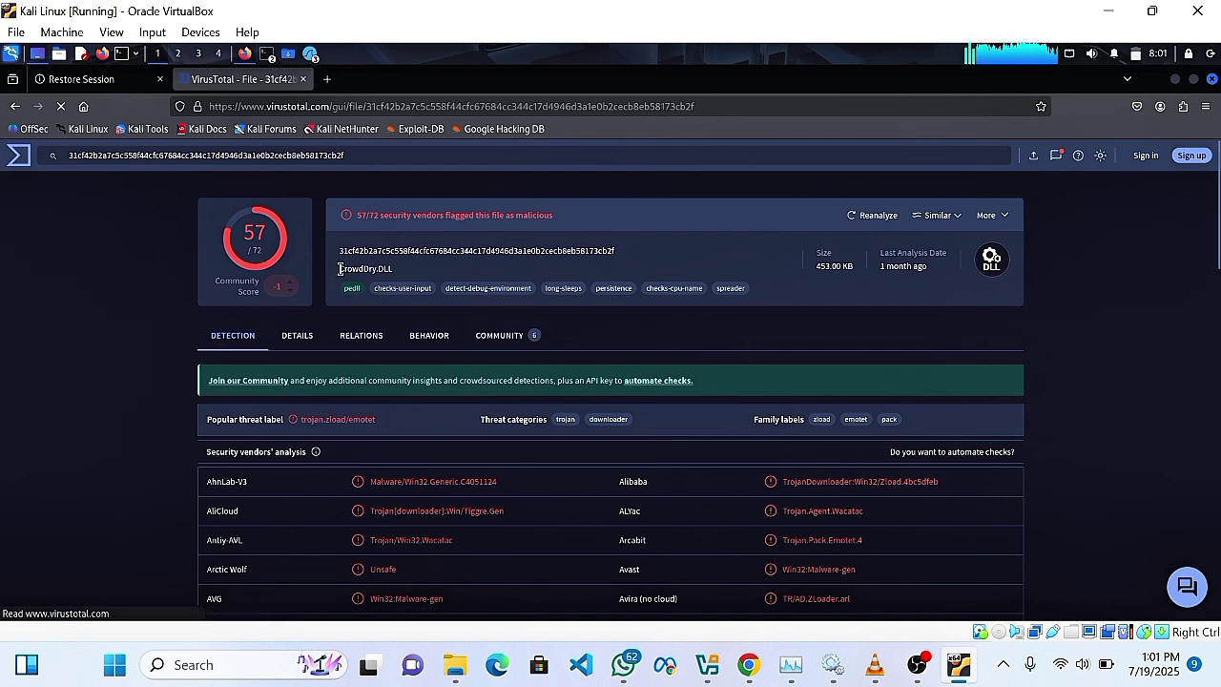
# Review the DLL's detection results, including the listed file name, popular threat label and security vendors' analysis
pyautogui.moveTo(338, 267); pyautogui.dragTo(401, 277)
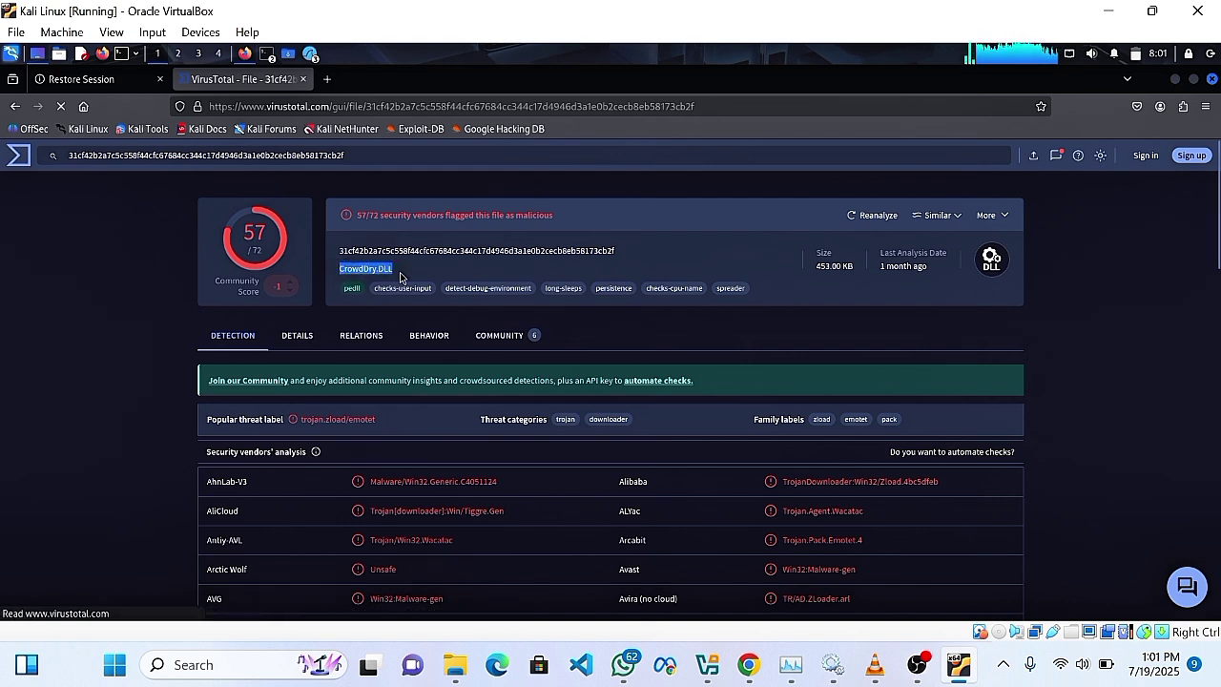
pyautogui.scroll(-3, 355, 324)
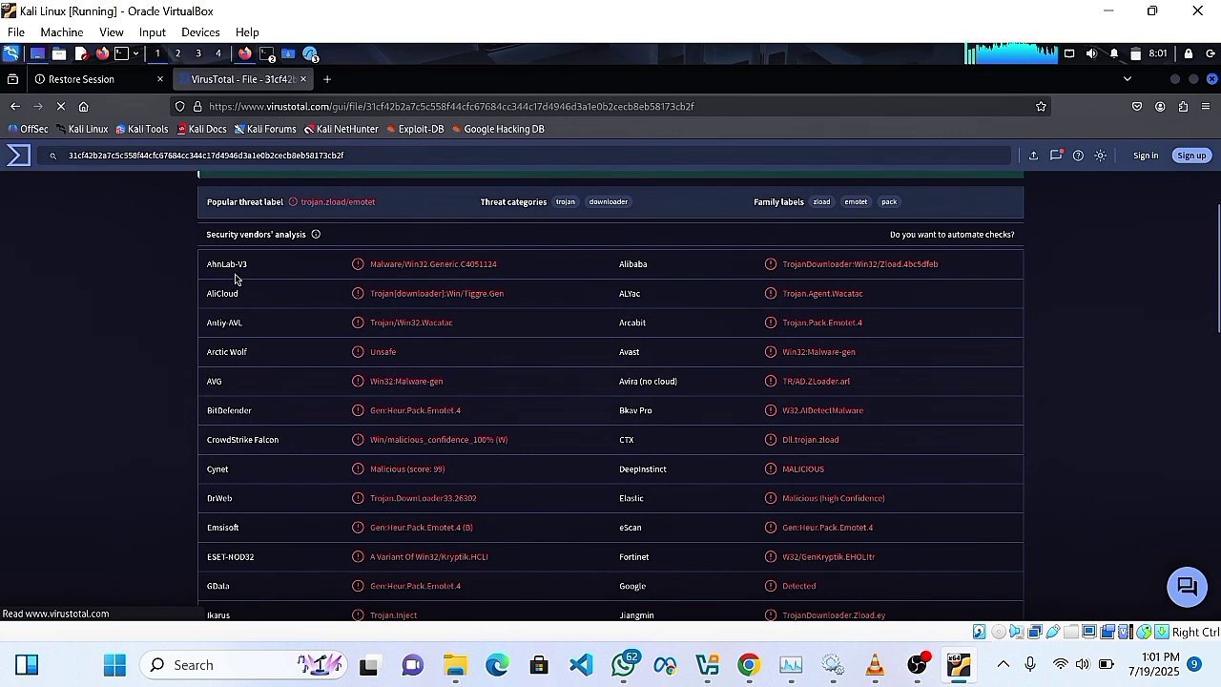
pyautogui.scroll(1, 234, 278)
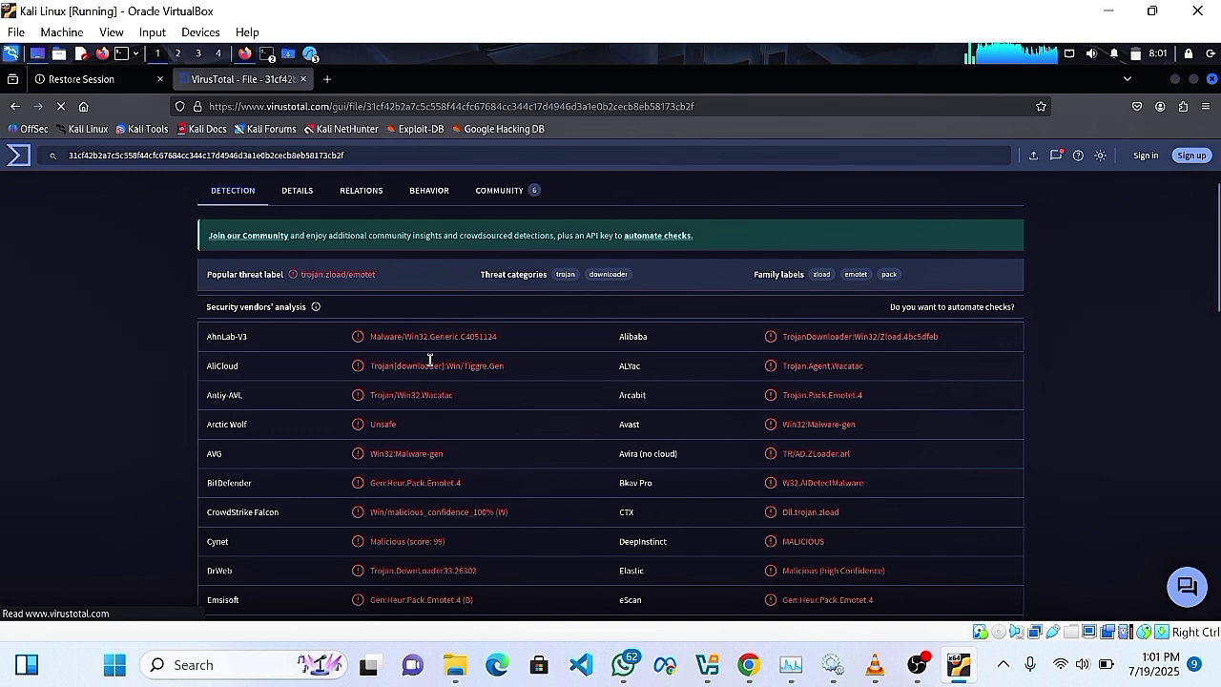
pyautogui.scroll(-1, 429, 360)
pyautogui.scroll(-3, 429, 367)
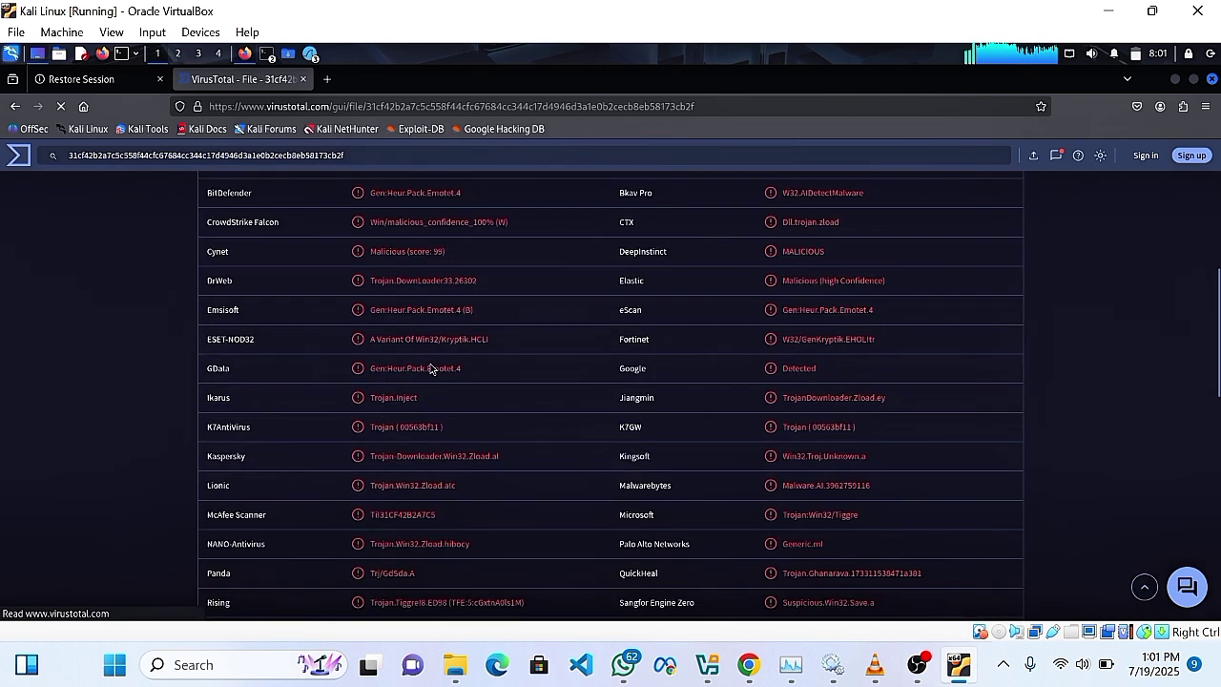
pyautogui.scroll(5, 429, 362)
pyautogui.scroll(2, 344, 341)
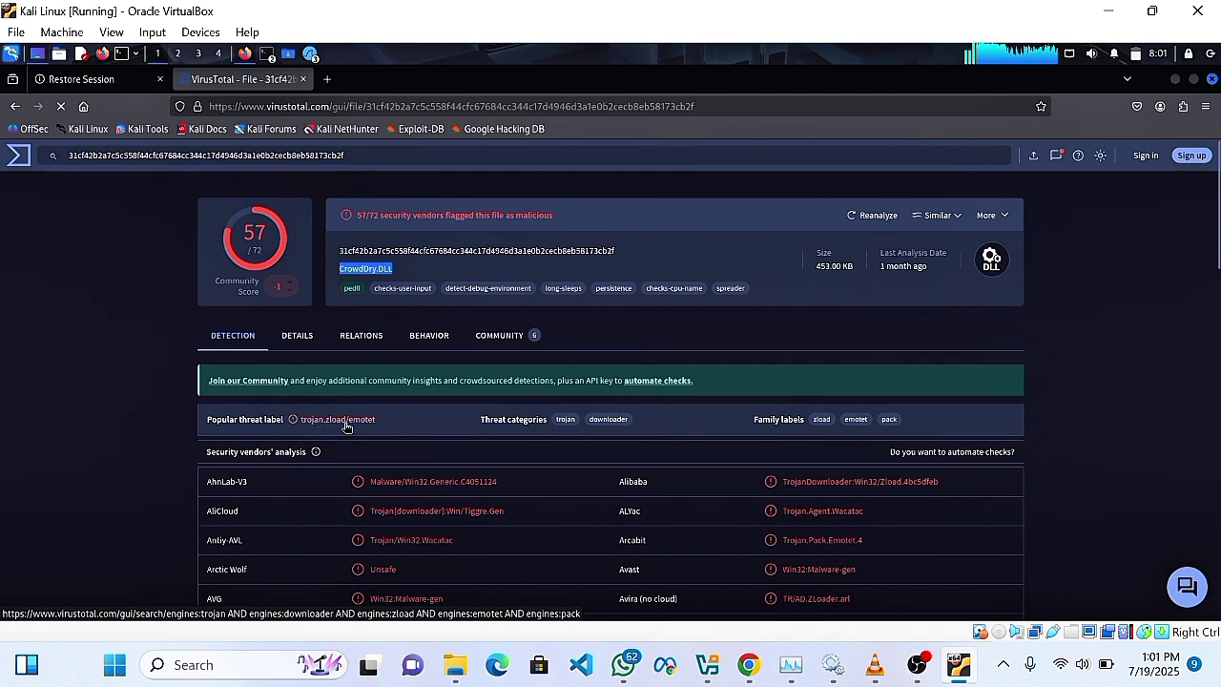
# Examine the DLL's details, including its hashes, basic properties, submission history, alternative names and signature information
pyautogui.click(294, 336)
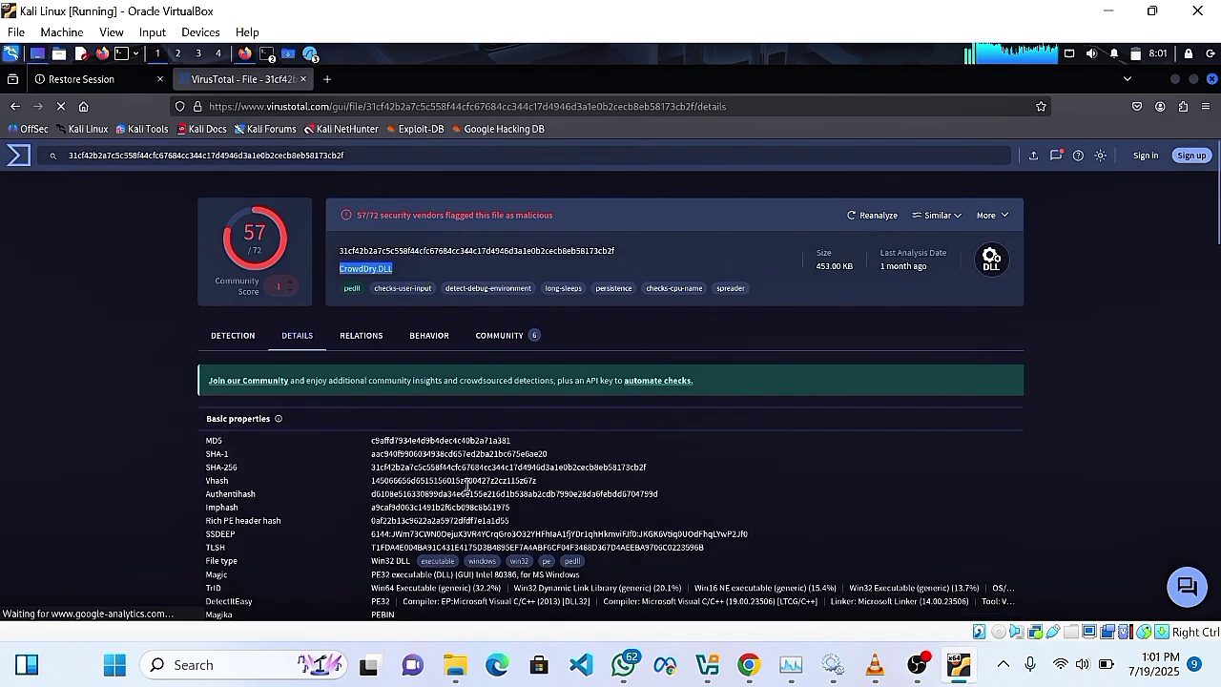
pyautogui.scroll(-2, 455, 455)
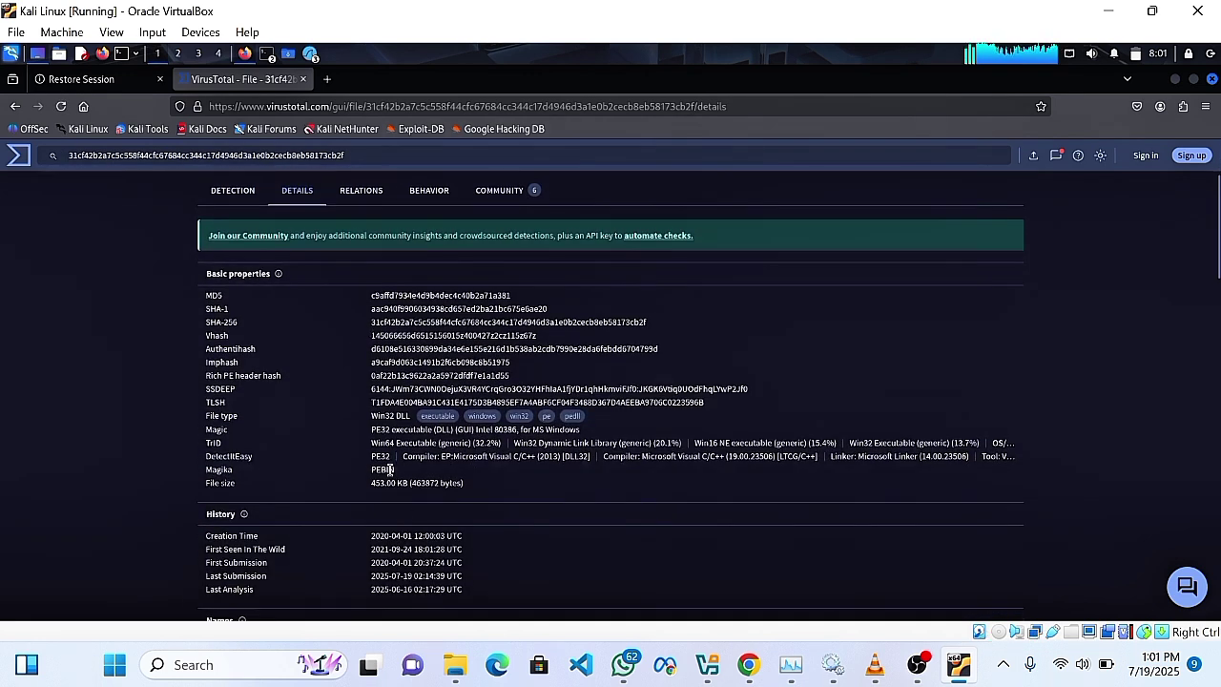
pyautogui.scroll(-4, 390, 467)
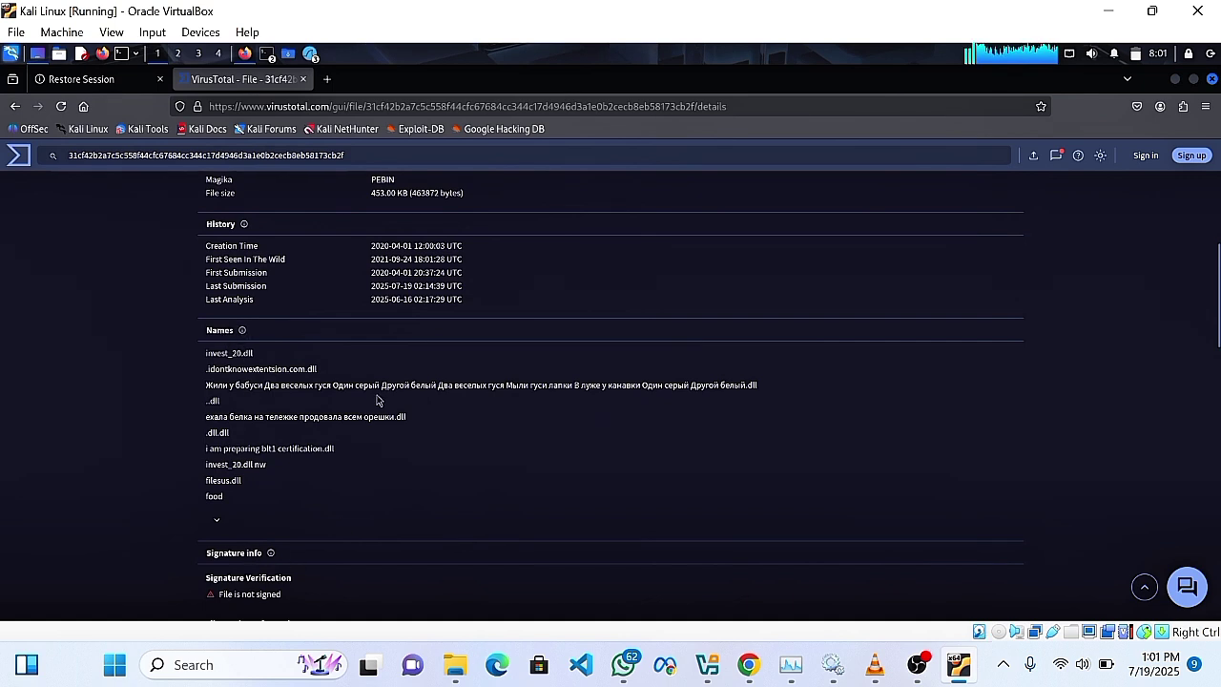
pyautogui.scroll(-2, 372, 424)
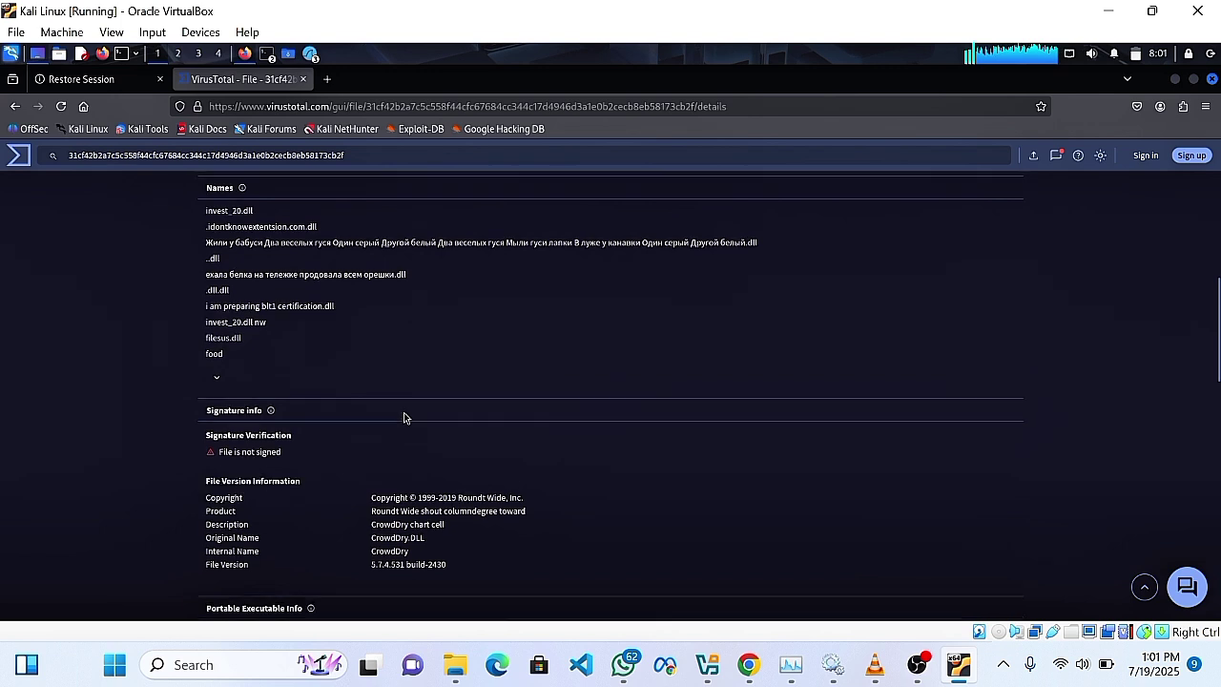
pyautogui.scroll(6, 405, 410)
pyautogui.scroll(3, 406, 405)
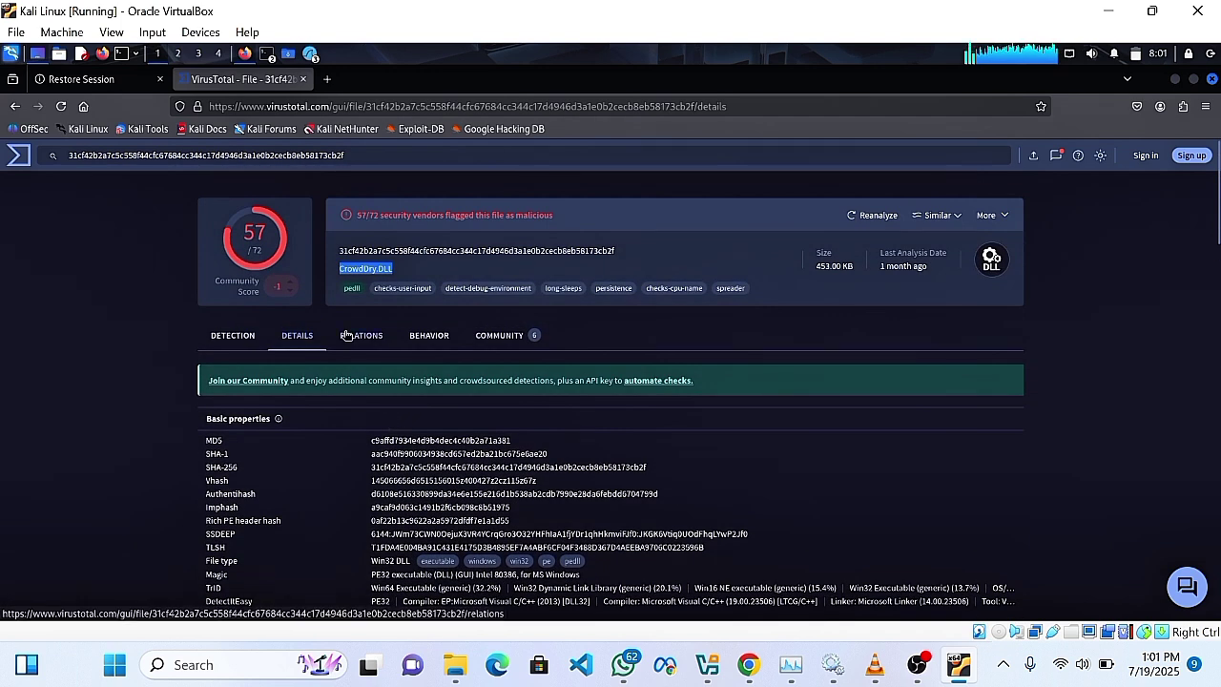
# Check the DLL's contacted domains and IP addresses in its relations, and open its behavior report
pyautogui.click(353, 335)
pyautogui.scroll(-1, 418, 445)
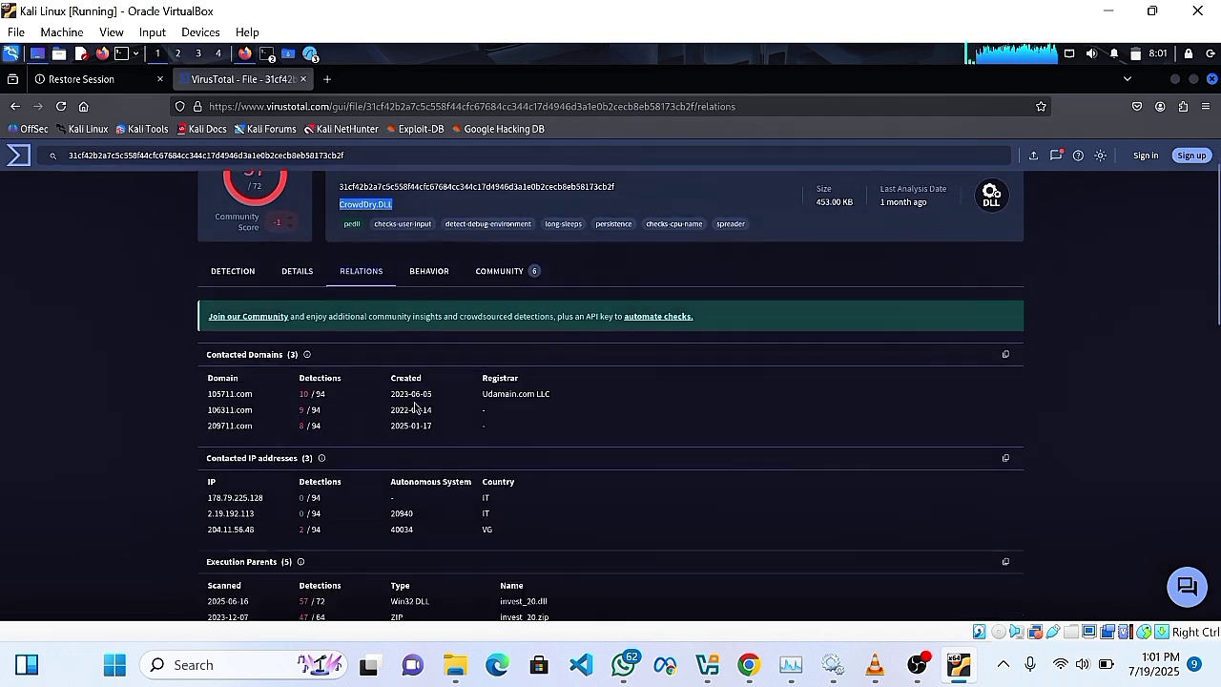
pyautogui.click(420, 263)
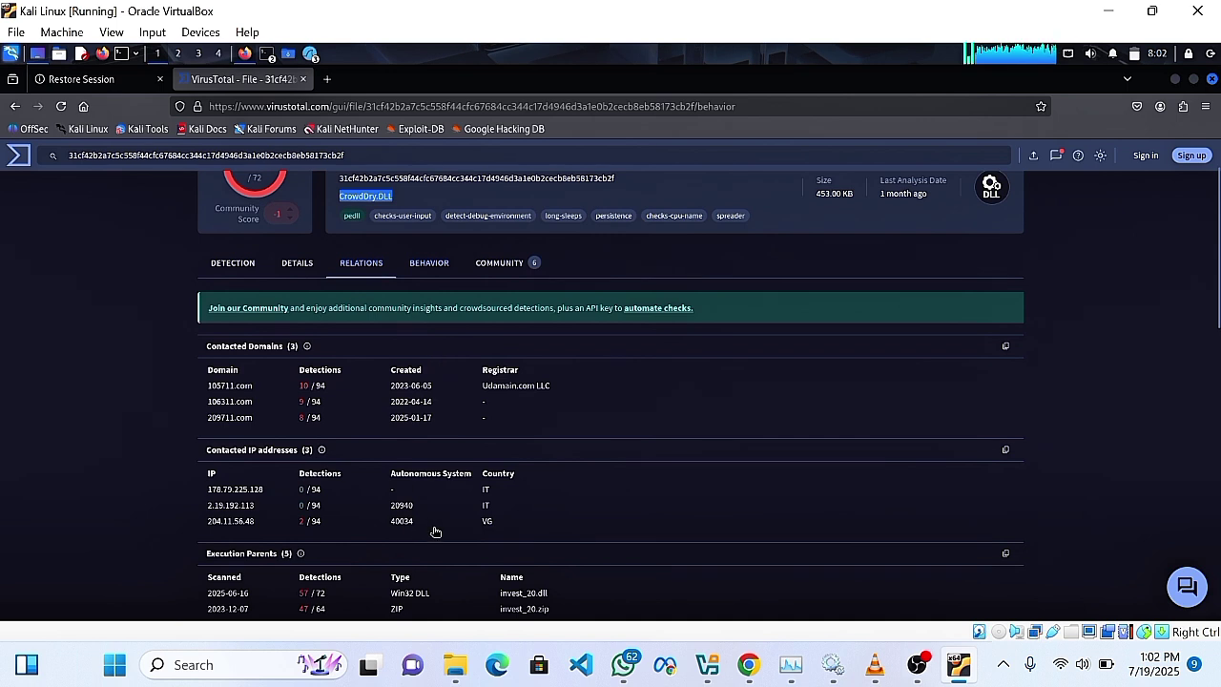
pyautogui.click(428, 264)
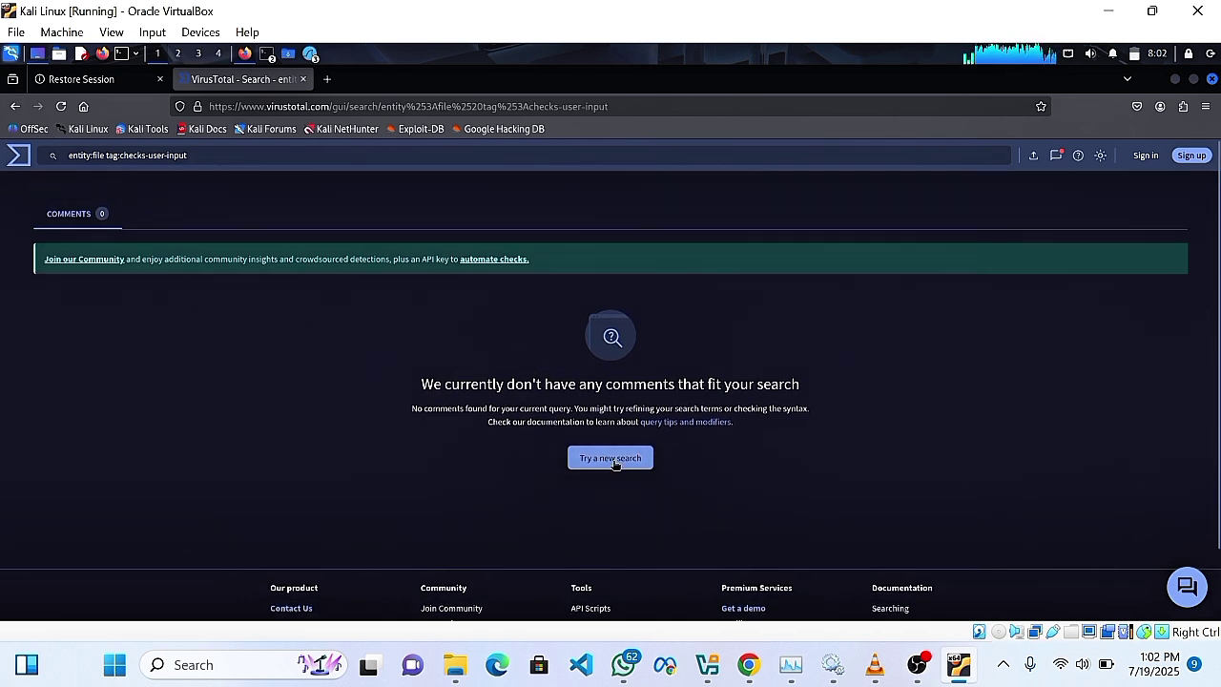
# Leave the checks-user-input tag search and return to the DLL's analysis report
pyautogui.scroll(-1, 446, 481)
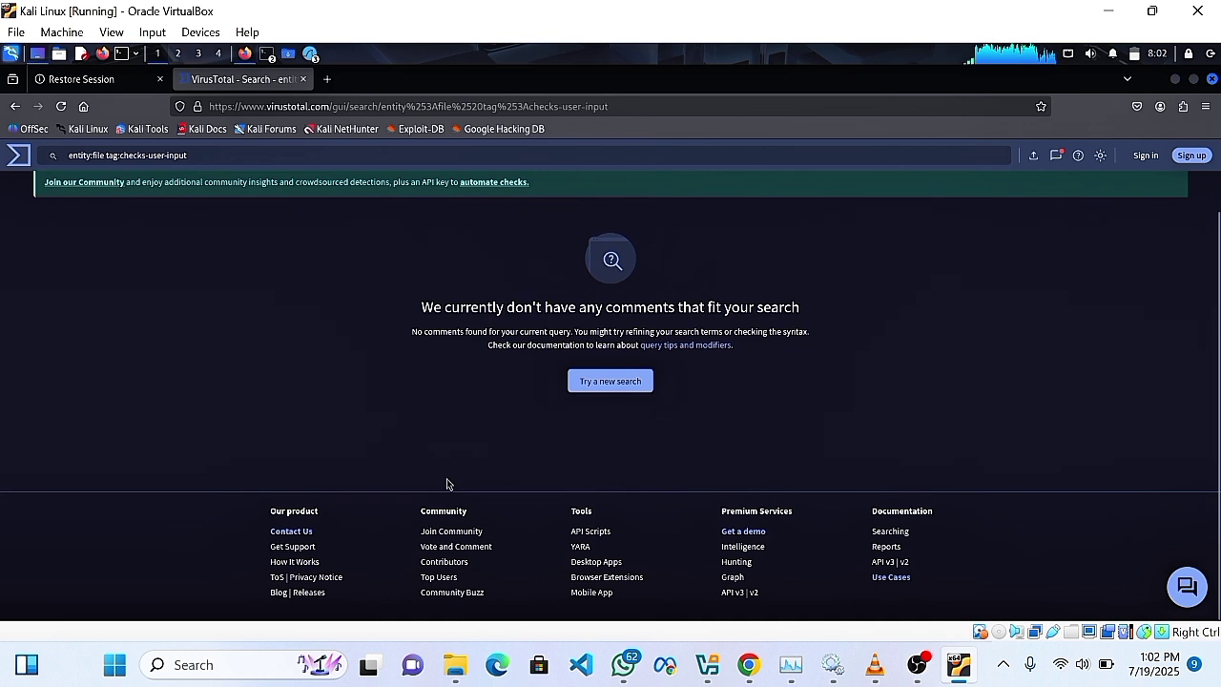
pyautogui.scroll(1, 446, 482)
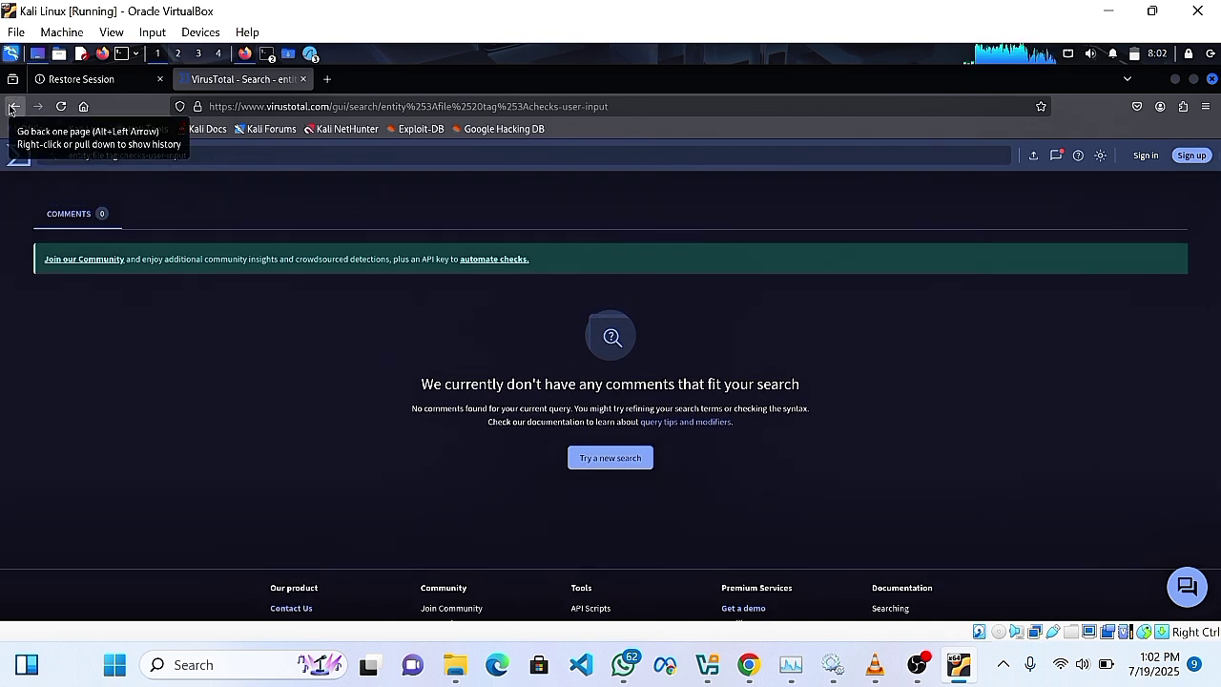
pyautogui.click(11, 109)
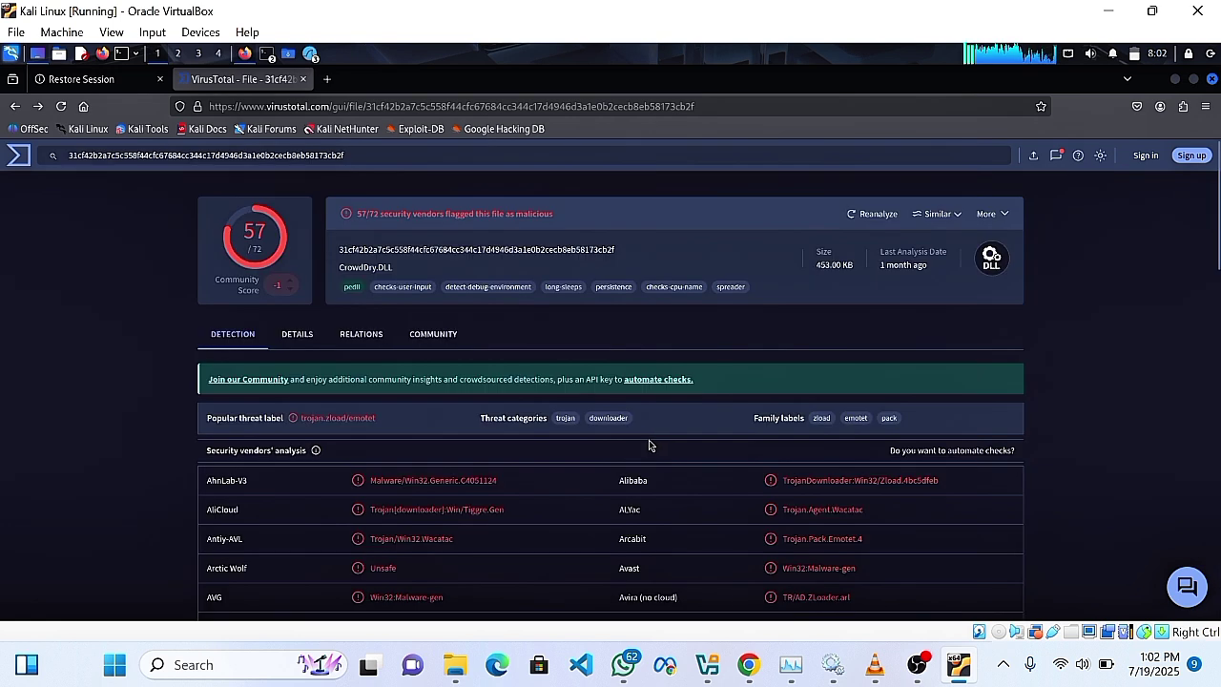
# Read the community section of the DLL's report, covering the graphs, voting details and malware comments
pyautogui.click(498, 334)
pyautogui.scroll(-1, 485, 477)
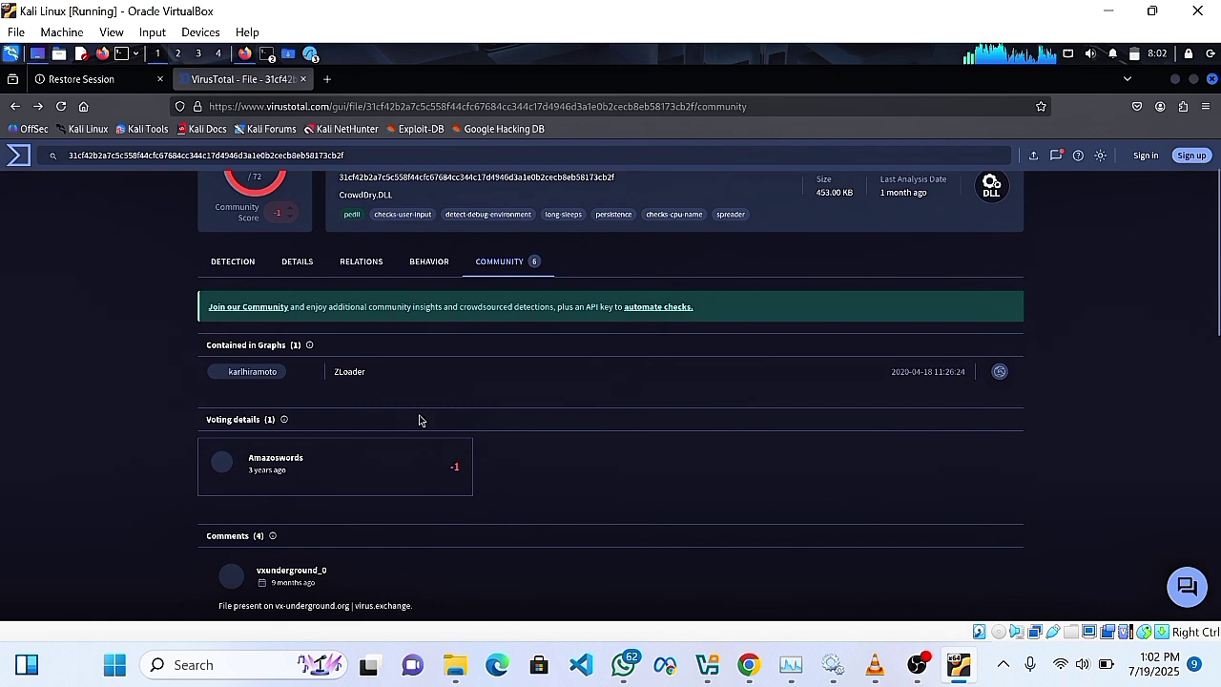
pyautogui.scroll(-2, 310, 496)
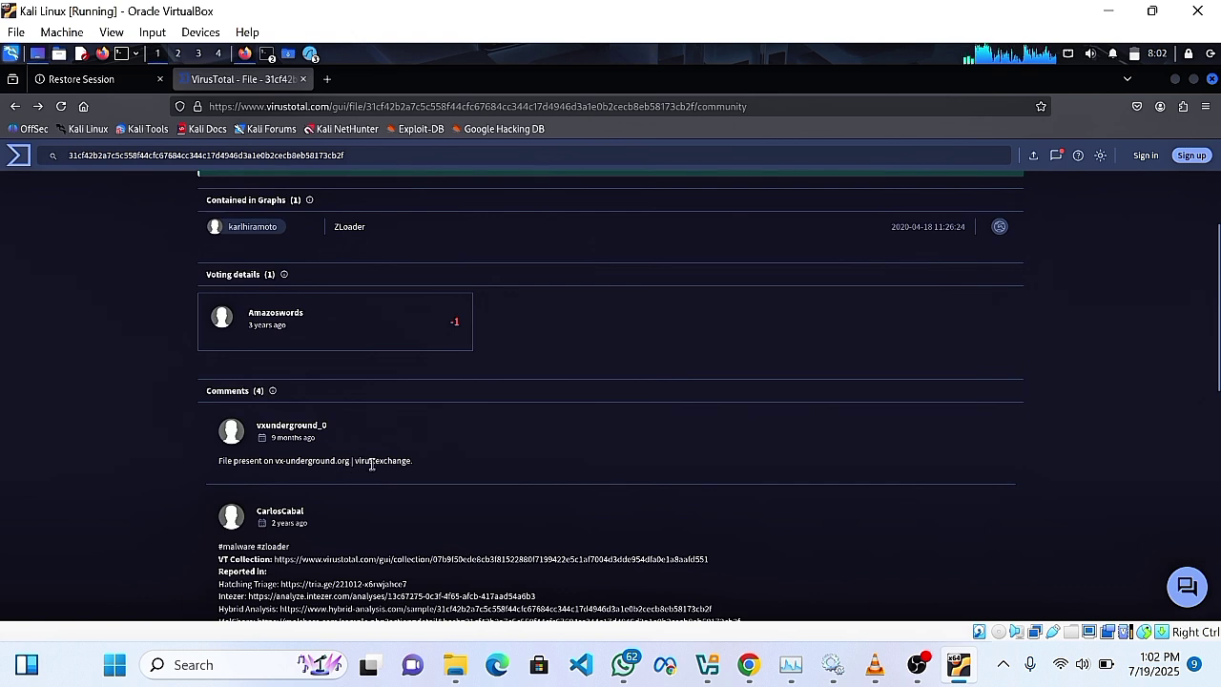
pyautogui.scroll(-1, 394, 505)
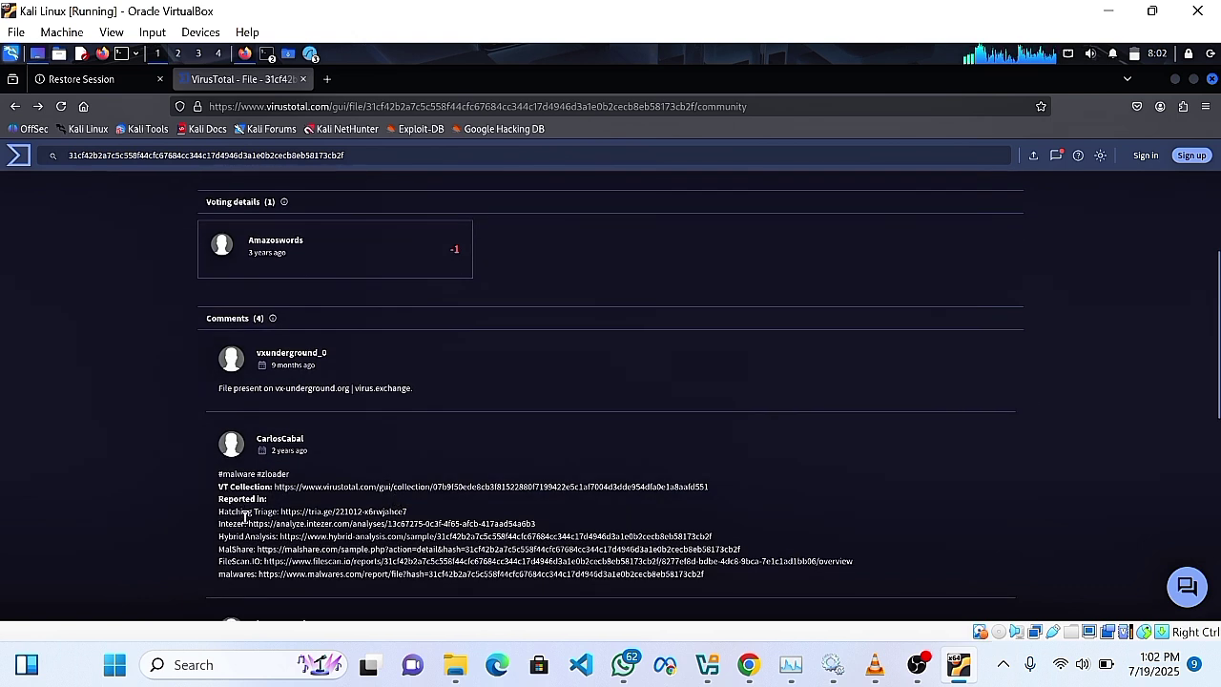
pyautogui.scroll(3, 277, 339)
pyautogui.scroll(-1, 273, 347)
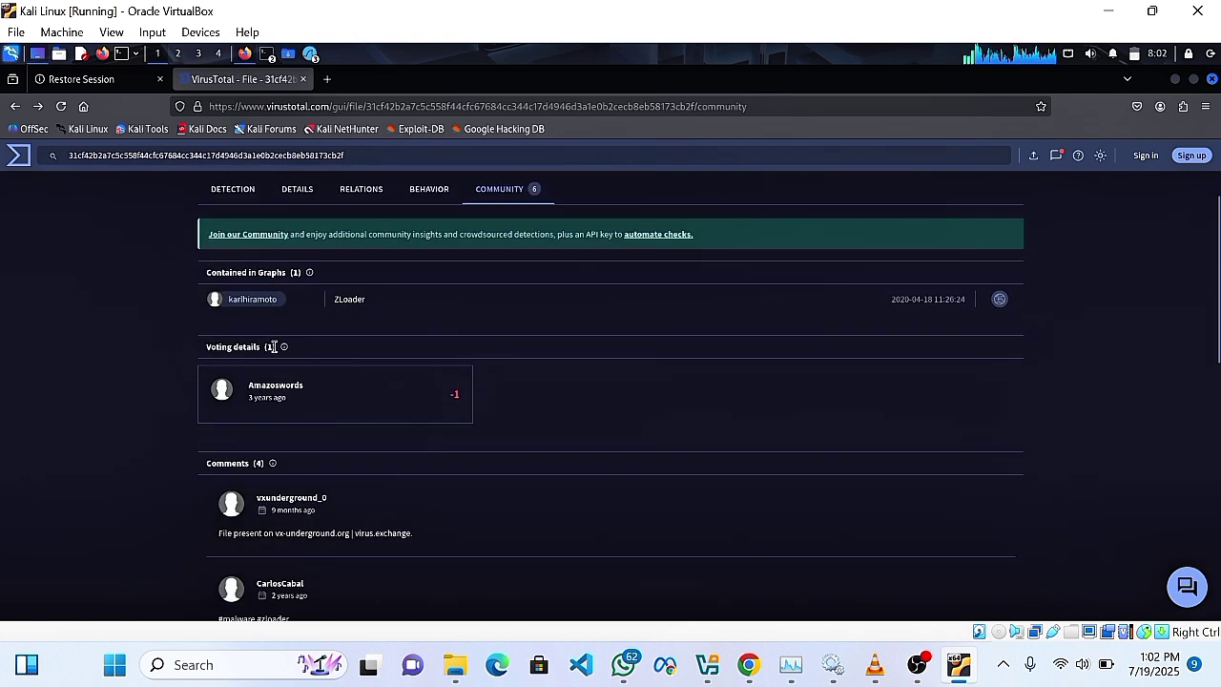
pyautogui.scroll(-10, 272, 347)
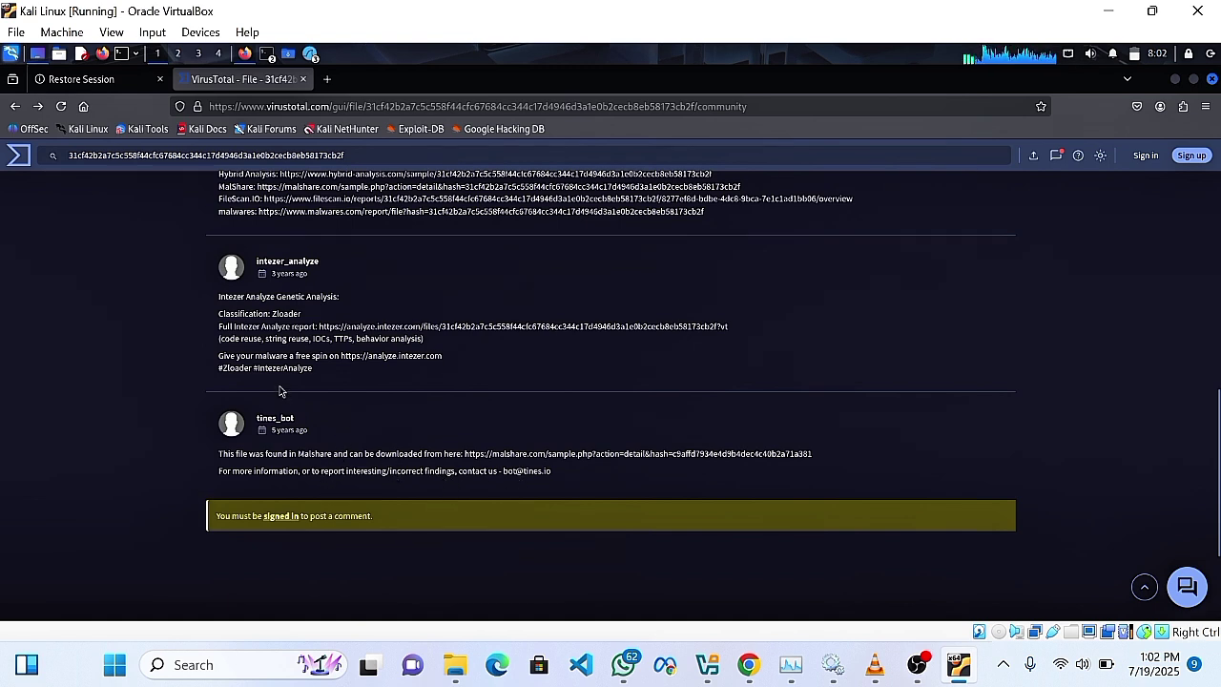
pyautogui.scroll(1, 279, 390)
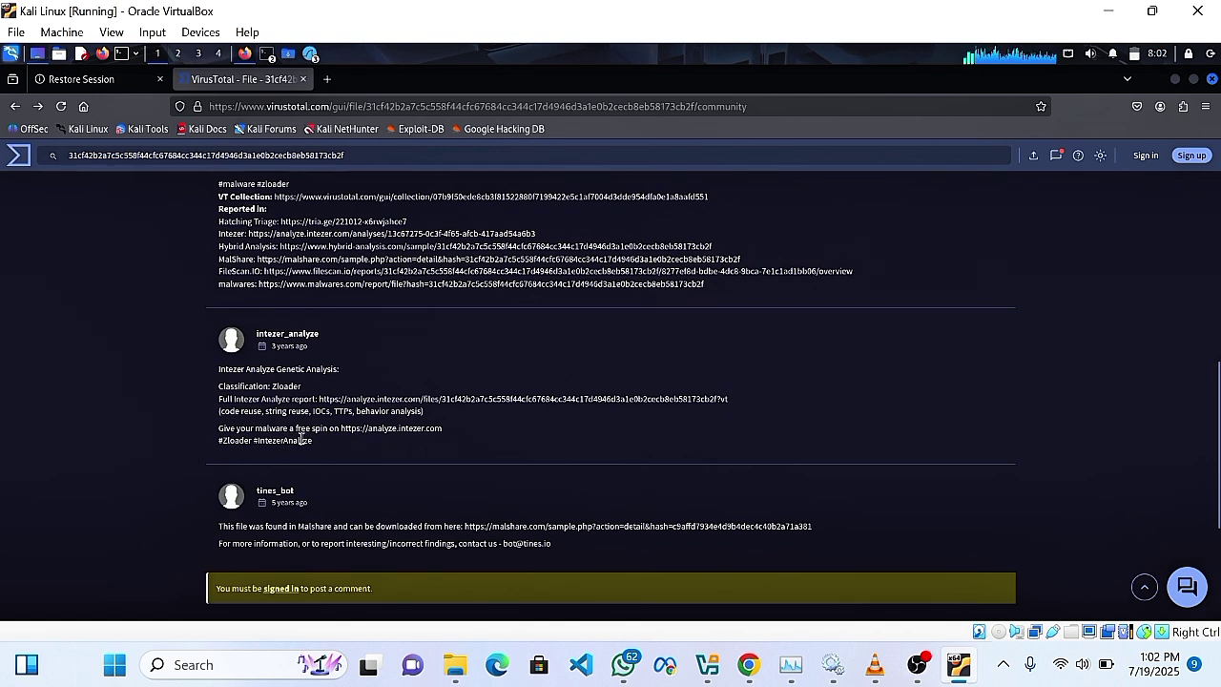
pyautogui.scroll(5, 307, 437)
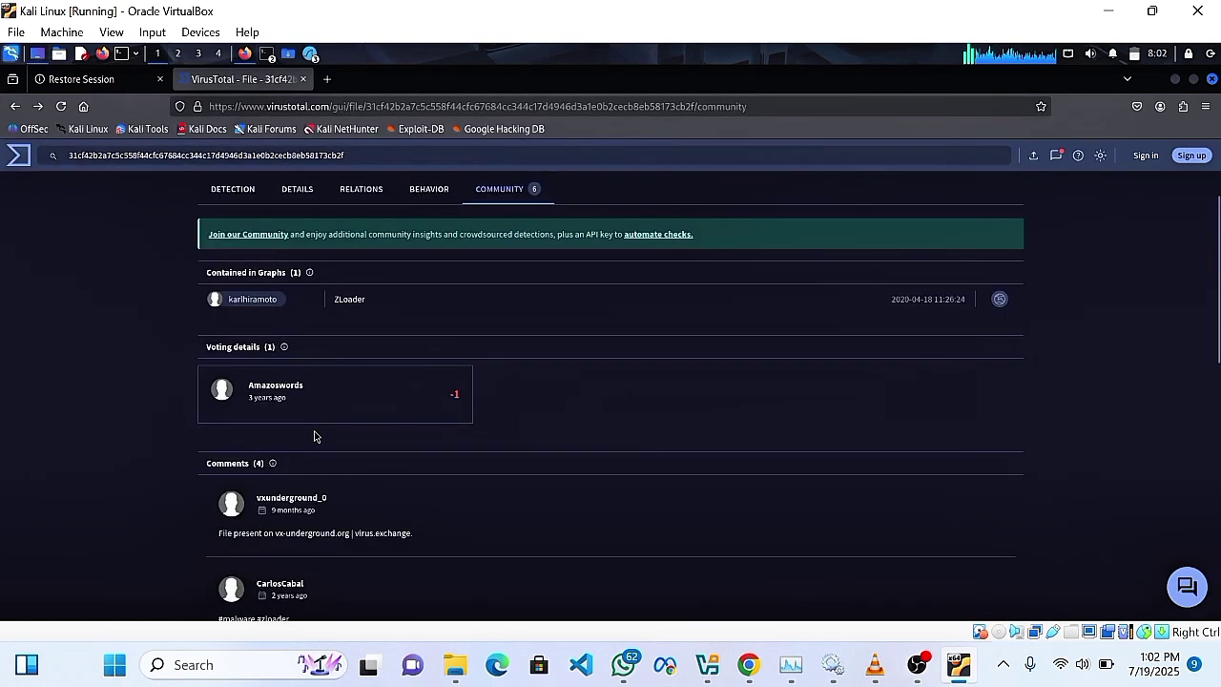
pyautogui.scroll(2, 314, 436)
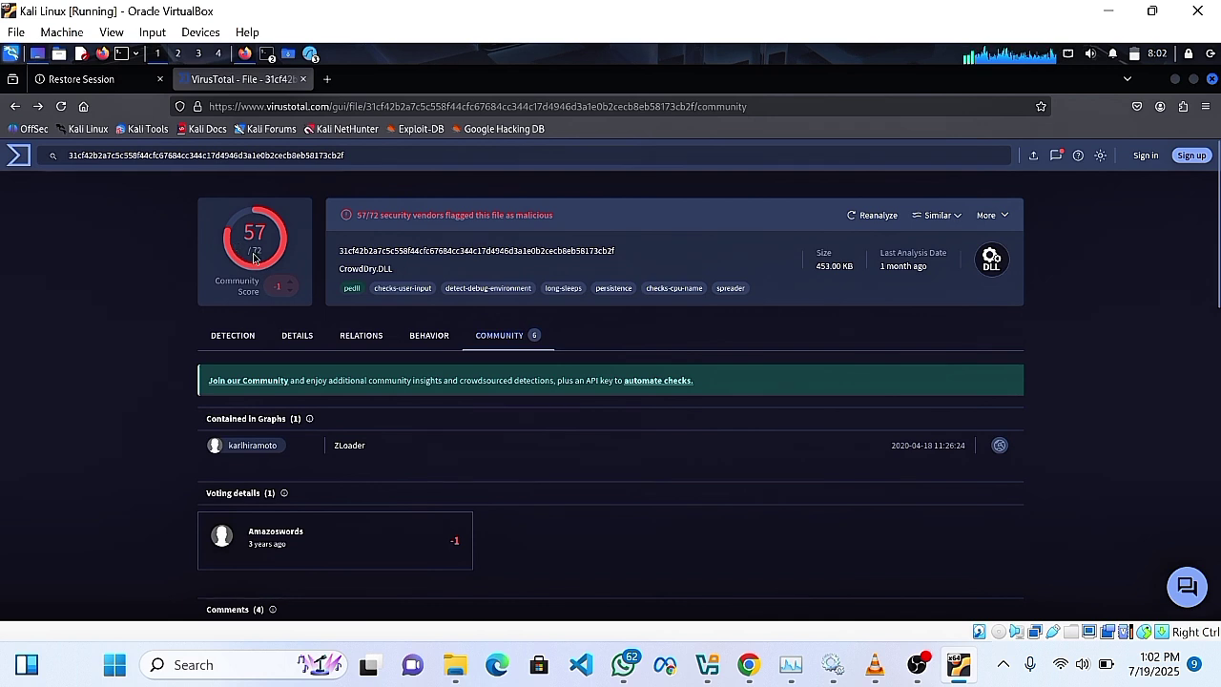